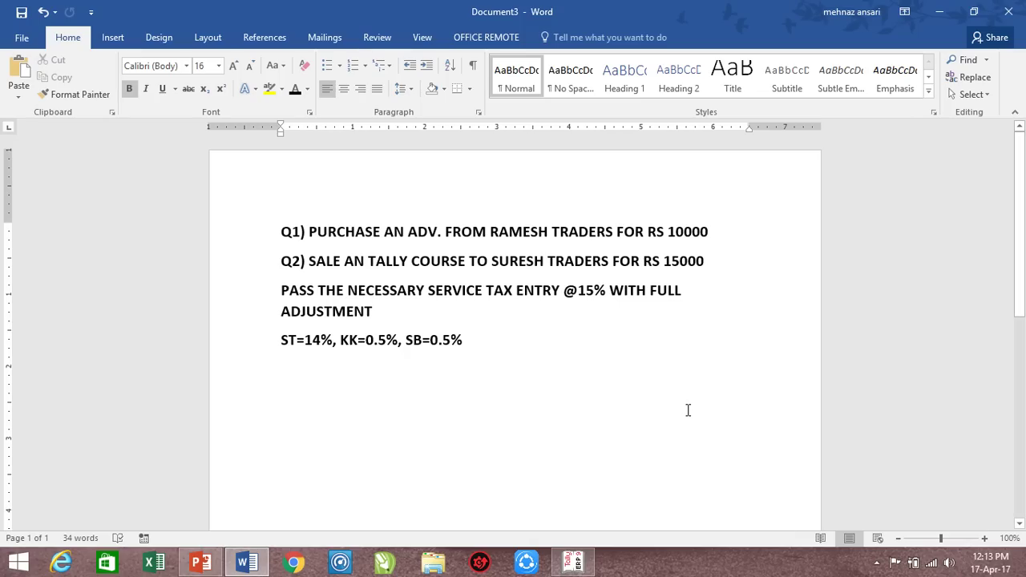
- Switch to Tally.ERP 9 and enable service tax and its set/alter details in the company's Statutory and Taxation features
left_click(561, 559)
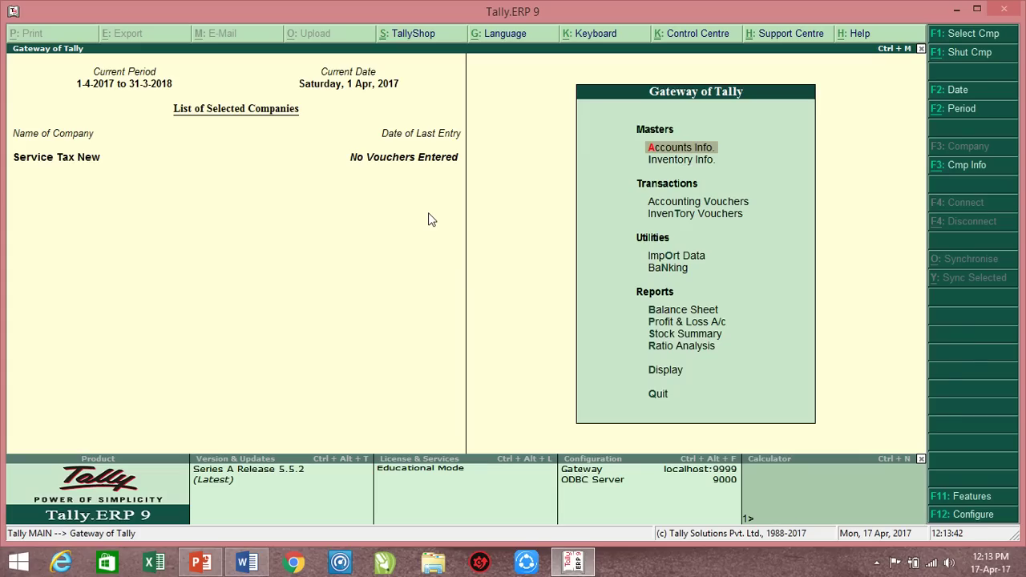
key("F11")
key("s")
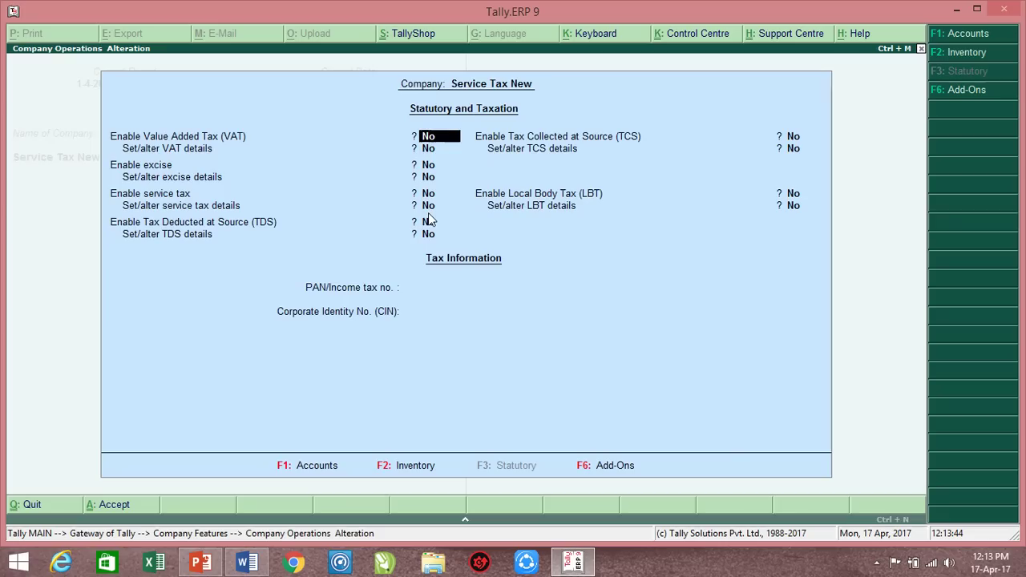
key("Return")
key("Return")
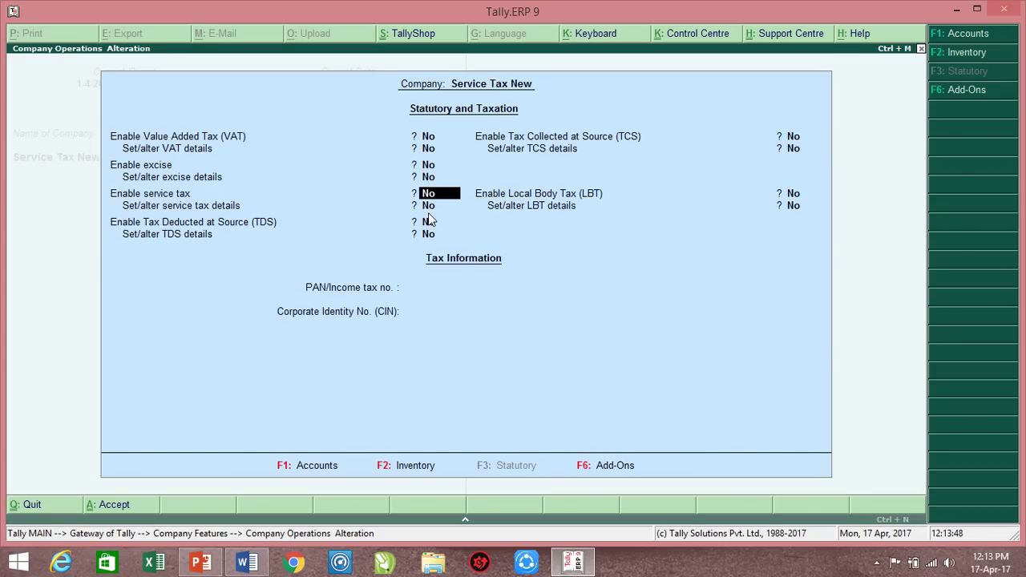
key("y")
key("y")
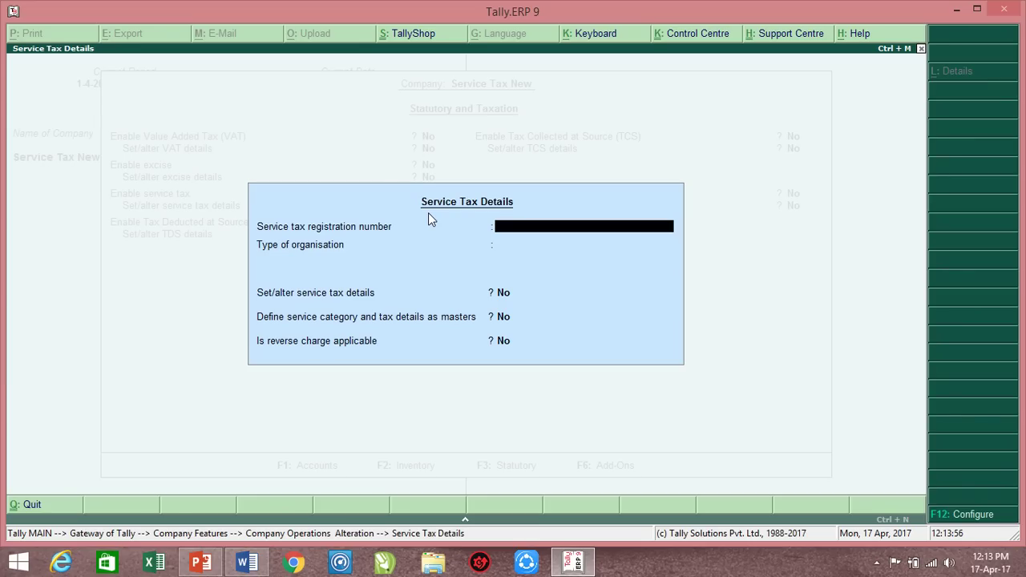
- Enter the service tax registration number and set the type of organisation to Registered Private Ltd Company
type("ABCDE1234AST")
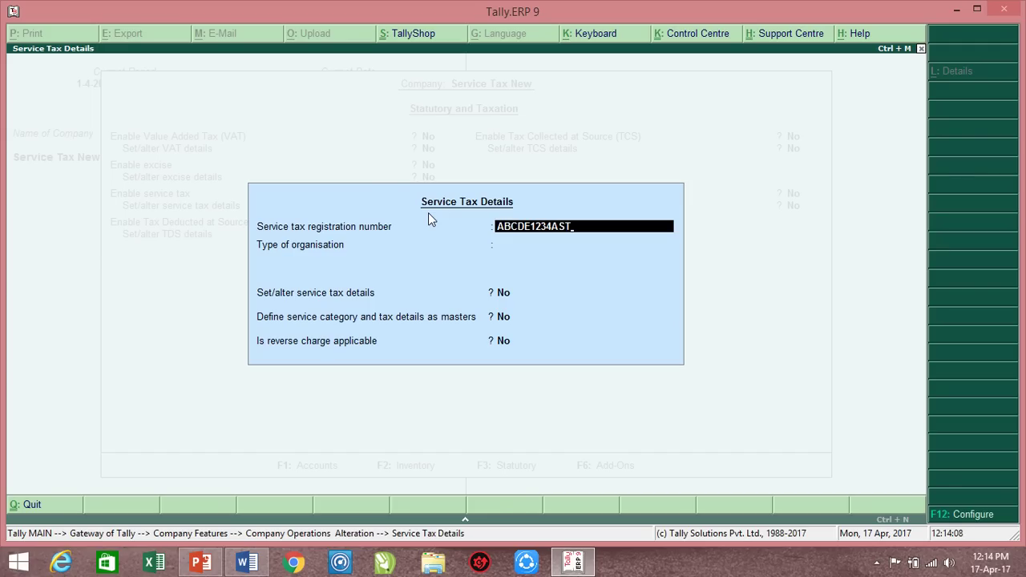
type("001")
key("Return")
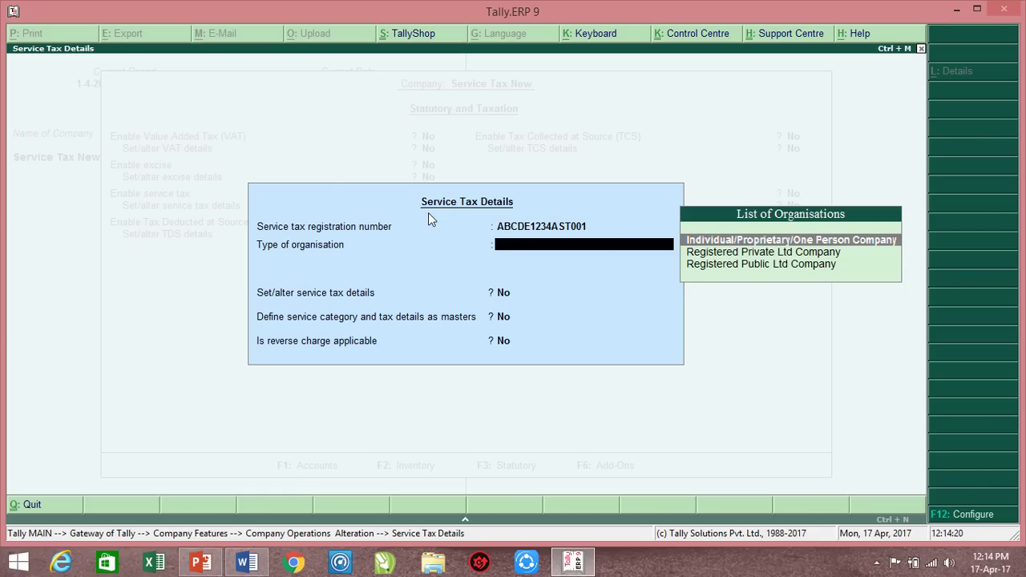
key("Down")
key("Return")
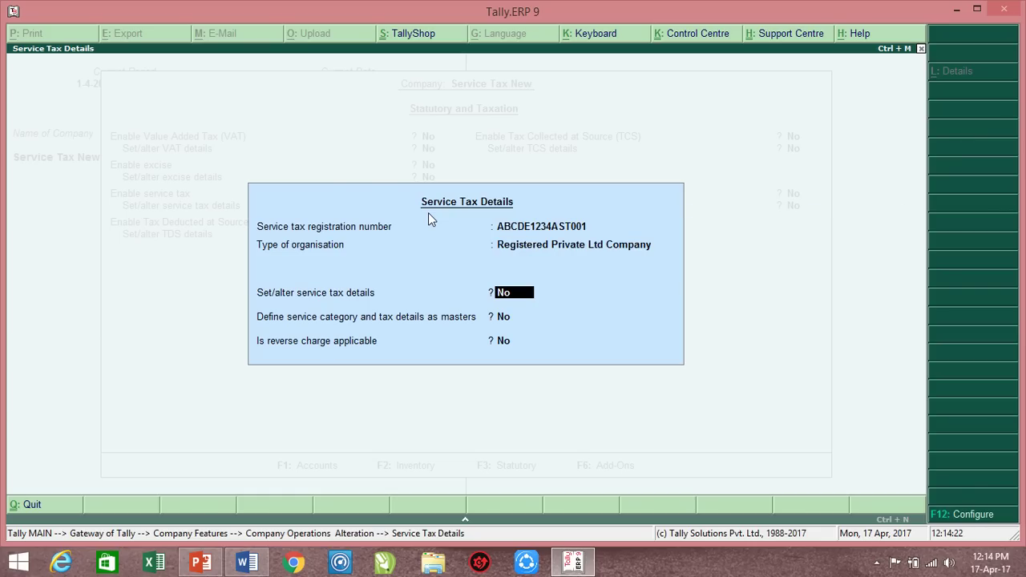
- Enable altering of the service tax details, name the category SERVICE TAX and set its service tax rate to 14%
type("y")
key("Return")
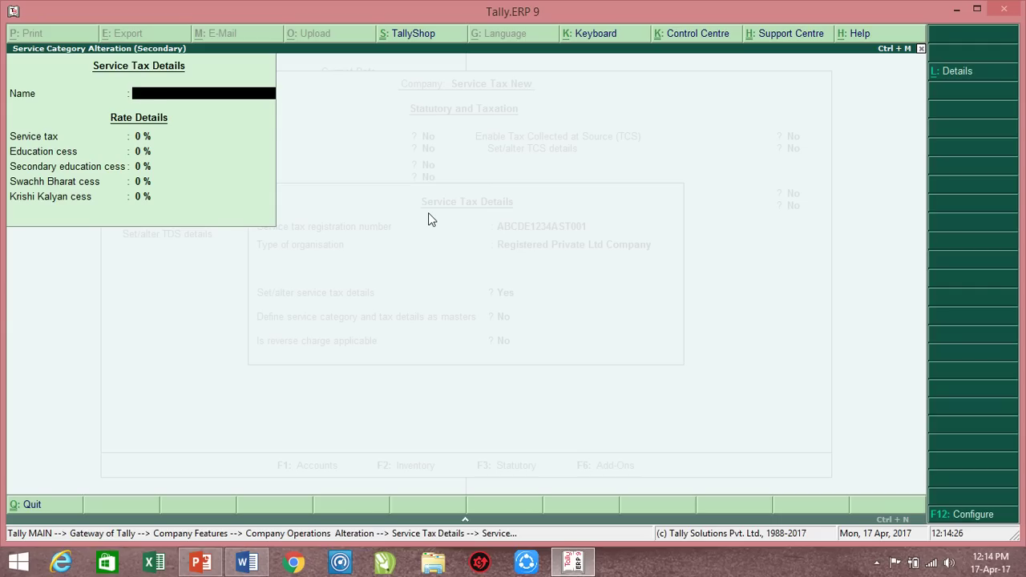
type("SERVICE TAX")
key("Return")
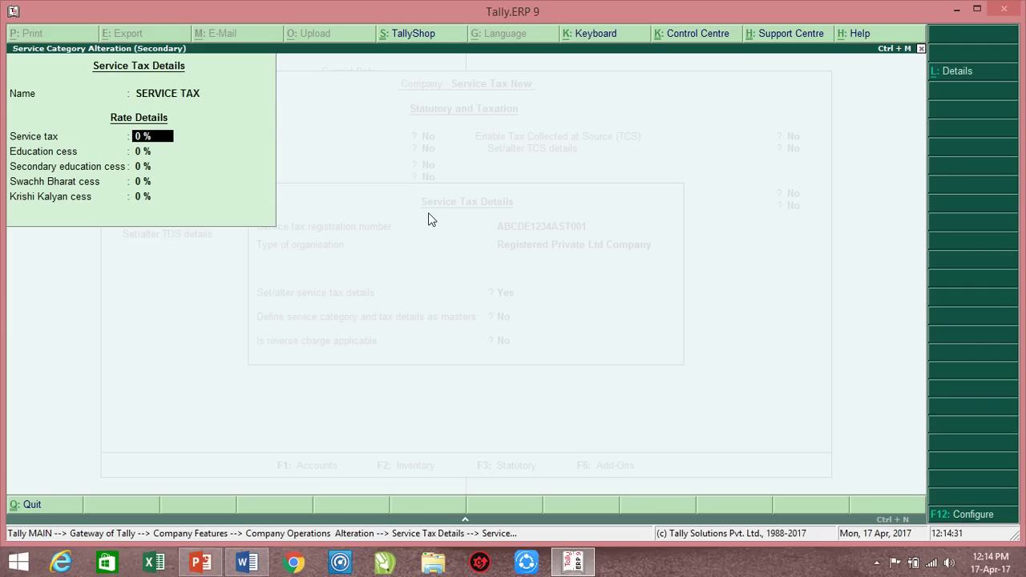
type("14")
key("Return")
key("Return")
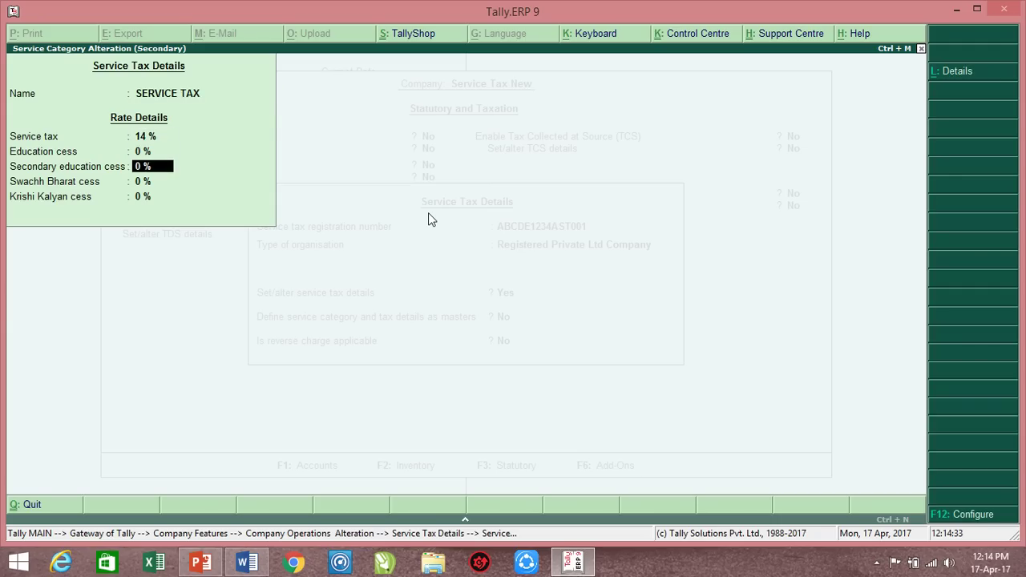
- Set both the Swachh Bharat cess and the Krishi Kalyan cess to 0.5% and save the rate details
key("Return")
type("0.5")
key("Return")
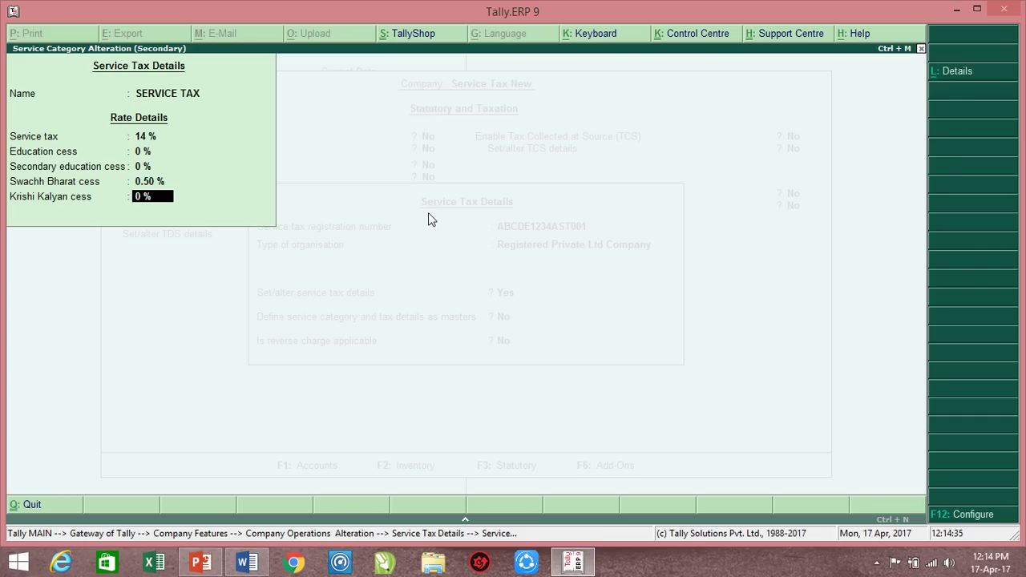
type("0.5")
key("Return")
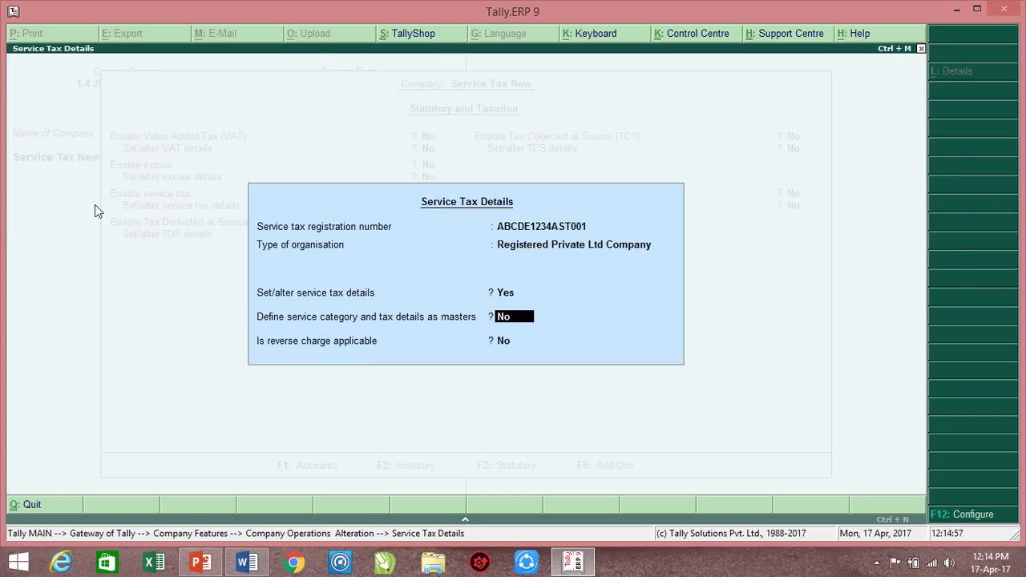
- Enable defining service category and tax details as masters, then save the company's service tax settings and leave the company features
type("y")
key("Return")
key("Return")
key("Return")
key("Return")
key("Return")
key("Return")
key("Return")
key("Return")
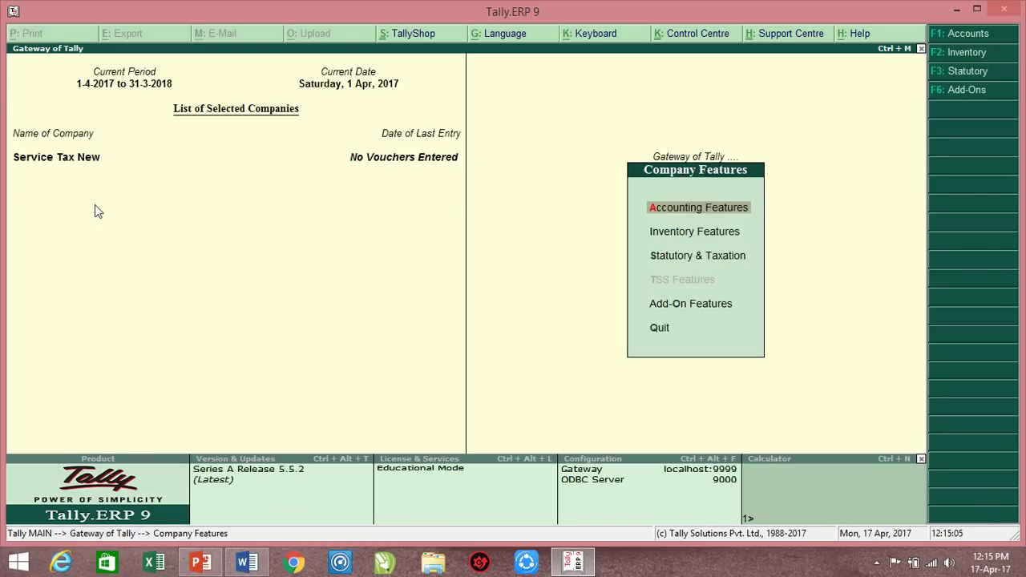
key("Escape")
- Start a new single ledger named ADV for the purchase in the Word exercise and place it under Purchase Accounts
key("Return")
key("Down")
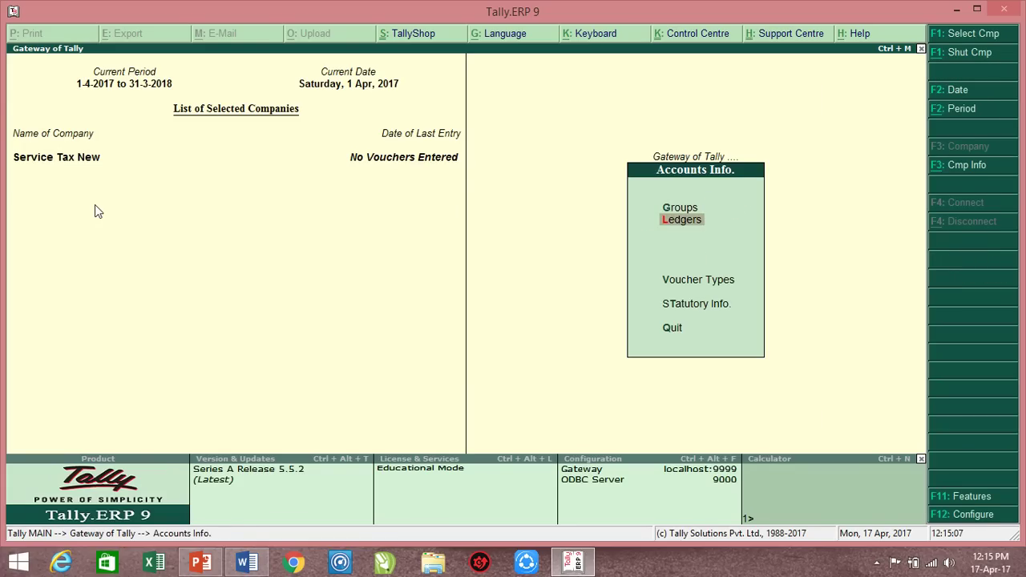
key("Return")
key("Return")
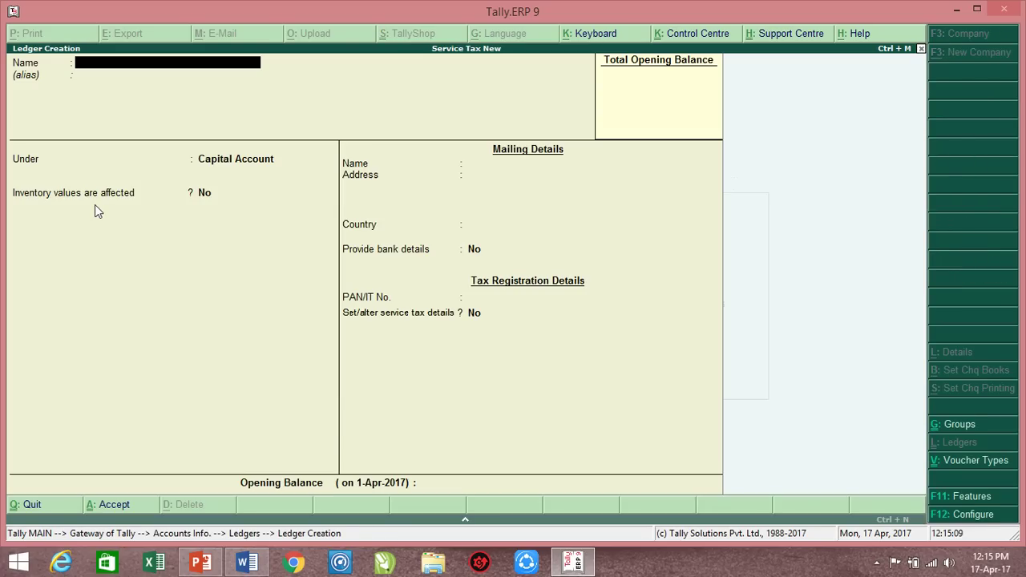
key("alt+Tab")
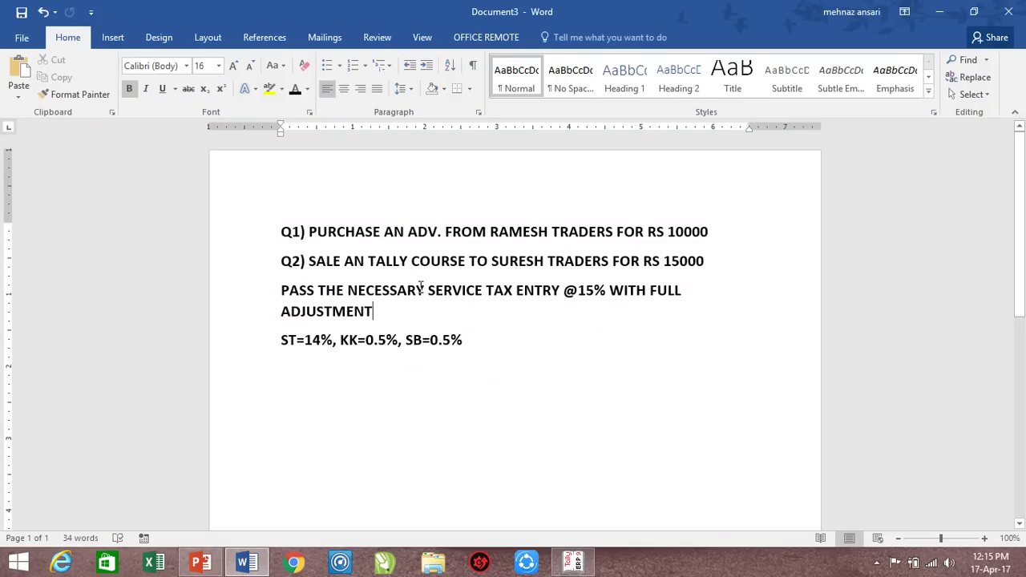
key("alt")
key("alt+Tab")
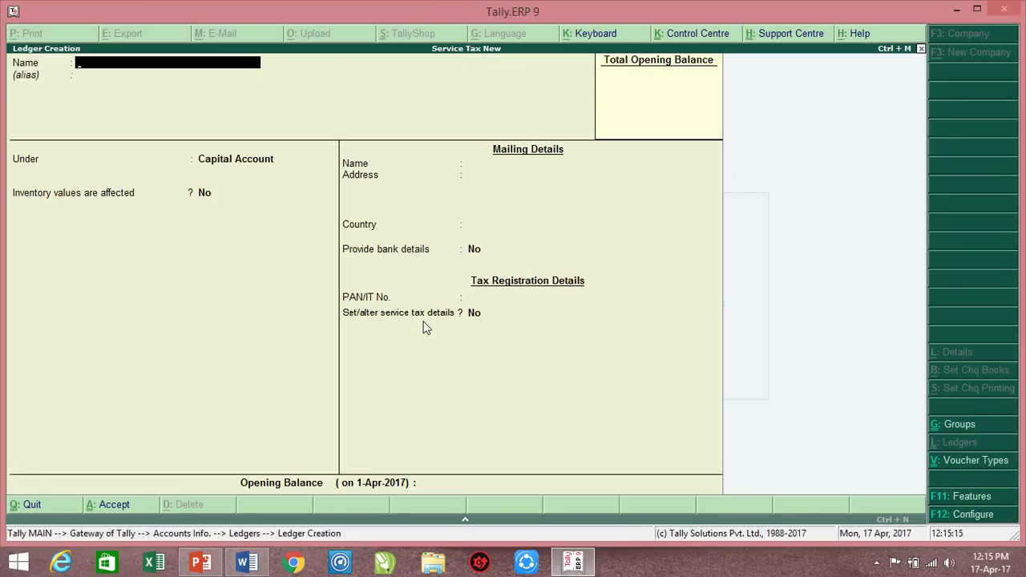
type("ADV")
key("Return")
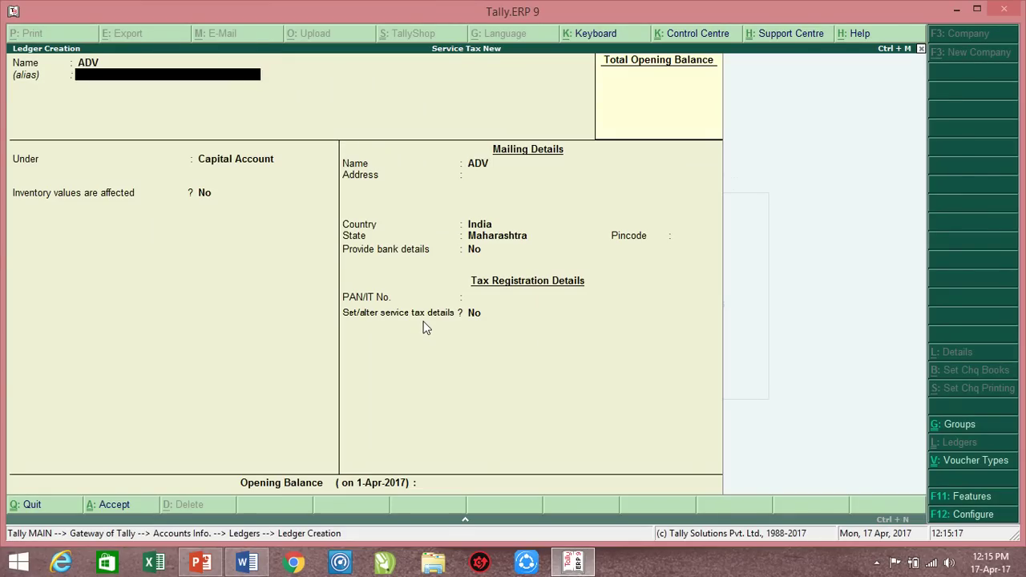
key("Return")
type("pur")
key("Return")
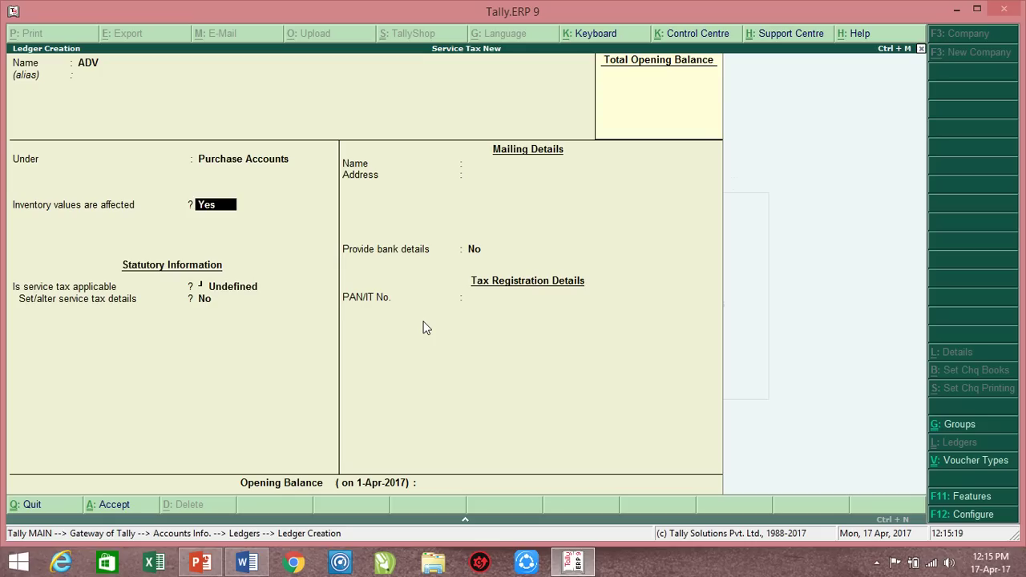
- Mark service tax as Applicable for the ADV ledger and save it
key("Return")
key("Up")
key("Up")
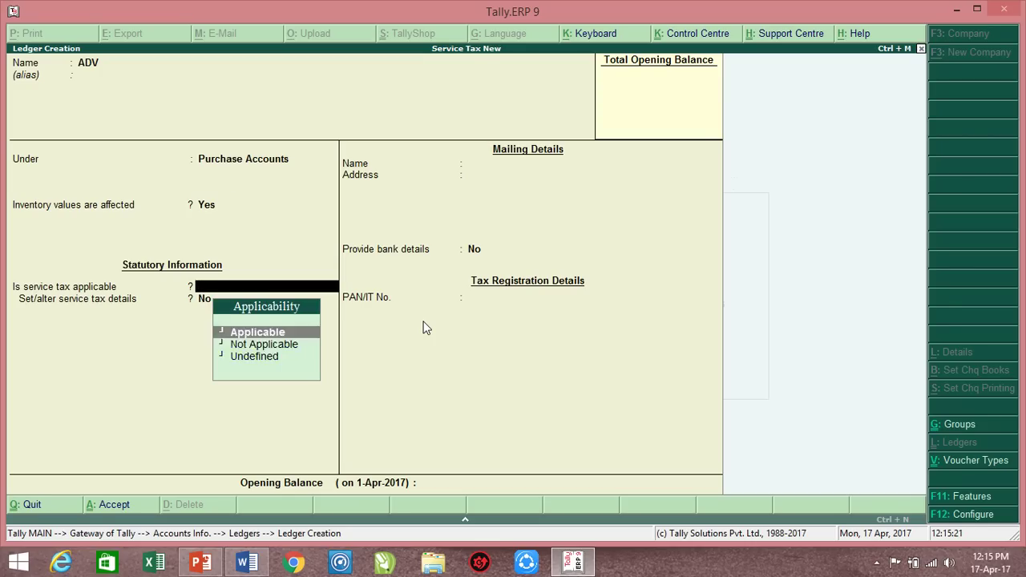
key("Return")
key("Return")
key("Return")
key("Return")
key("Return")
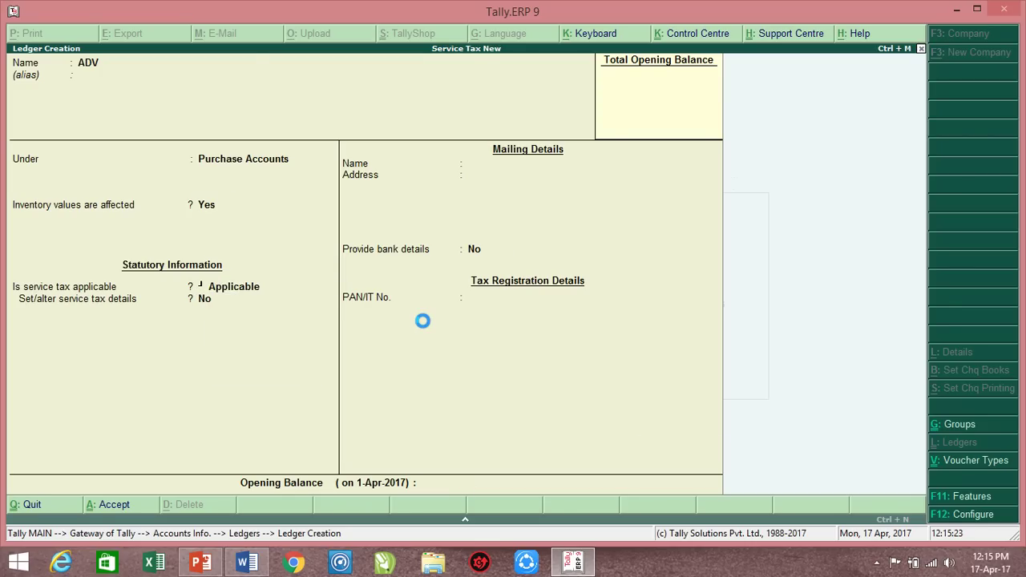
- Create the ledger RAMESH TRADERS PUR under Sundry Creditors with bill-by-bill balances maintained
key("alt+Tab")
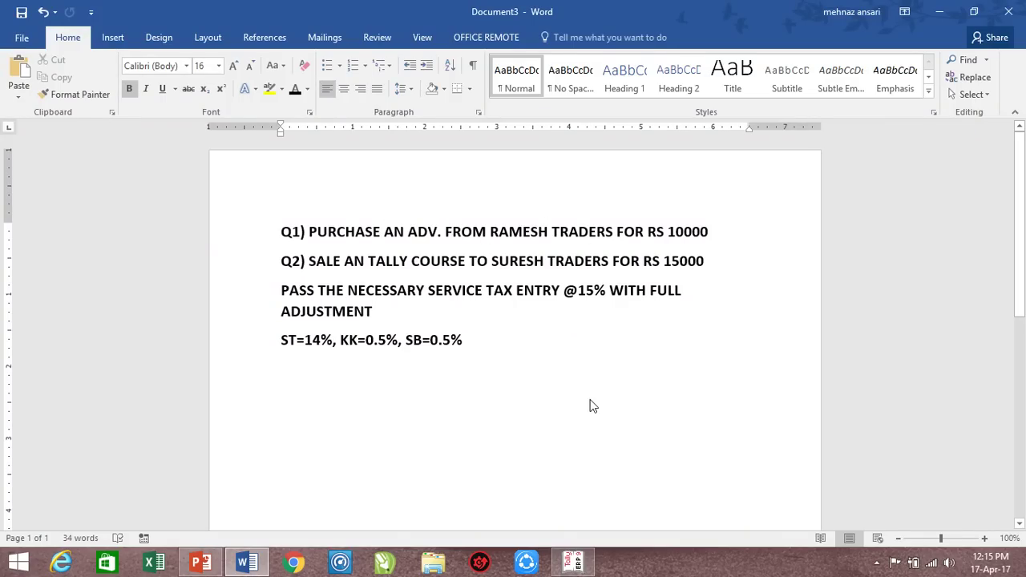
key("alt+Tab")
type("RAMESH")
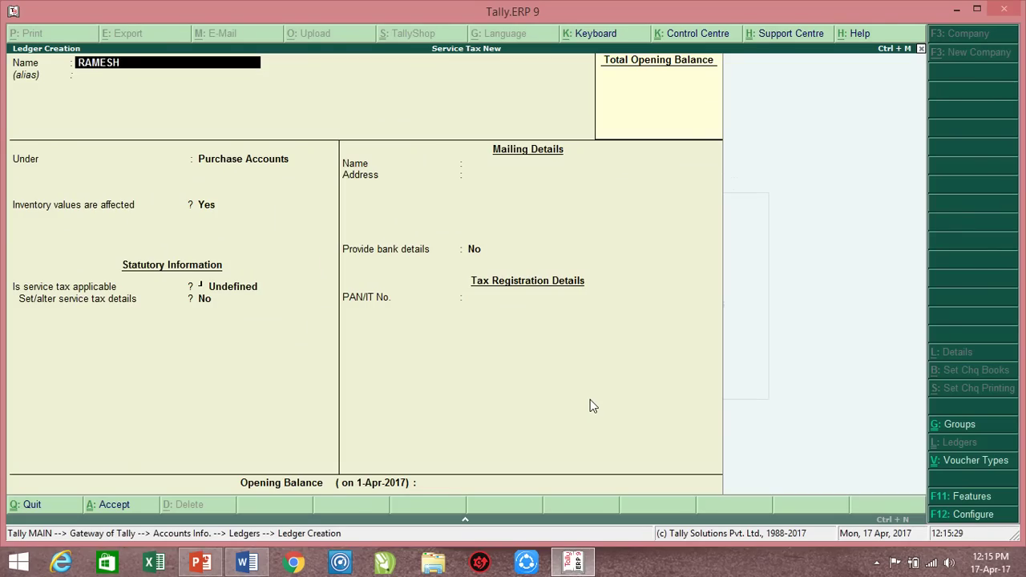
type(" TRADERS PUR")
key("Return")
key("Return")
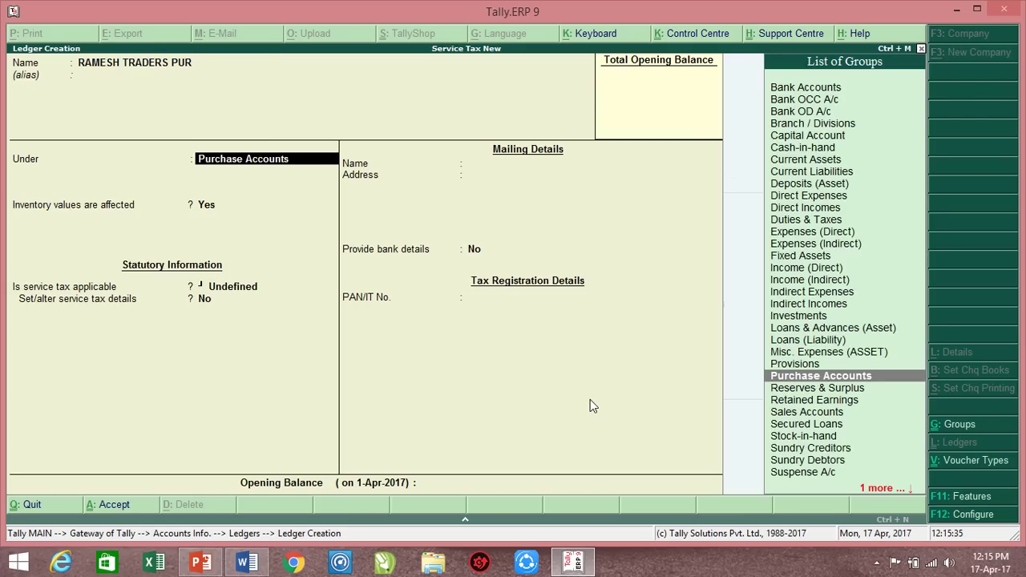
type("SUNDRY")
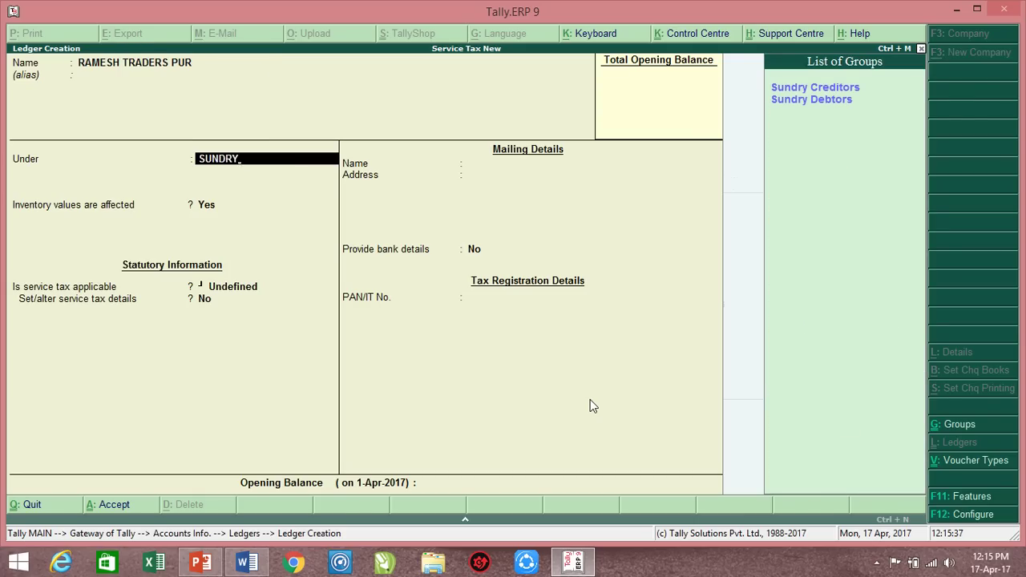
key("Return")
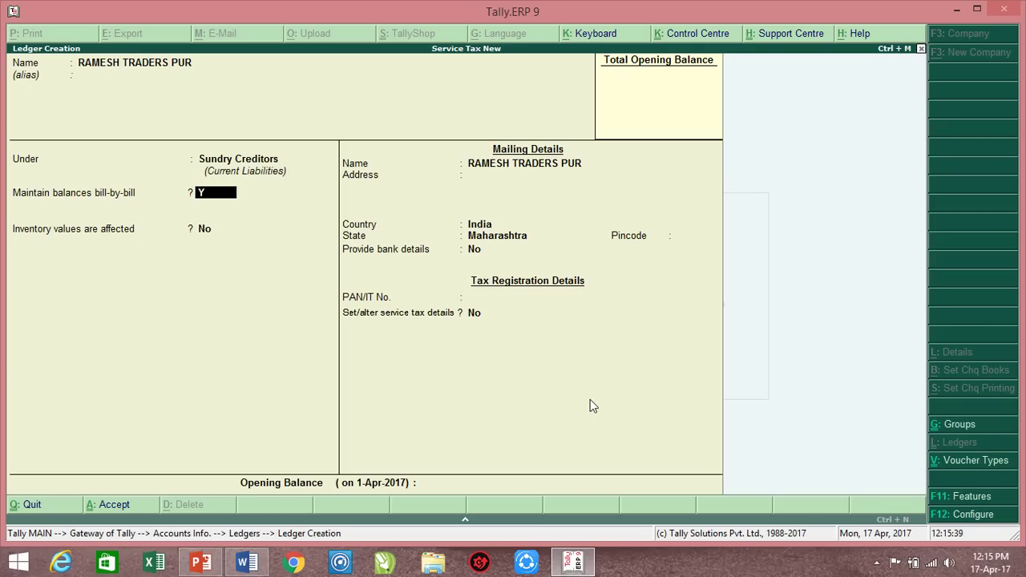
type("y")
key("ctrl+a")
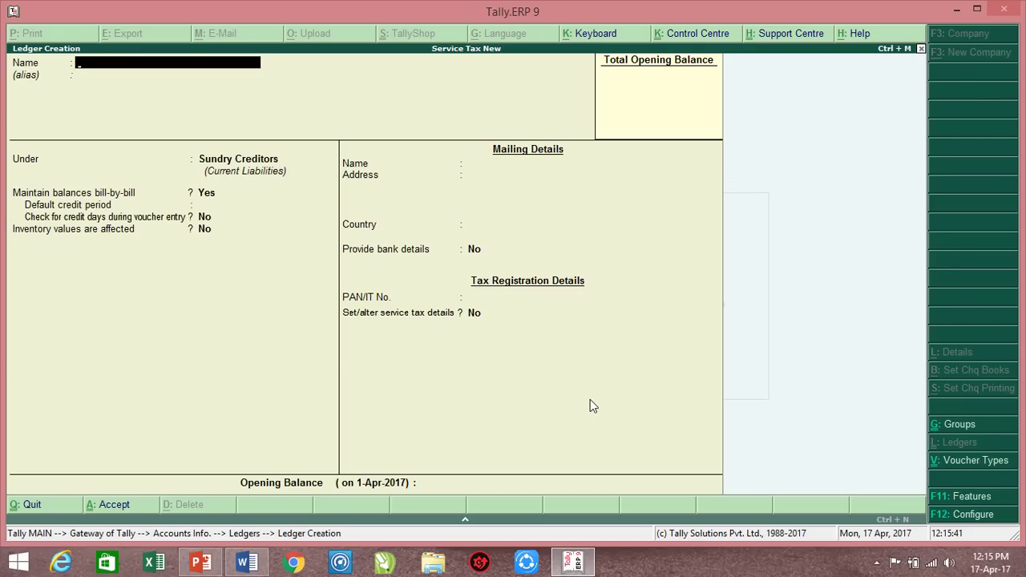
- Start a new ledger named TALLY COURCES for the sale in the Word exercise and place it under Sales Accounts
key("alt+Tab")
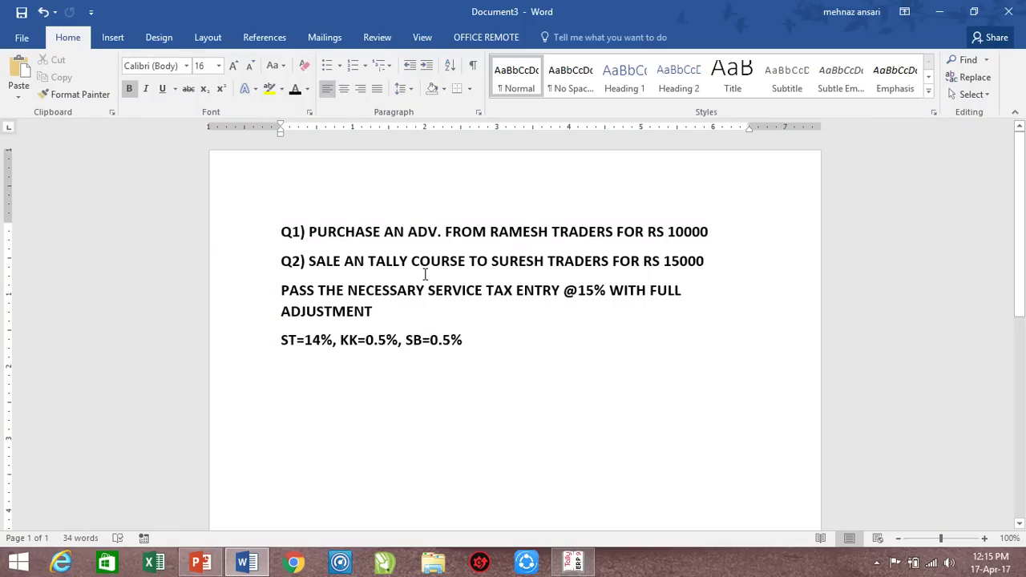
key("alt+Tab")
type("TALLY")
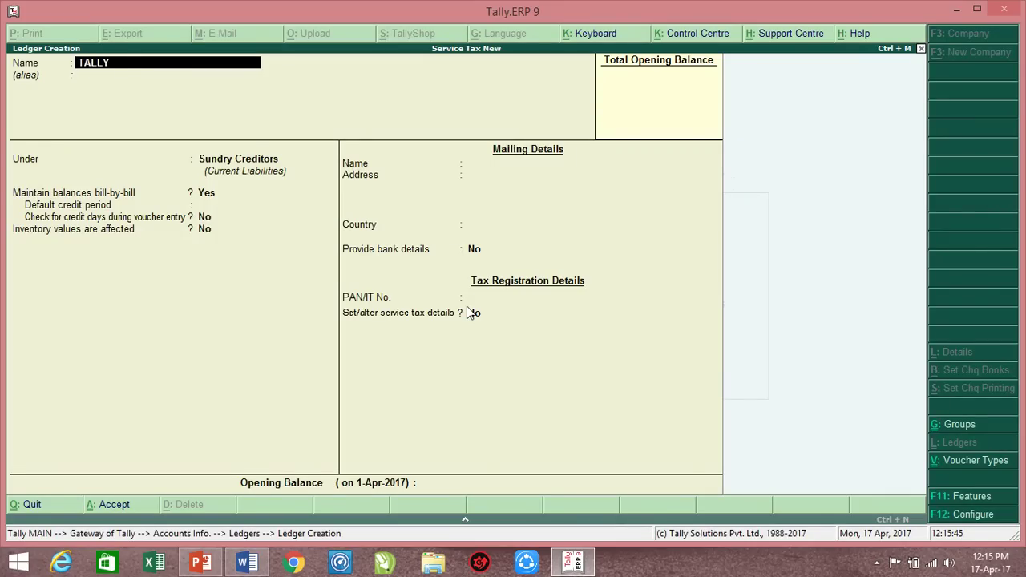
type(" COURCES")
key("Return")
key("Return")
type("SU")
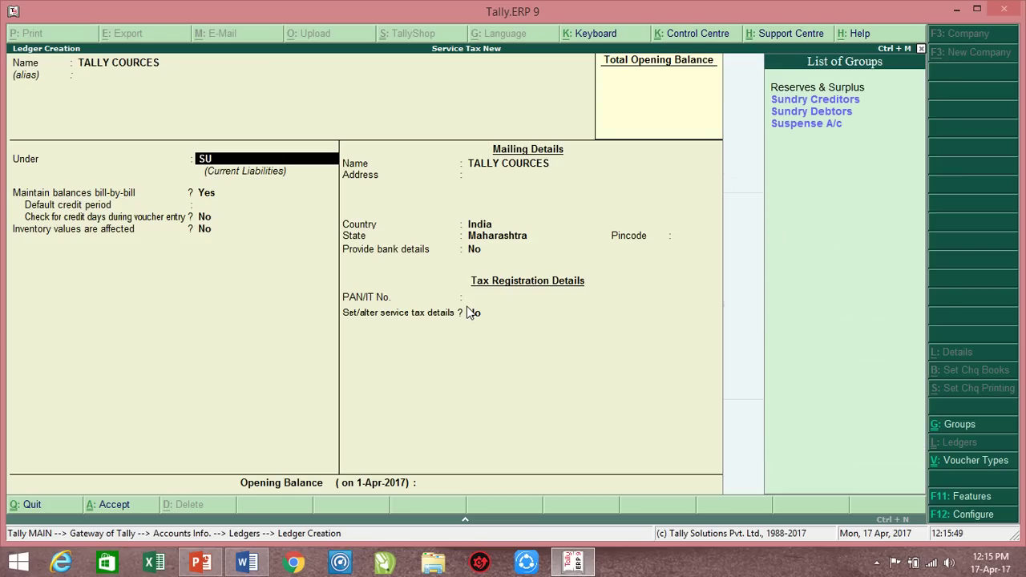
key("BackSpace")
type("A")
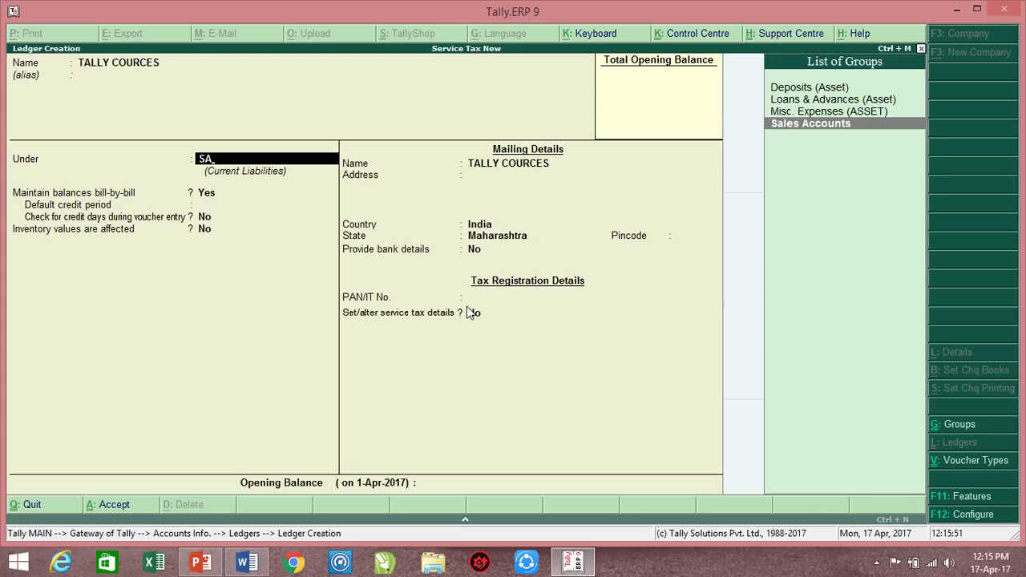
key("Return")
- Mark service tax as Applicable for the TALLY COURCES ledger and save it
key("Return")
key("Up")
key("Up")
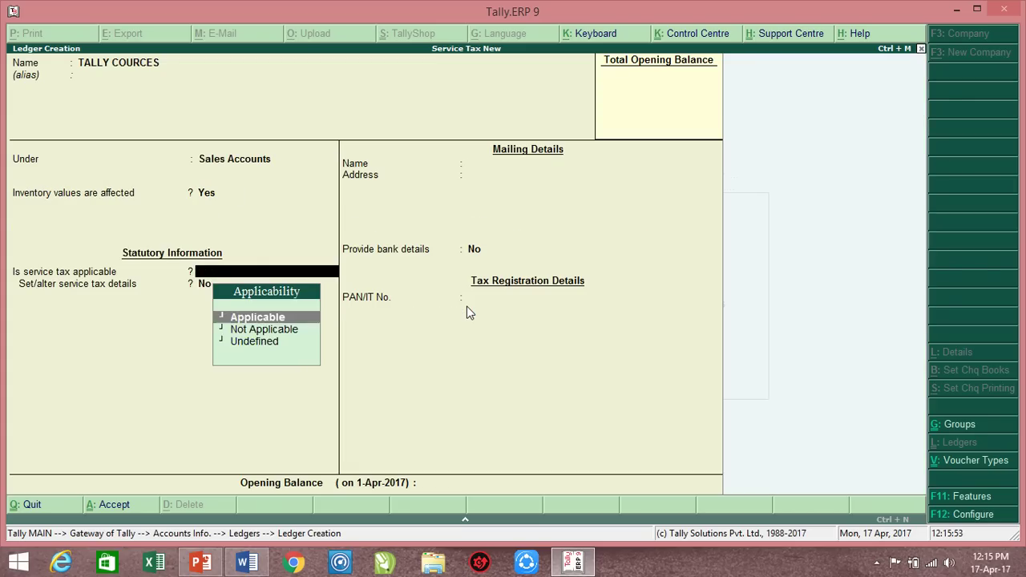
key("Return")
key("ctrl+a")
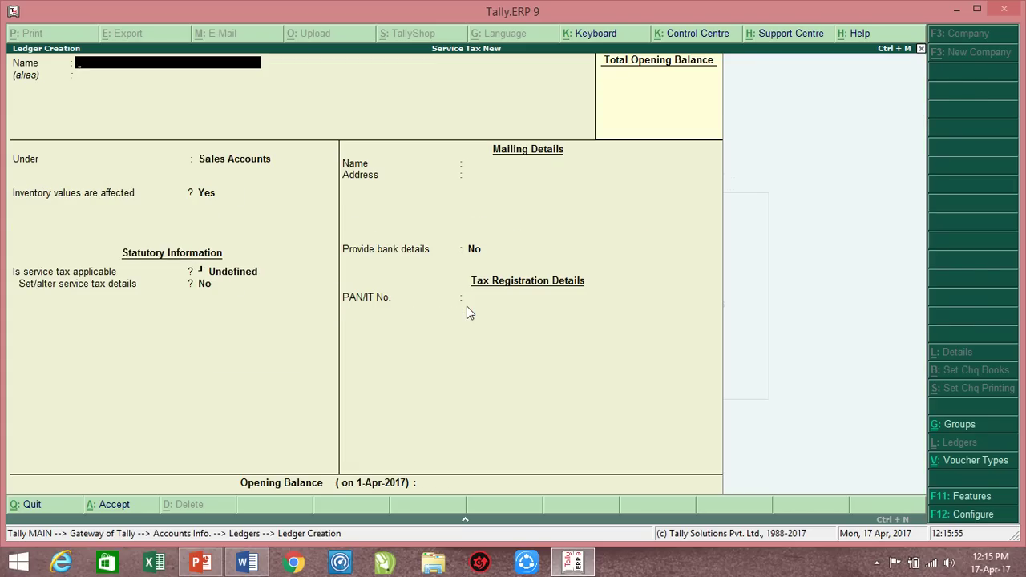
- Create the ledger SURESH TRADERS under Sundry Debtors with bill-by-bill balances maintained, checking the buyer's name in the Word exercise
key("alt+Tab")
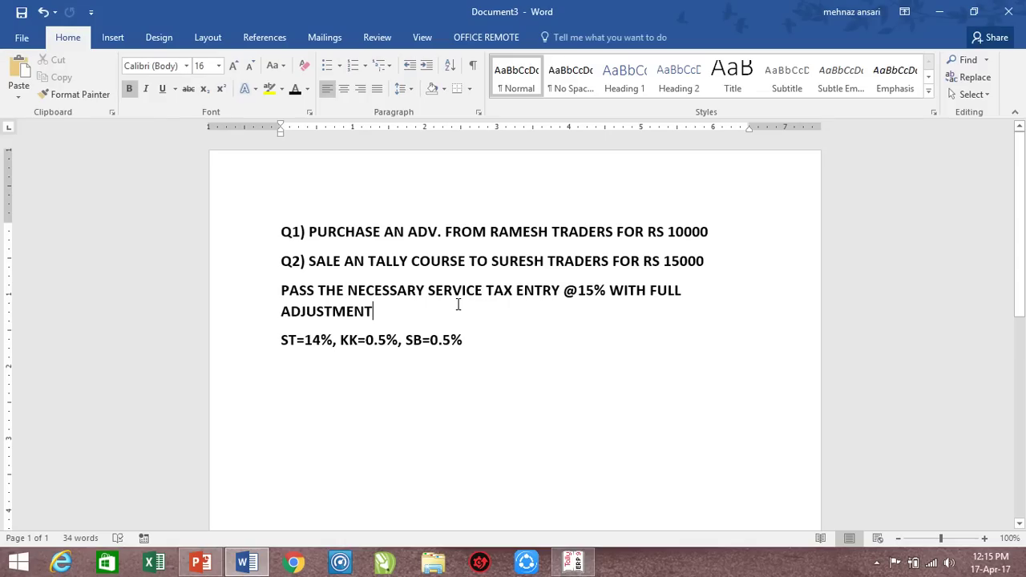
key("alt+Tab")
type("SURE")
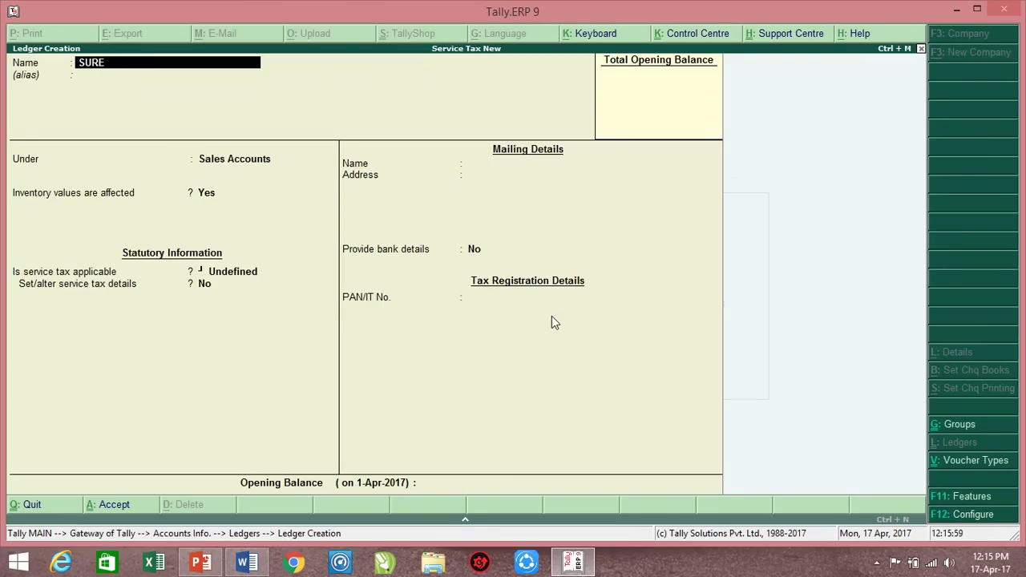
type("SH TRADERS")
key("Return")
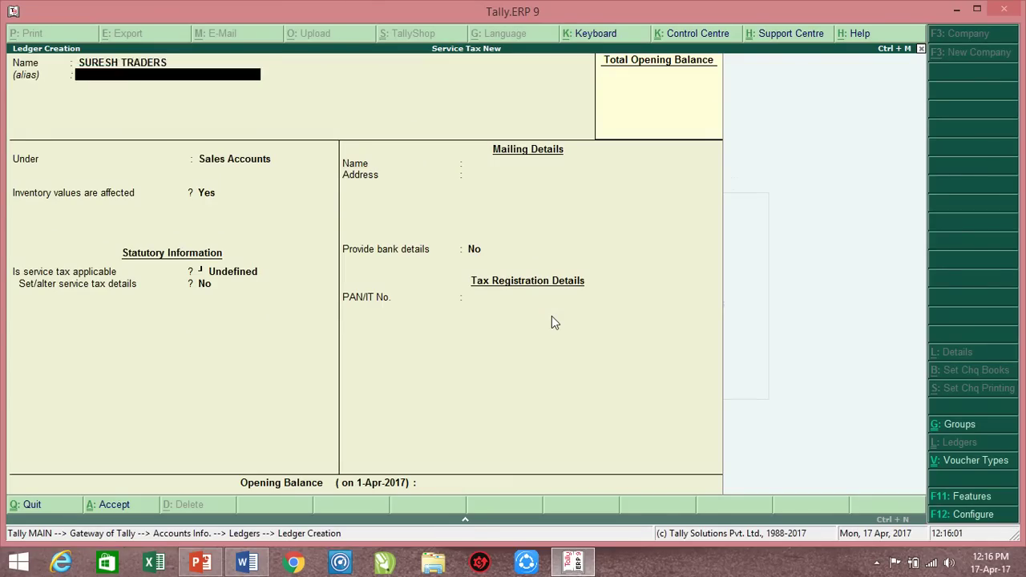
key("Return")
type("SUNDRY")
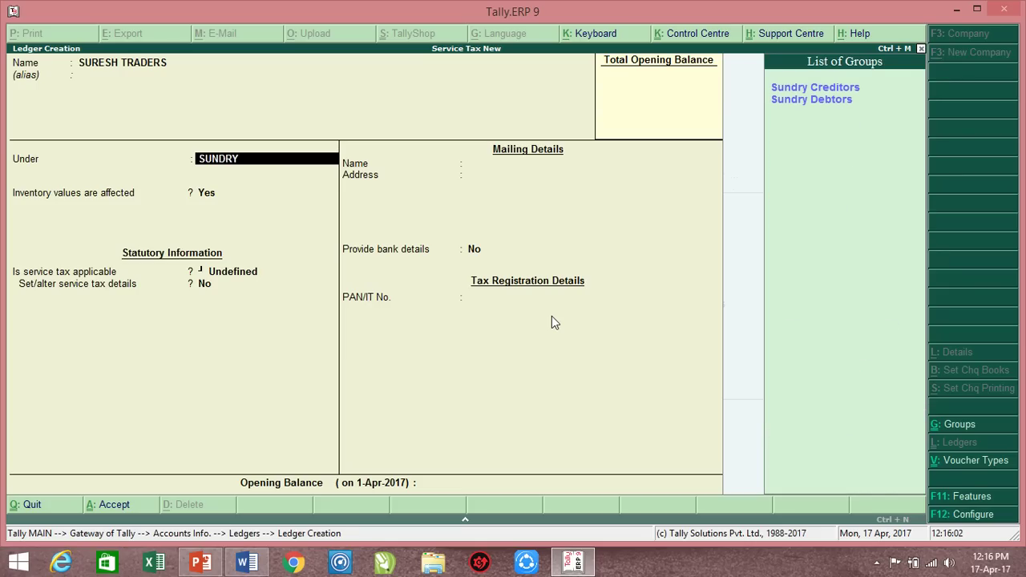
key("Down")
key("Return")
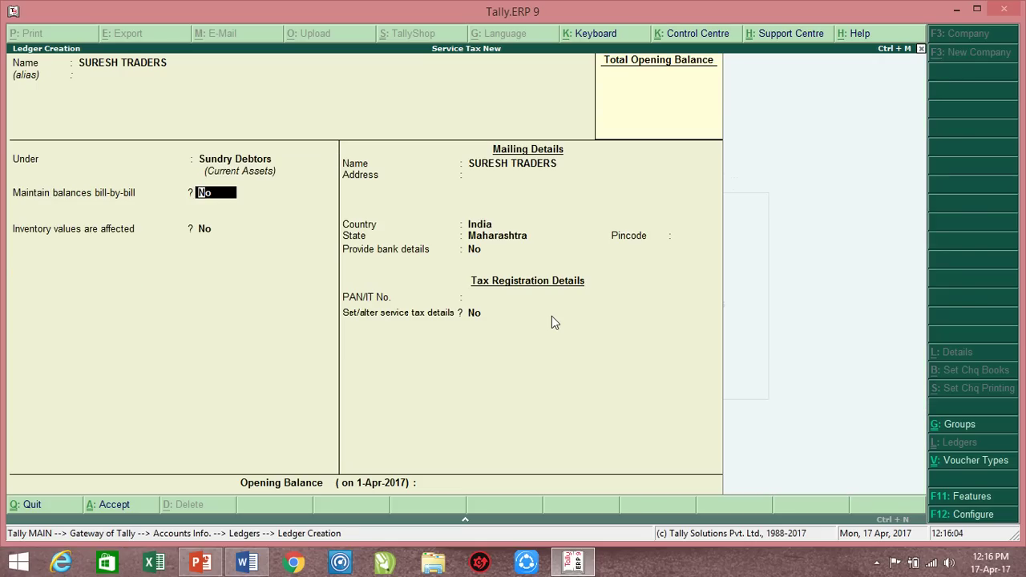
key("y")
key("ctrl+a")
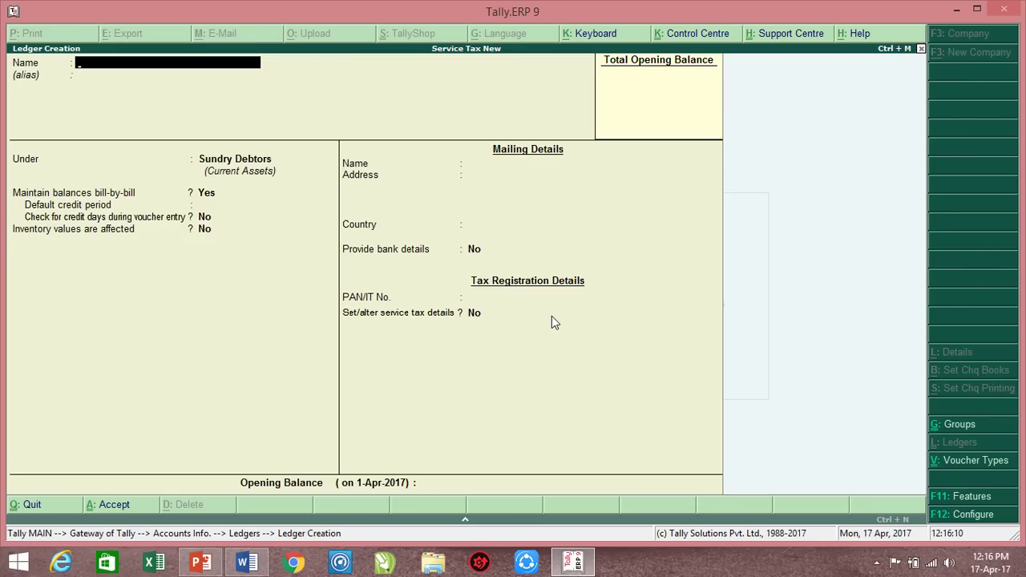
- Start a new ledger named SERVICE TAX under Duties & Taxes with Service Tax as its type of duty/tax
type("SERVICE TAX")
key("Return")
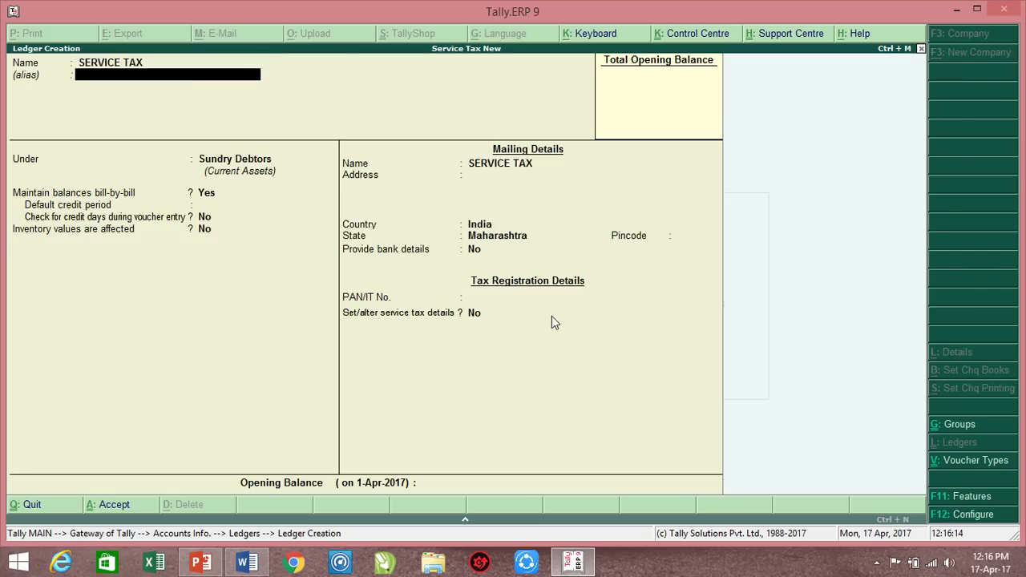
key("Return")
type("DUT")
key("Return")
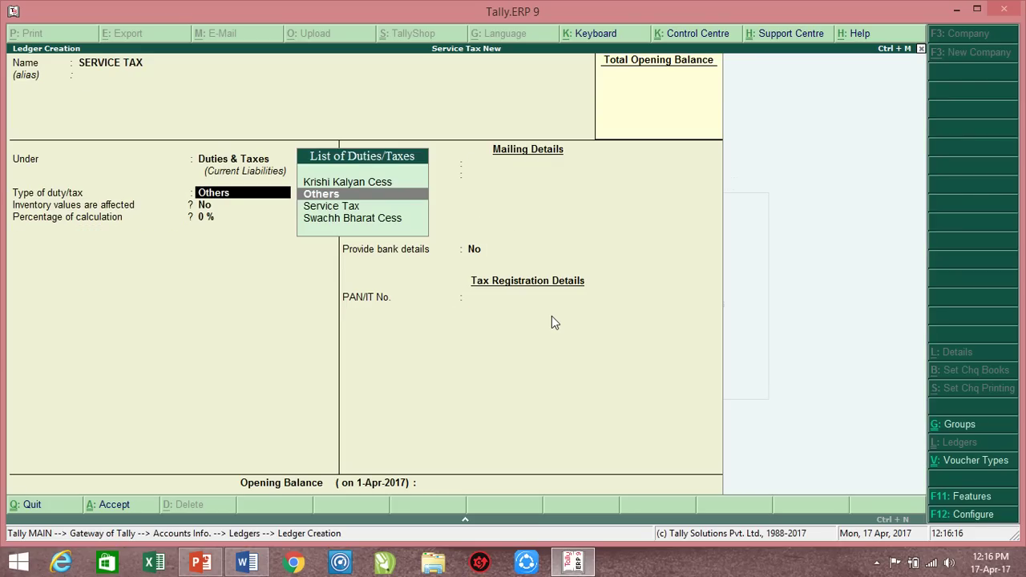
key("Down")
key("Return")
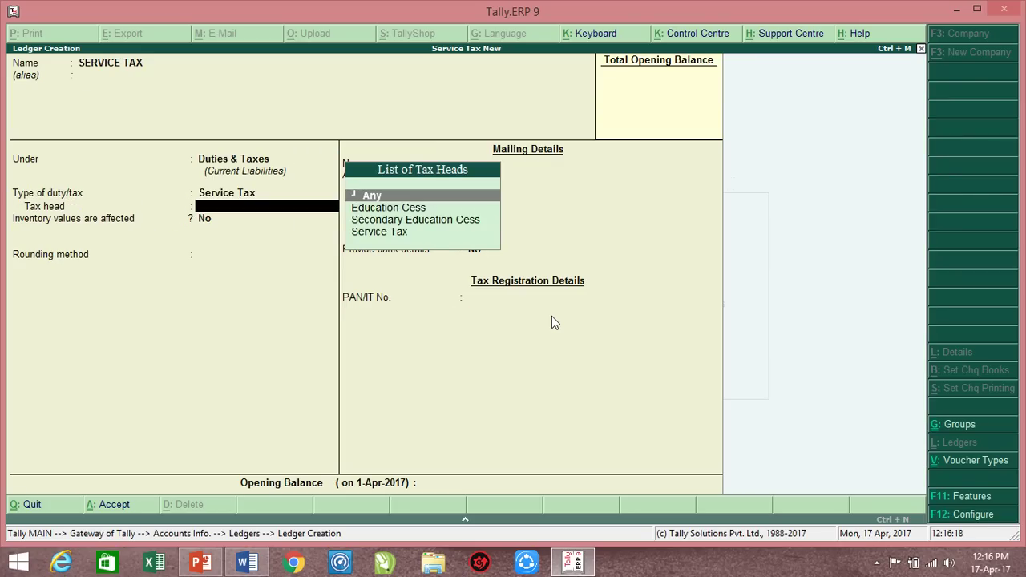
- Set the SERVICE TAX ledger's tax head to Service Tax with rounding Not Applicable, and save it
key("Down")
key("Down")
key("Down")
key("Return")
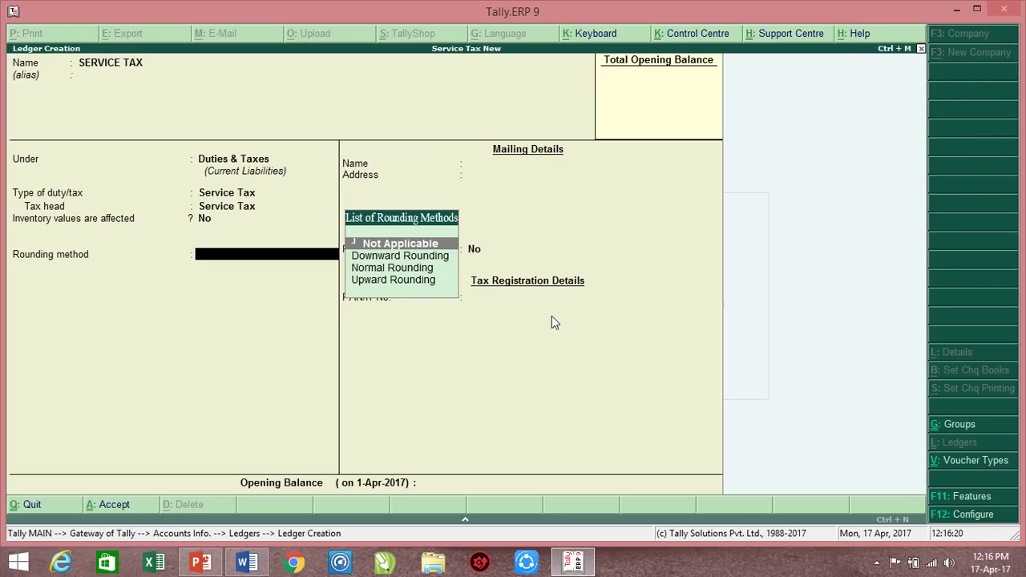
key("Return")
key("Return")
key("Return")
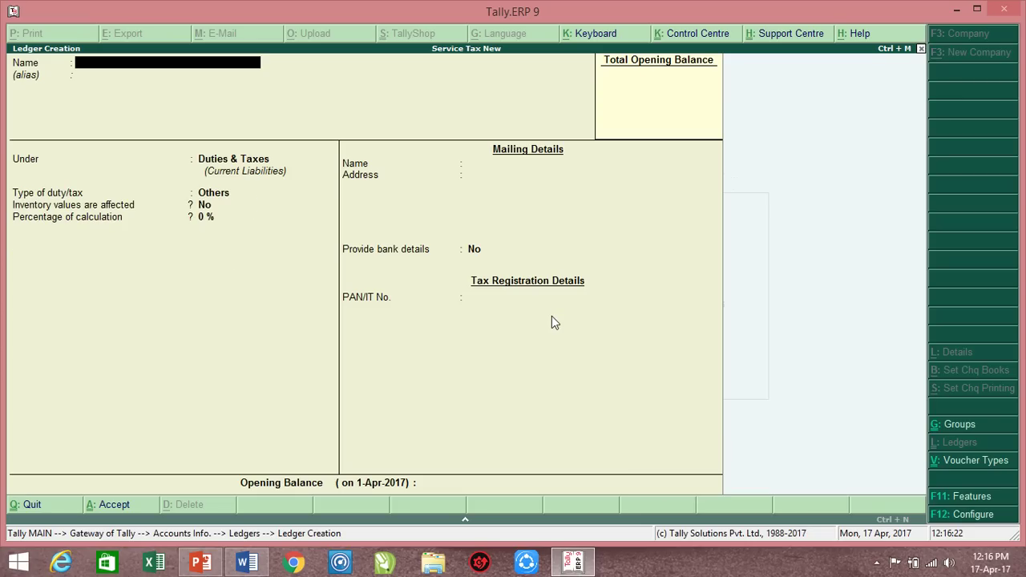
- Create the ledger KRISHI KALYAN under Duties & Taxes with Krishi Kalyan Cess as its type of duty/tax
type("KRISHI KALYAN")
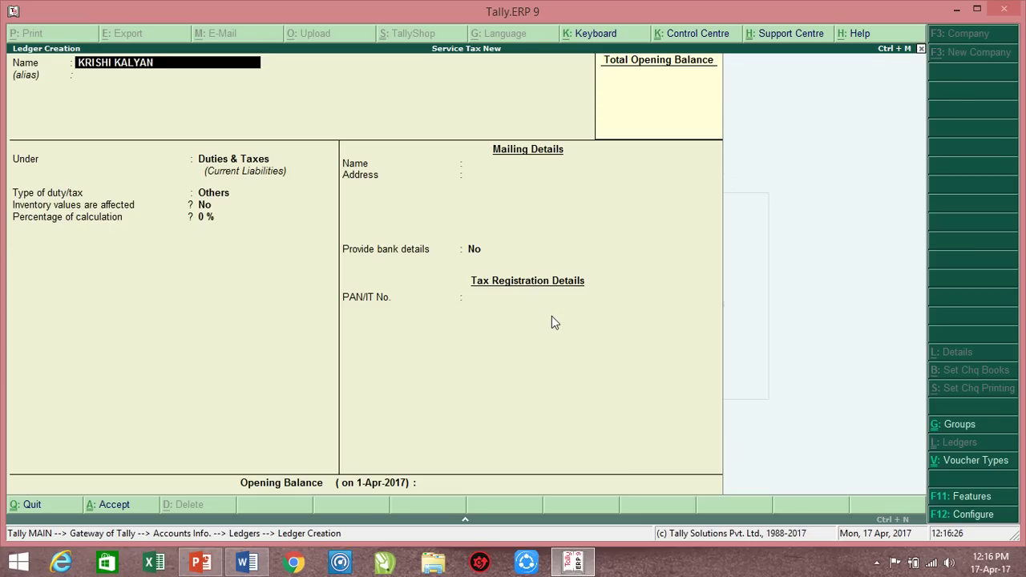
key("Return")
key("Return")
key("Return")
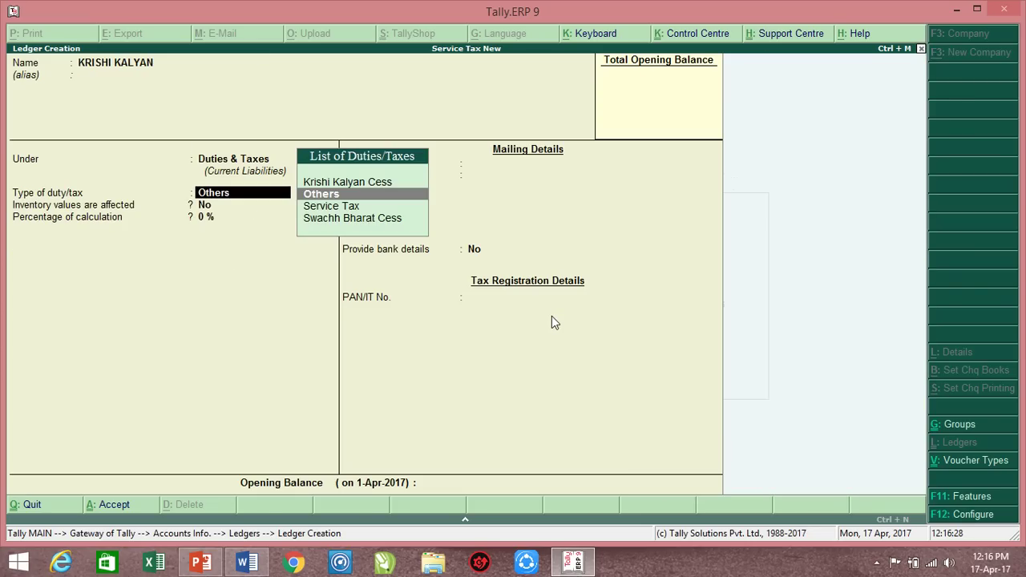
key("Up")
key("Return")
key("Return")
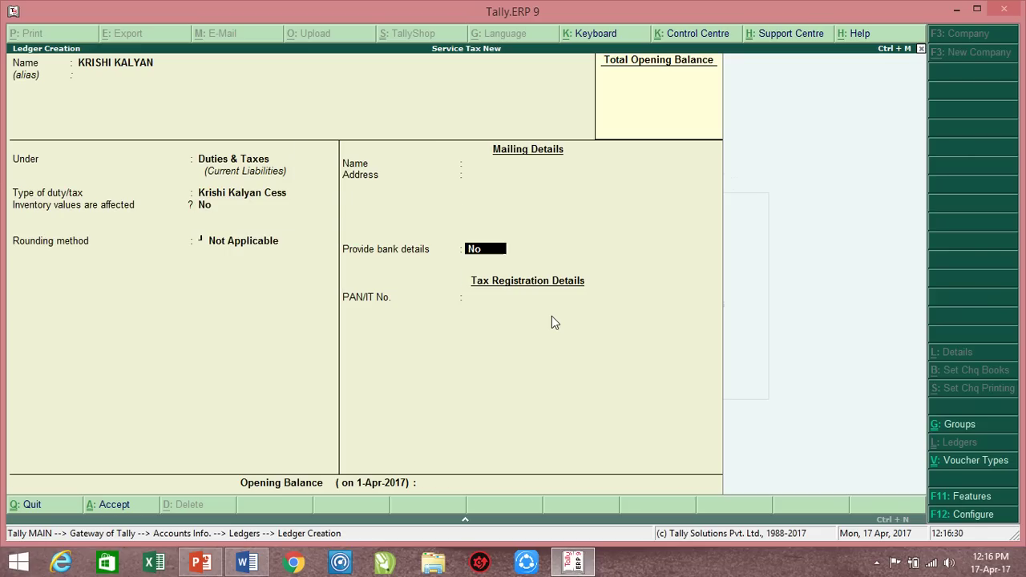
key("Return")
key("Return")
key("Return")
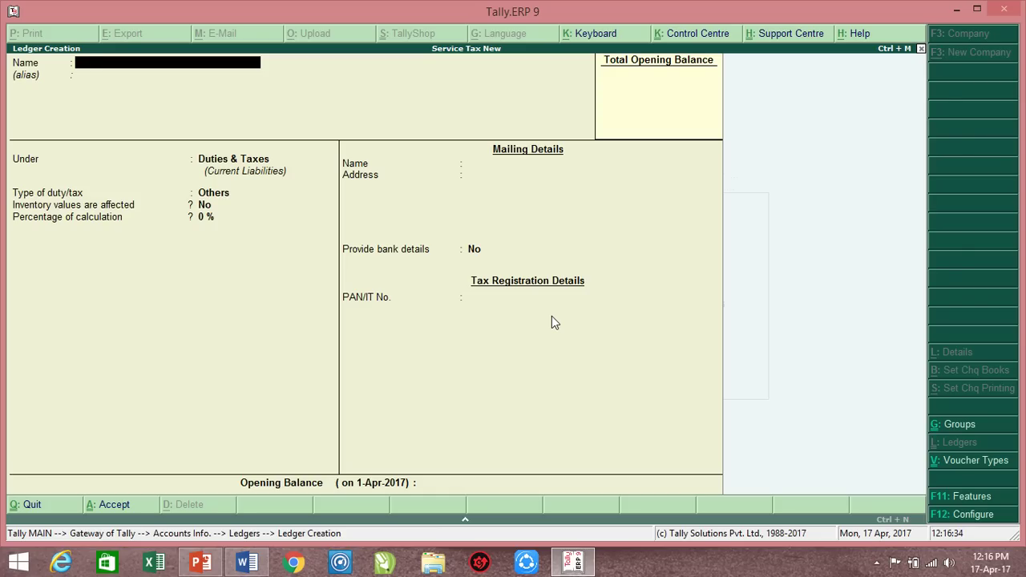
- Create the ledger SB under Duties & Taxes with Swachh Bharat Cess as its type of duty/tax
key("Return")
key("Return")
key("Return")
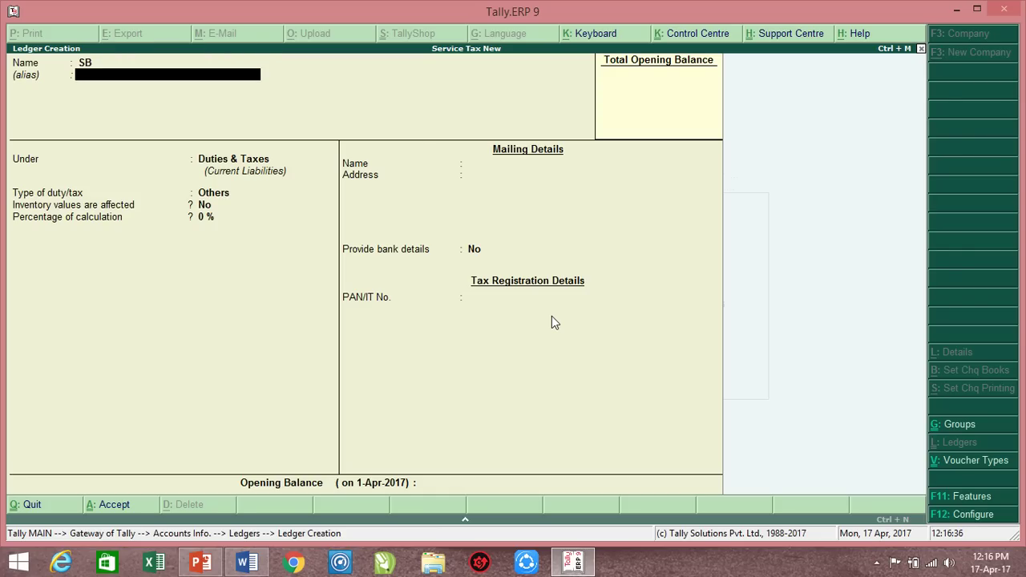
key("Down")
key("Down")
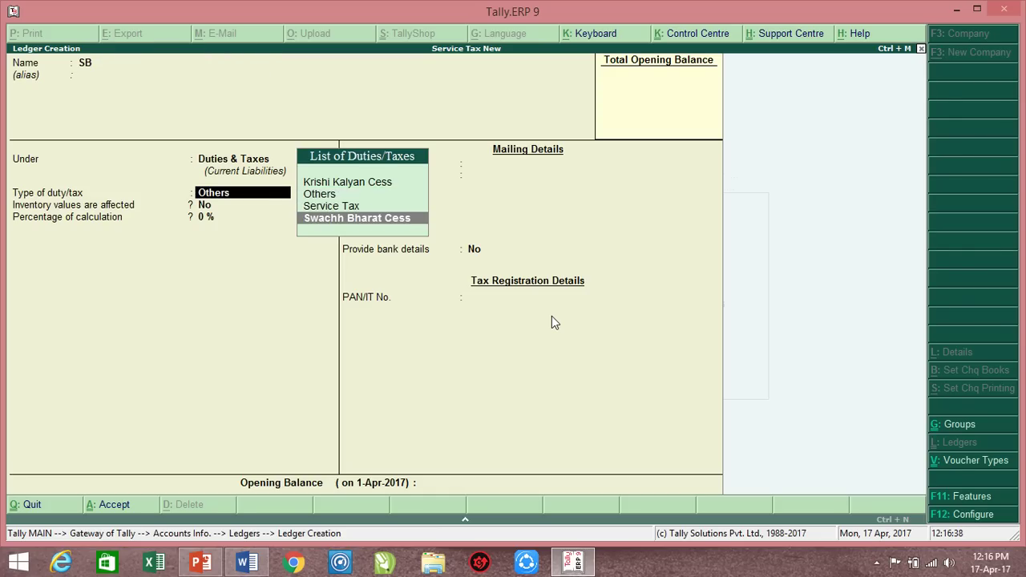
key("Return")
key("Return")
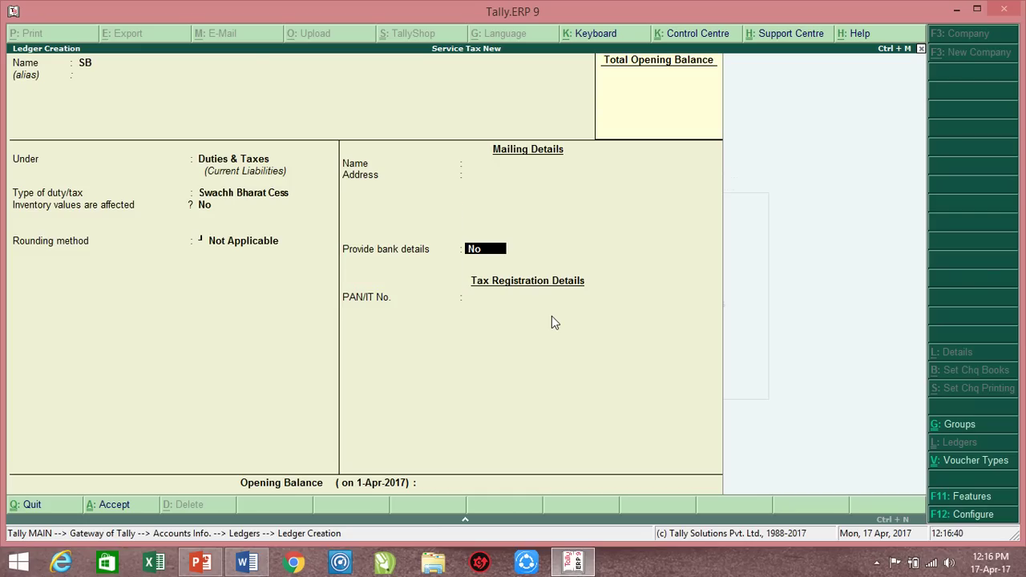
key("ctrl+a")
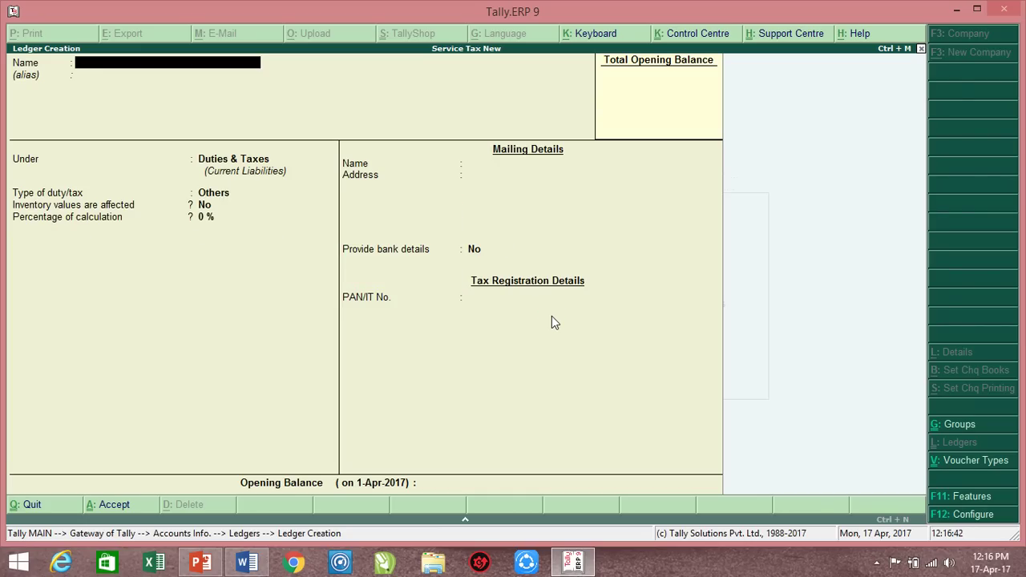
- Leave ledger creation and open a new Purchase voucher
key("Escape")
key("Escape")
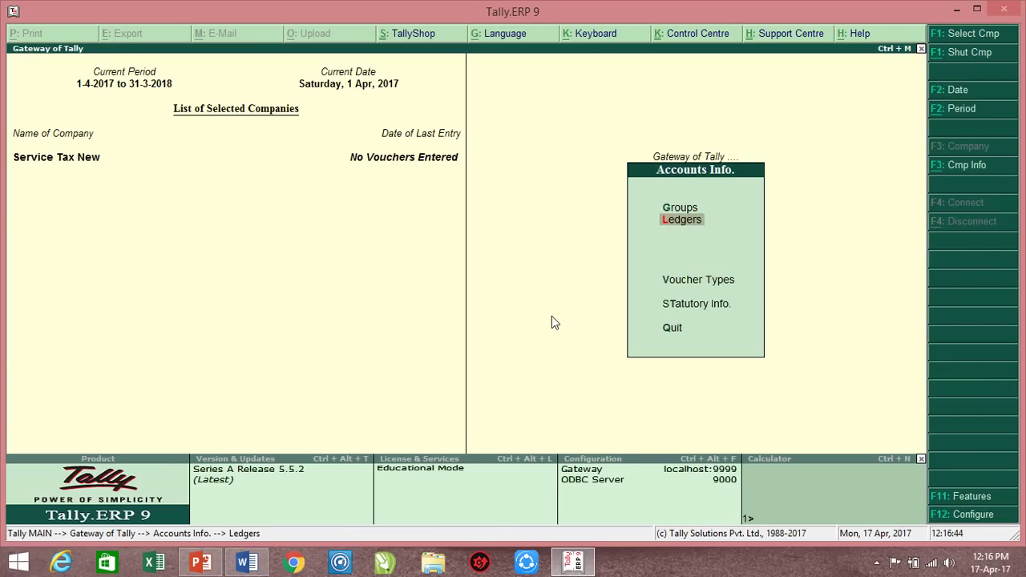
key("Escape")
key("Down")
key("Down")
key("Return")
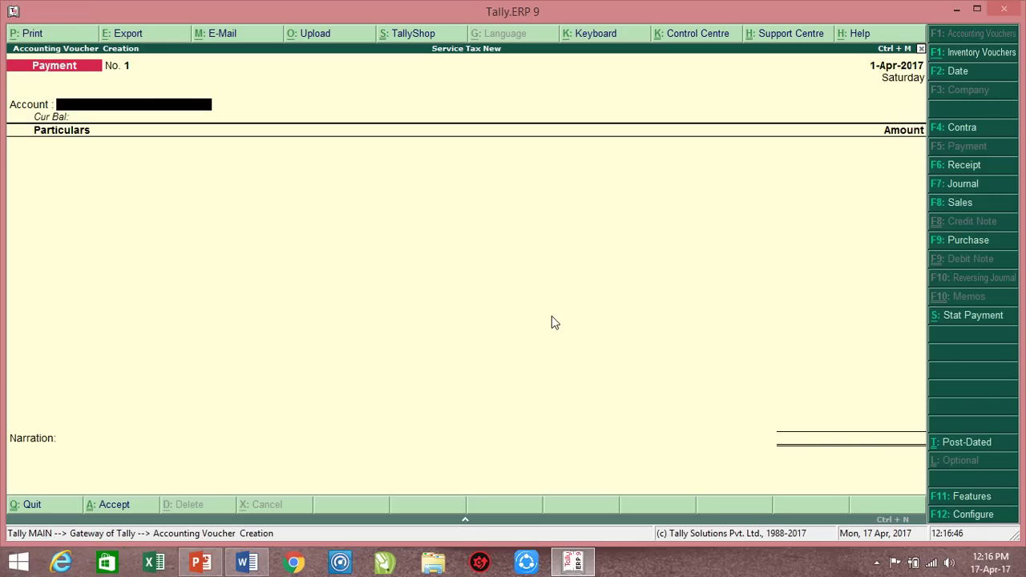
key("F9")
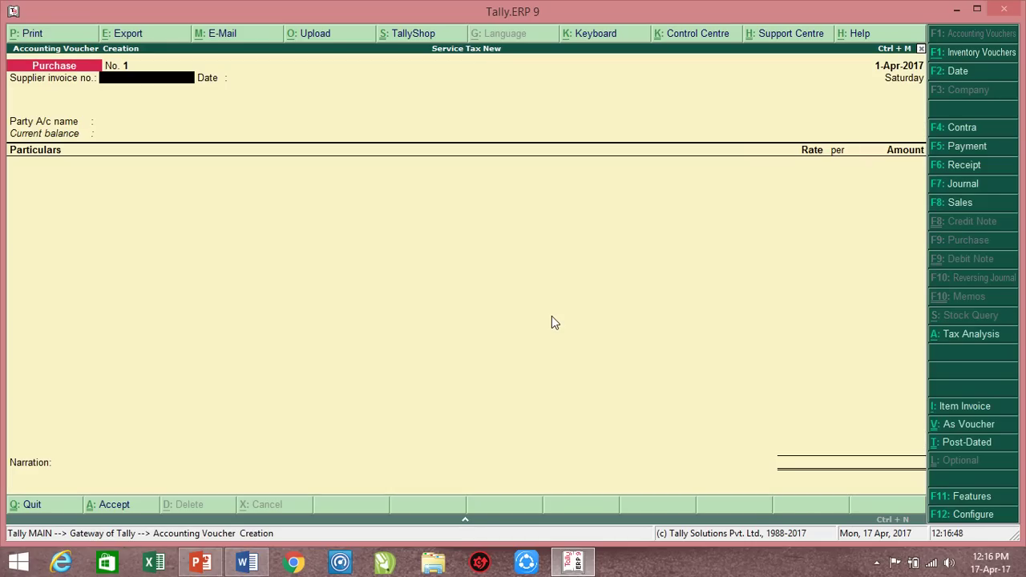
- Enter supplier invoice number 212 on the purchase voucher and choose RAMESH TRADERS PUR as the party account
type("212")
key("Return")
key("Return")
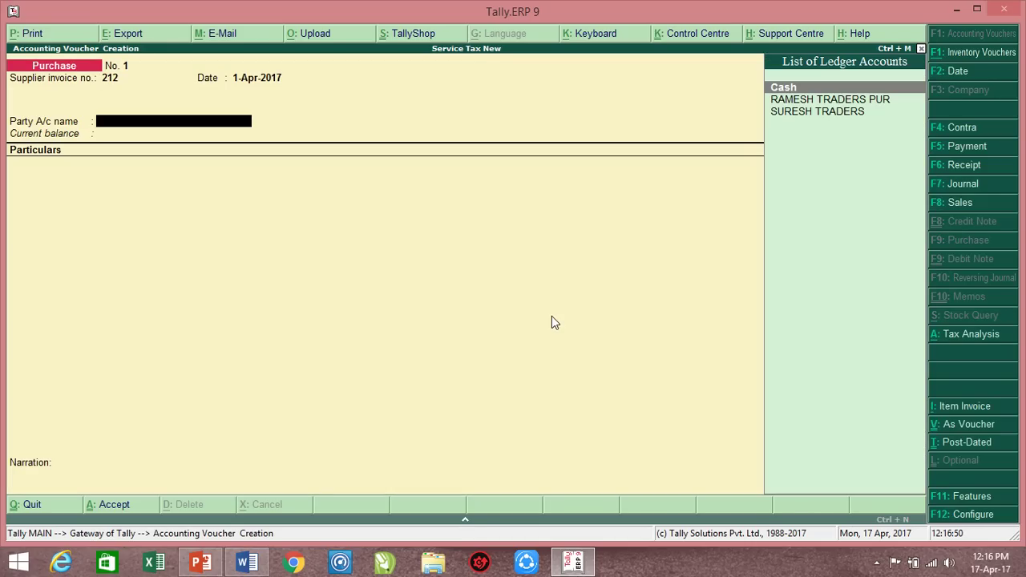
key("Down")
key("Return")
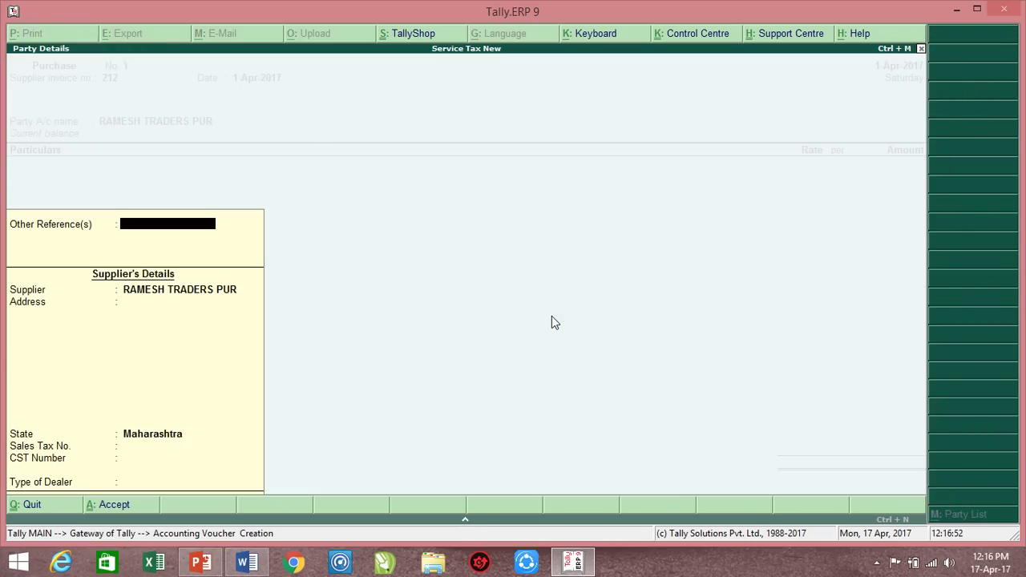
key("Return")
- Add the ADV ledger to the purchase voucher with an amount of 10,000, as given in the Word exercise
type("AD")
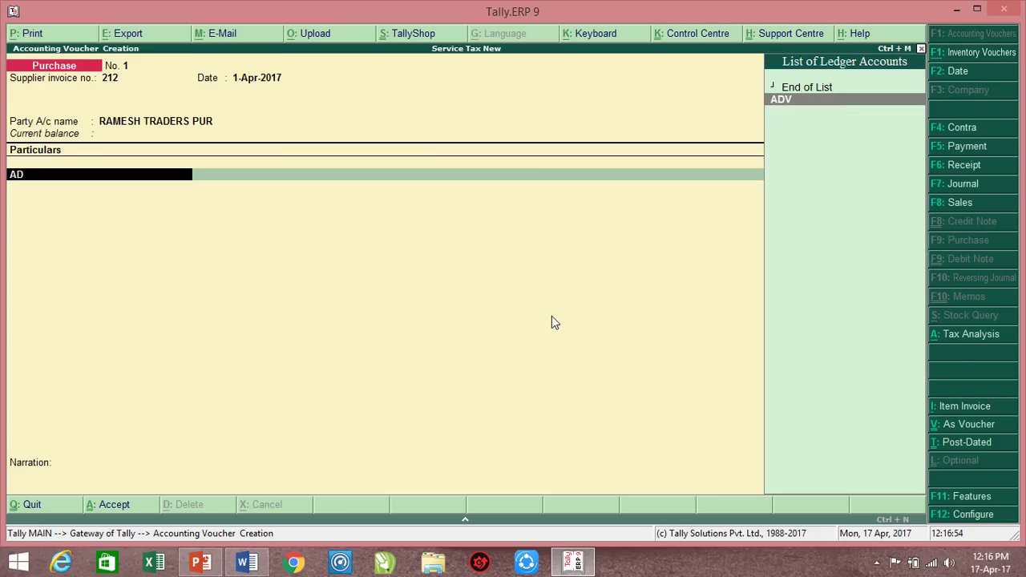
key("Return")
key("alt+Tab")
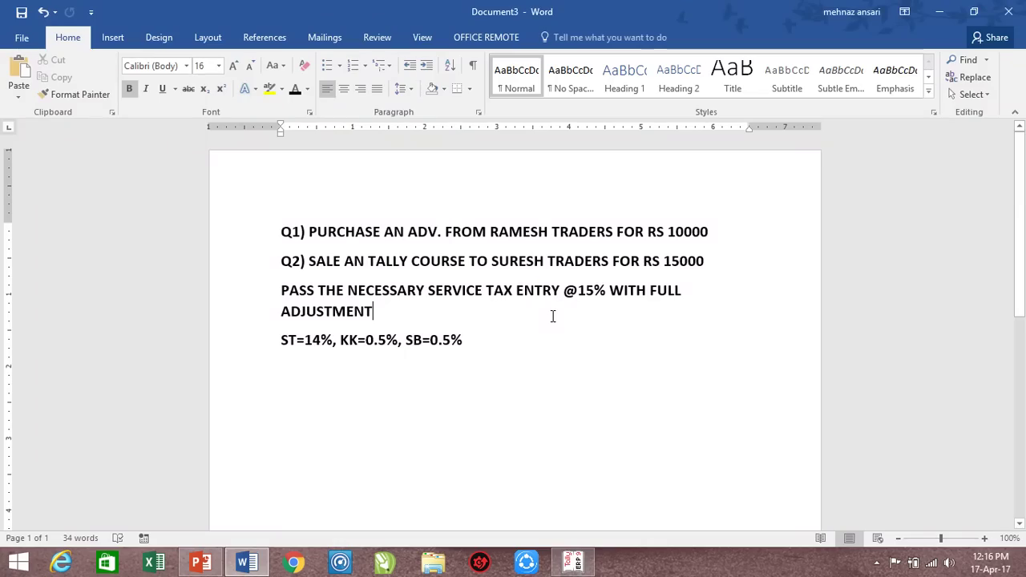
key("alt+Tab")
type("10,000")
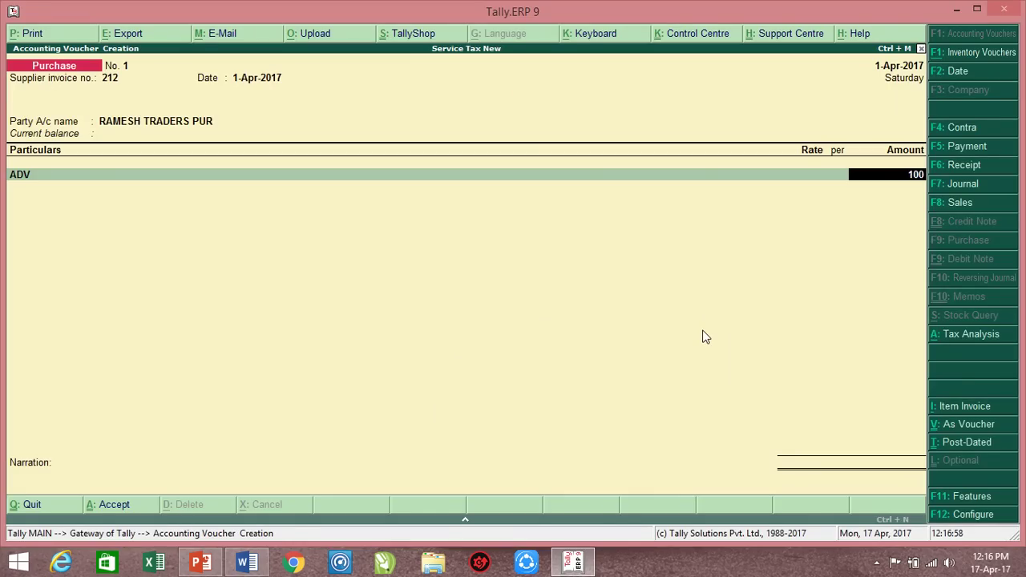
key("Return")
- Add the SERVICE TAX, KRISHI KALYAN and SB ledgers as tax lines on the purchase voucher
type("ST")
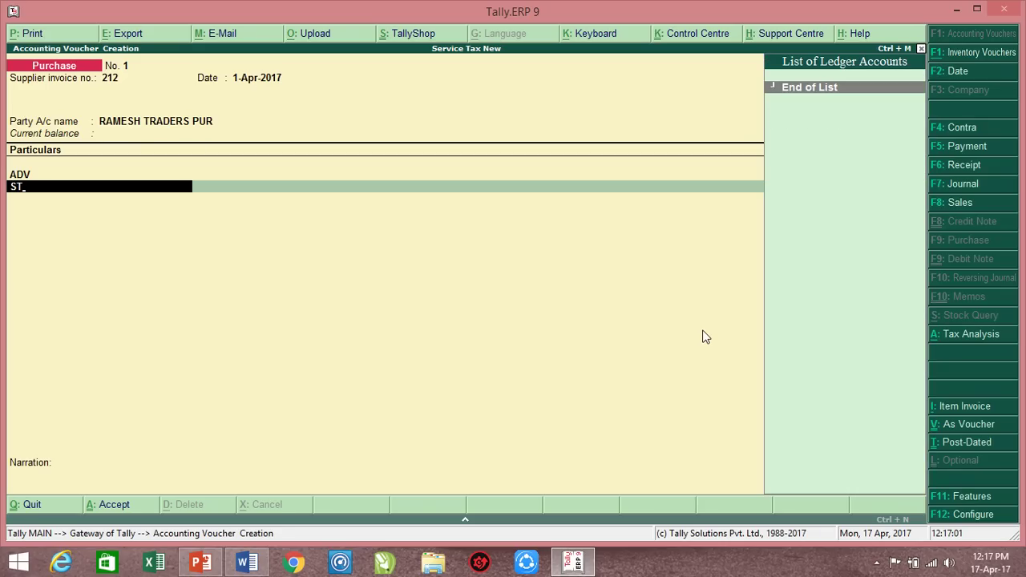
key("BackSpace")
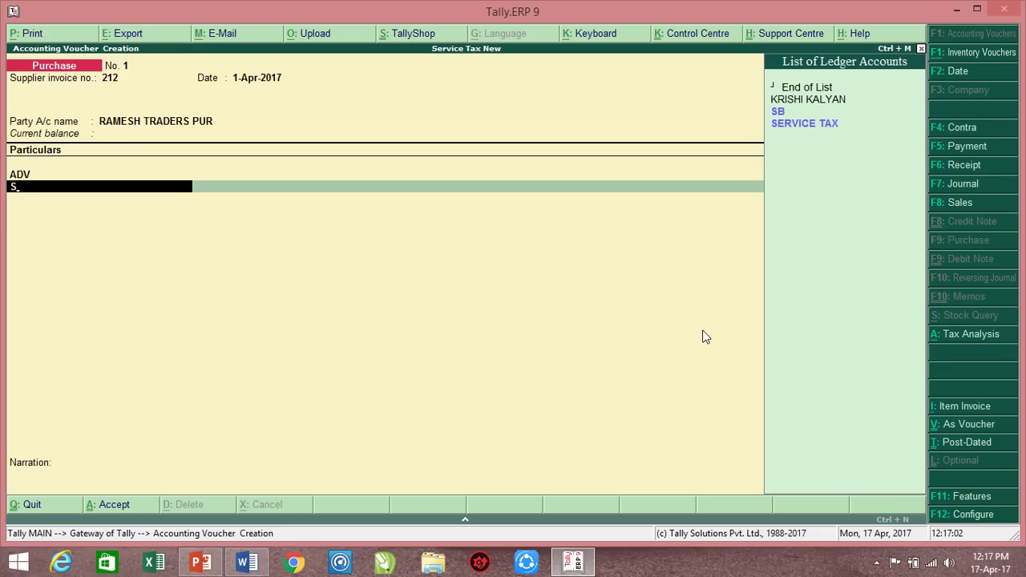
key("Down")
key("Return")
key("Return")
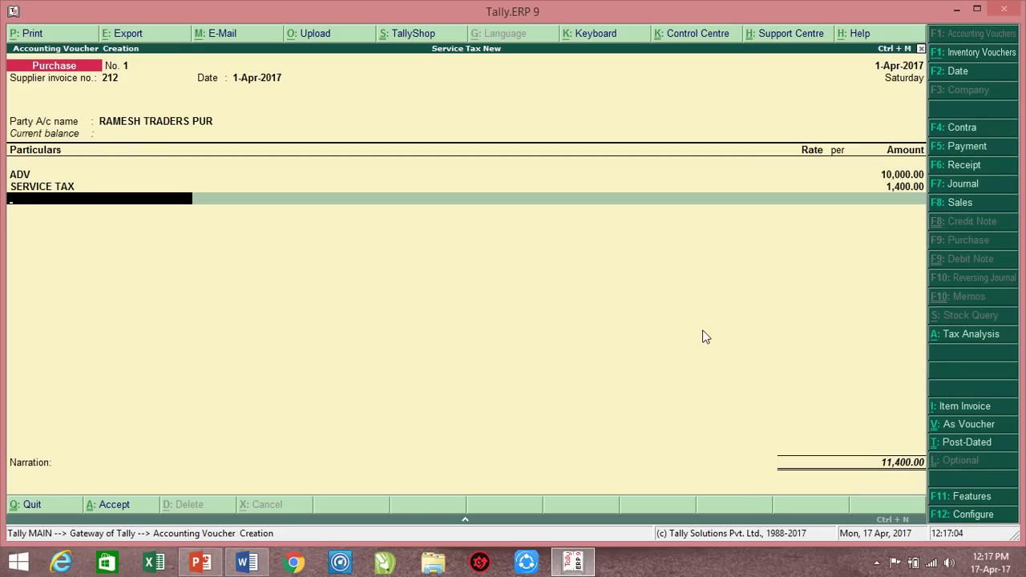
type("KRI")
key("Return")
key("Return")
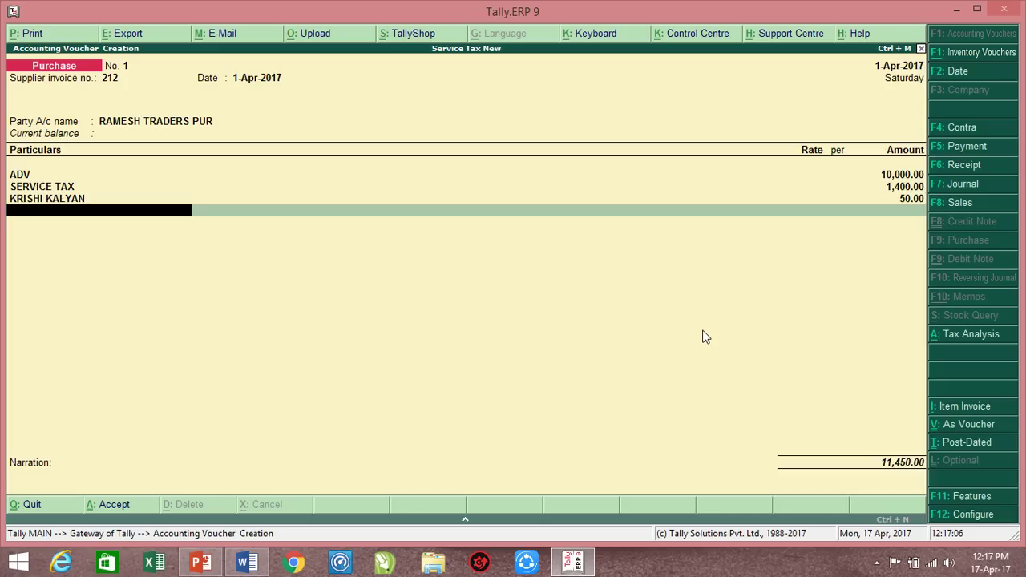
type("SB")
key("Return")
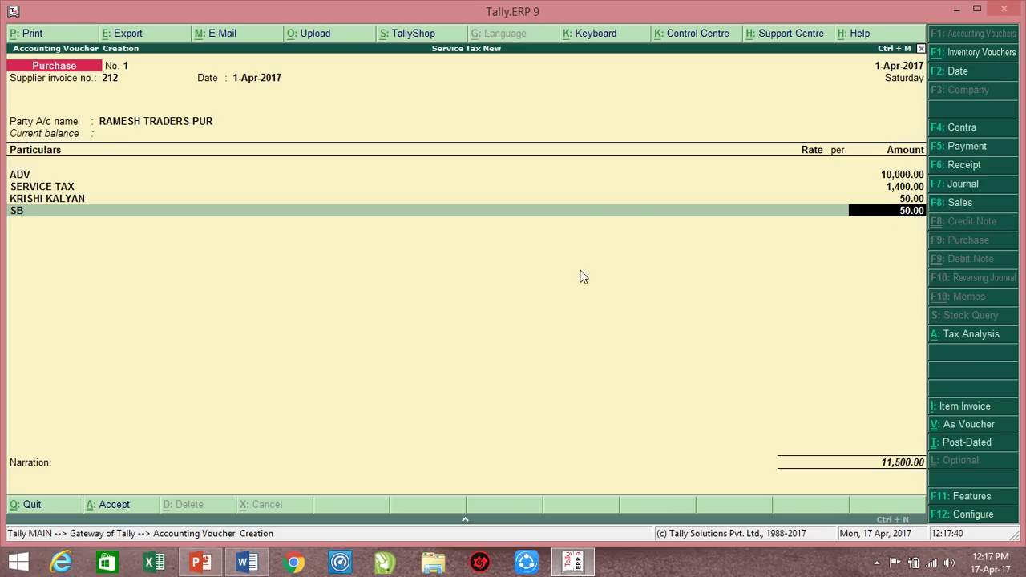
- Switch to the Word exercise and add a PURCHASE heading below the tax rates line, separated by a blank line
left_click(320, 503)
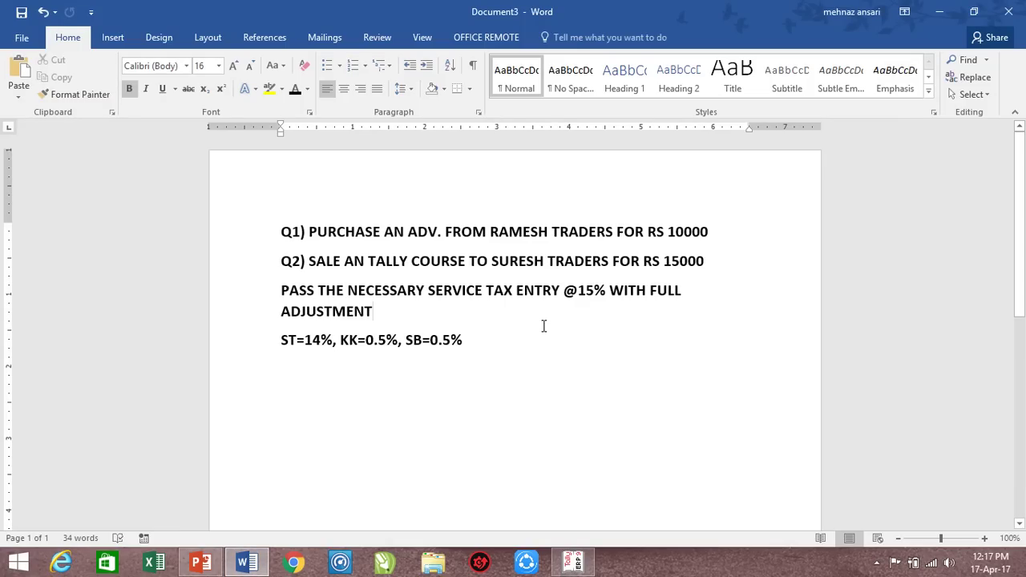
left_click(486, 343)
key("Return")
key("Return")
type("PURC")
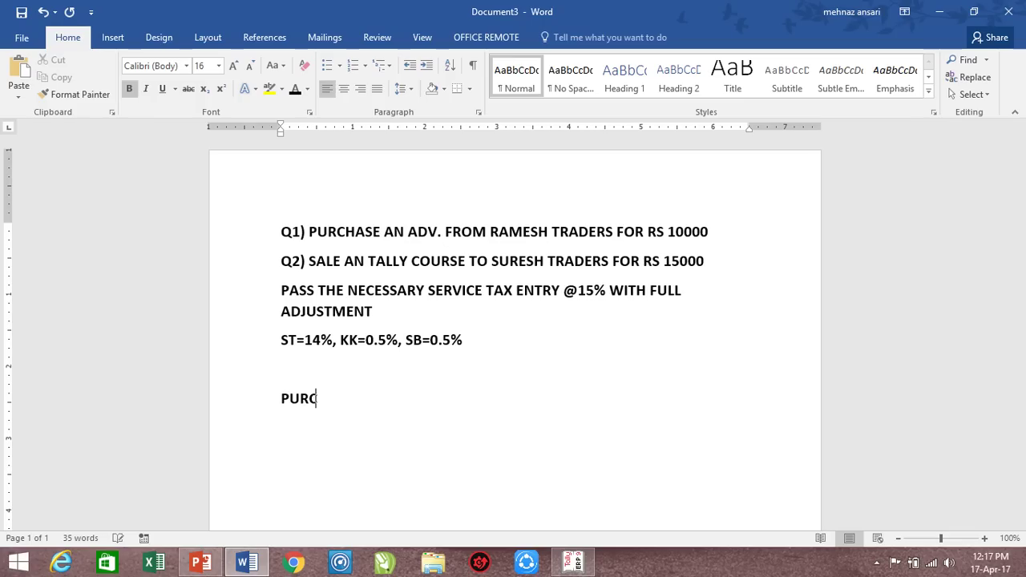
type("HASE")
key("Return")
- Note ST 1400 under the PURCHASE heading, taking the amount from the Tally purchase voucher
type("ST")
key("Return")
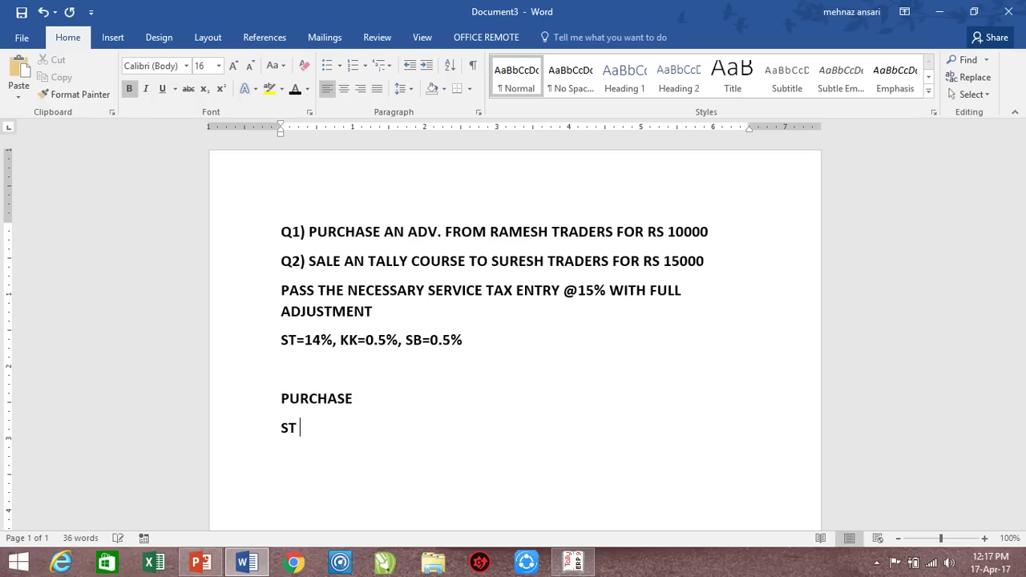
key("alt+Tab")
key("alt+Tab")
type("1400")
key("Return")
- Add SB 50 and KK 50 on separate lines under the purchase ST amount, checking them against the Tally voucher
type("SB")
key("alt+Tab")
key("alt+Tab")
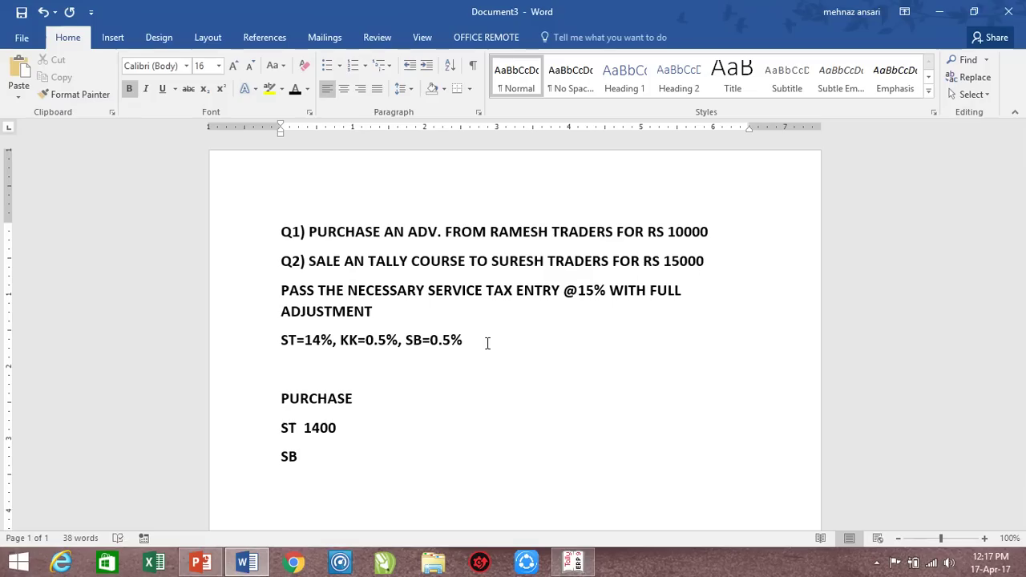
type("50")
key("Return")
type("KK")
key("Return")
type("50")
- Return to Tally and save the purchase voucher with its narration left blank
key("alt+Tab")
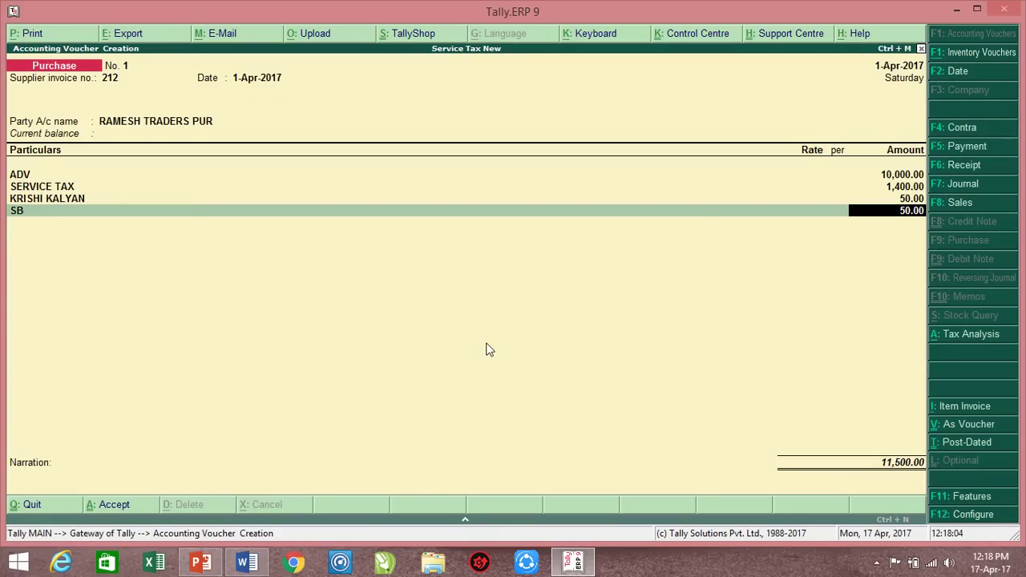
key("Return")
key("Return")
key("Return")
key("Return")
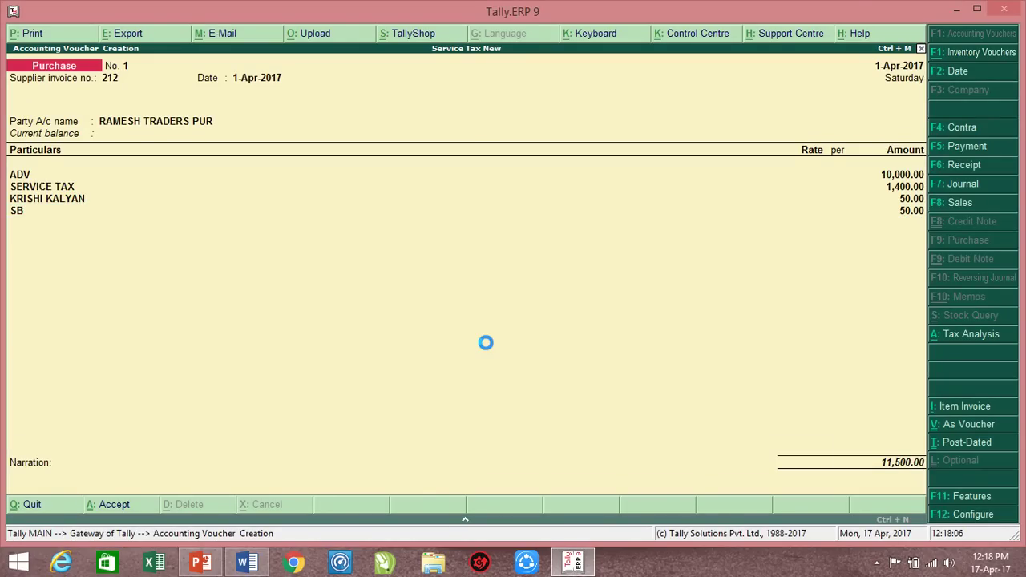
- Start a Sales voucher with reference number 231 and SURESH TRADERS as the party account, accepting the default party details
key("F8")
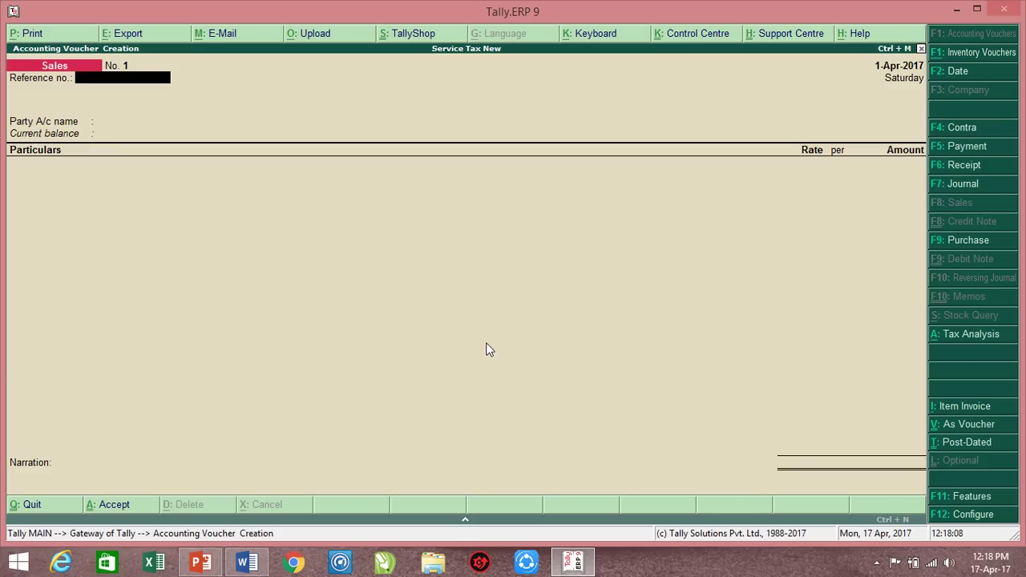
type("231")
key("Return")
key("Down")
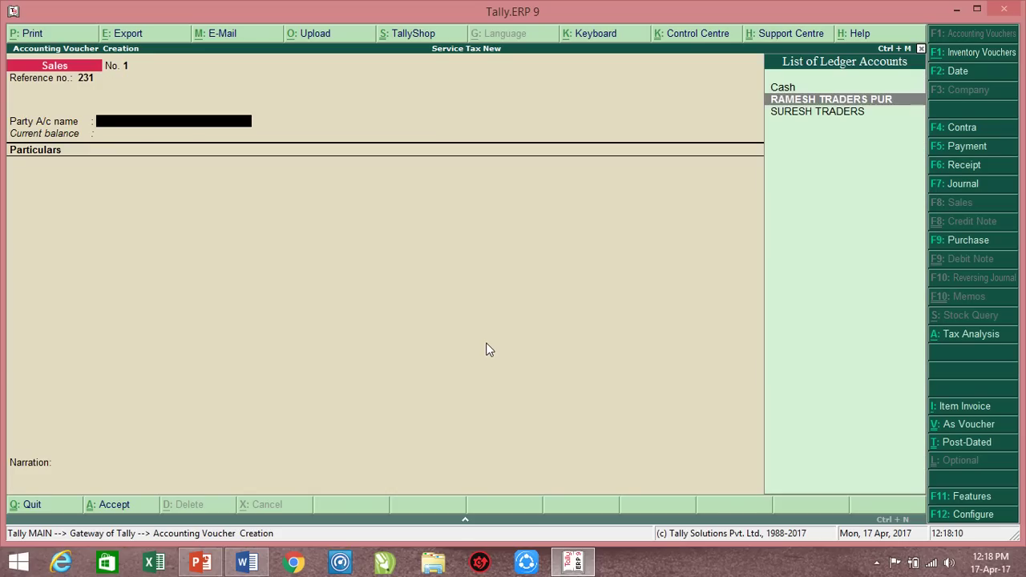
key("Down")
key("Return")
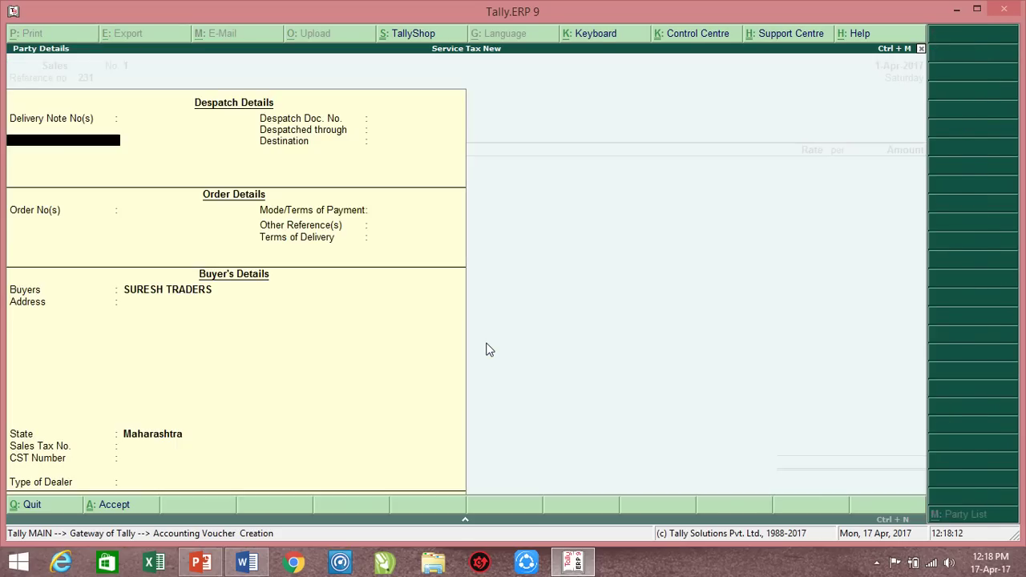
key("ctrl+a")
- Add the TALLY COURCES ledger to the sales voucher with an amount of 15,000
type("T")
key("Return")
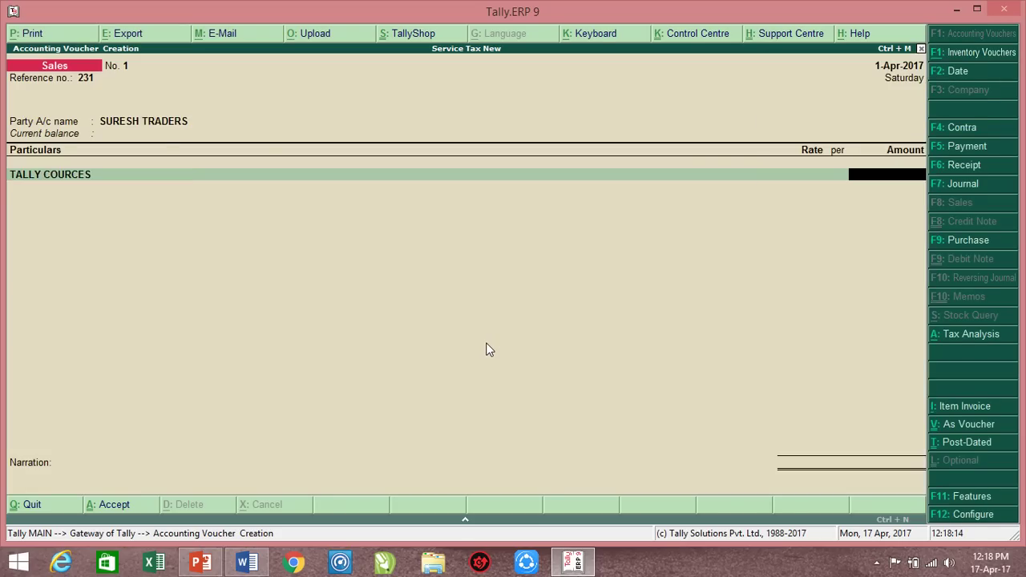
type("15,000")
key("Return")
- Add the SERVICE TAX, KRISHI KALYAN and SB ledgers as tax lines on the sales voucher
type("S")
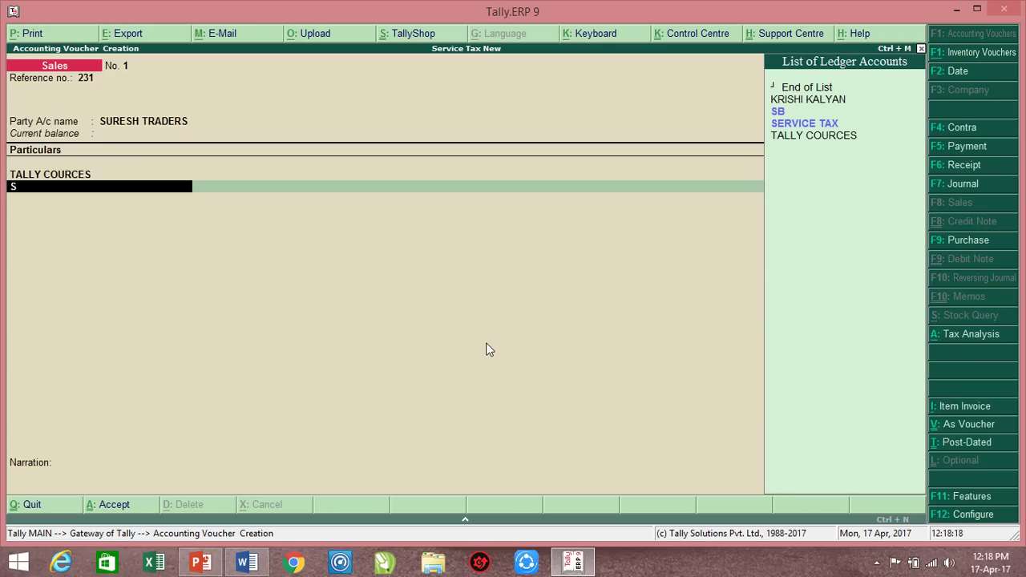
key("Down")
key("Return")
key("Return")
type("K")
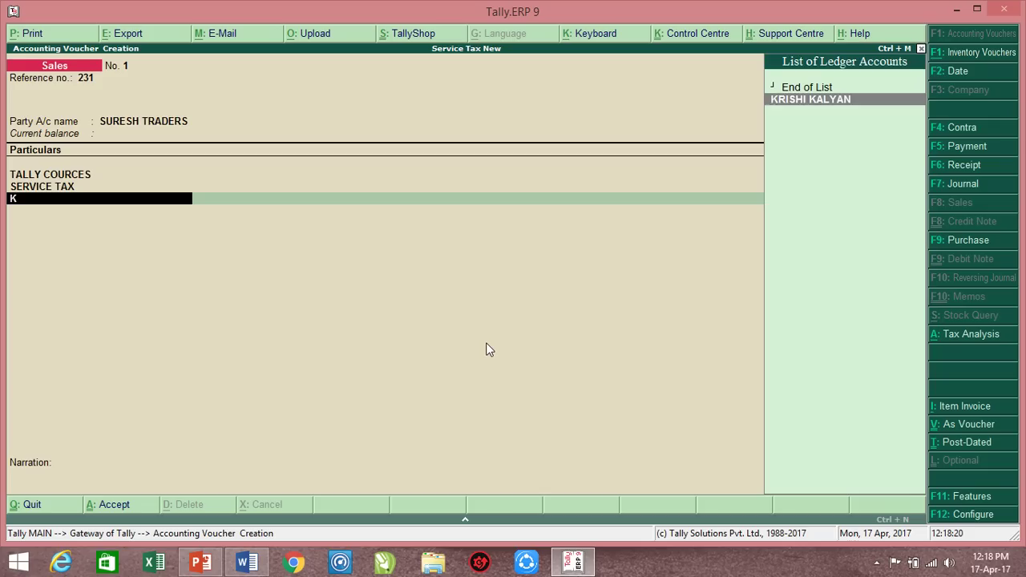
type("RI")
key("Return")
key("Return")
type("S")
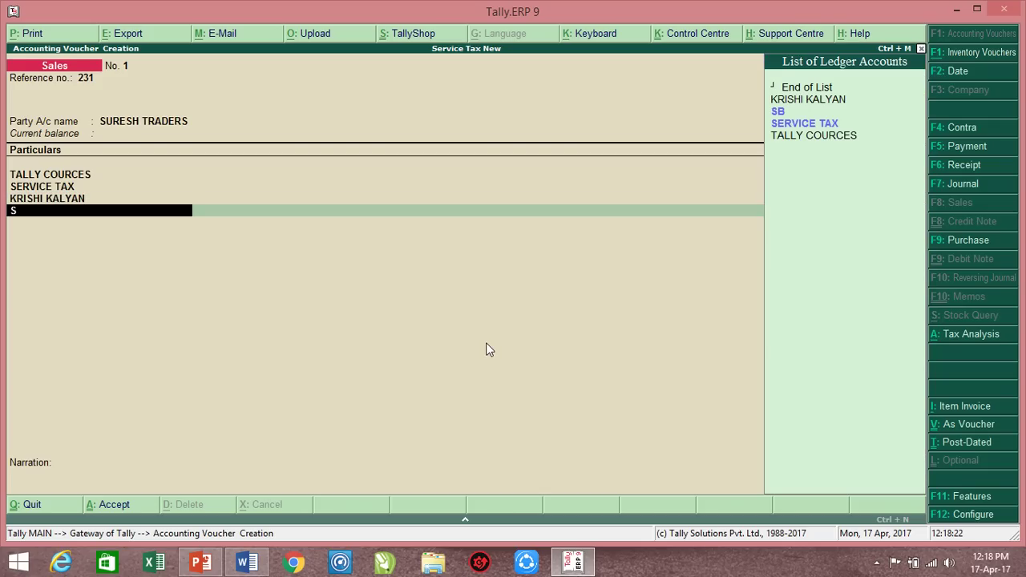
key("Down")
key("Return")
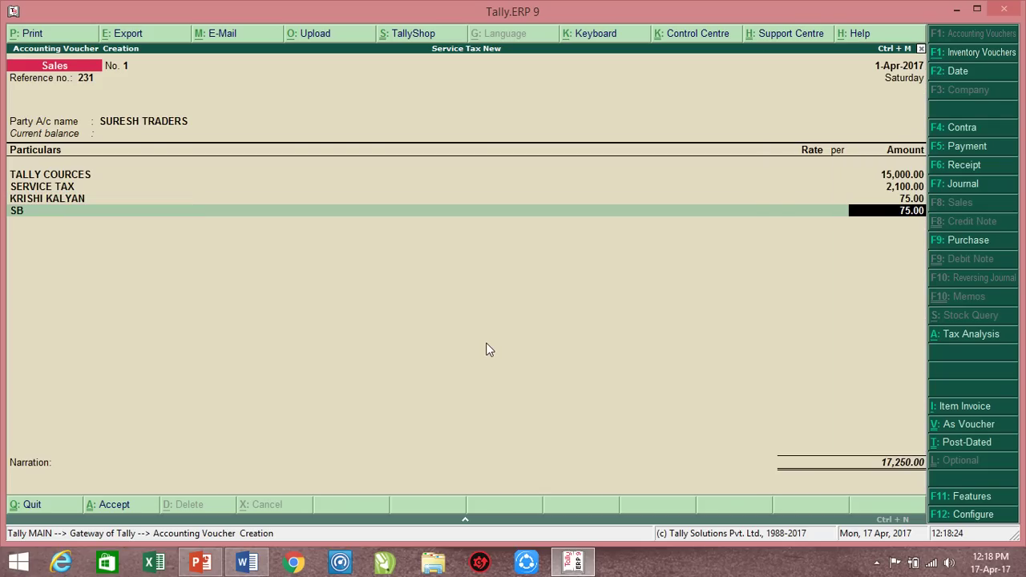
- In the Word notes, add a SALES column beside PURCHASE and enter ST 2100 from the sales voucher
key("alt+Tab")
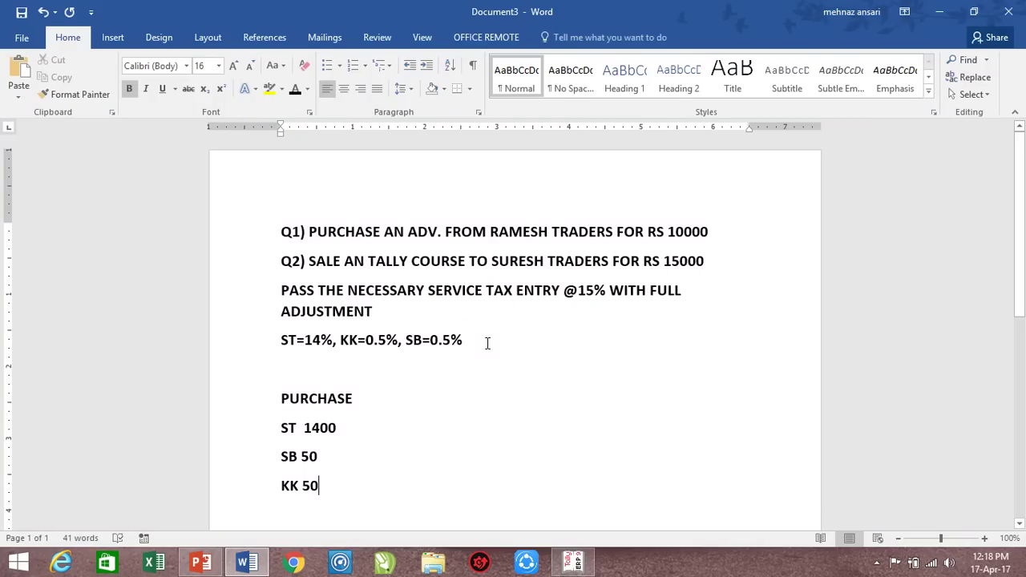
left_click(389, 397)
key("Tab")
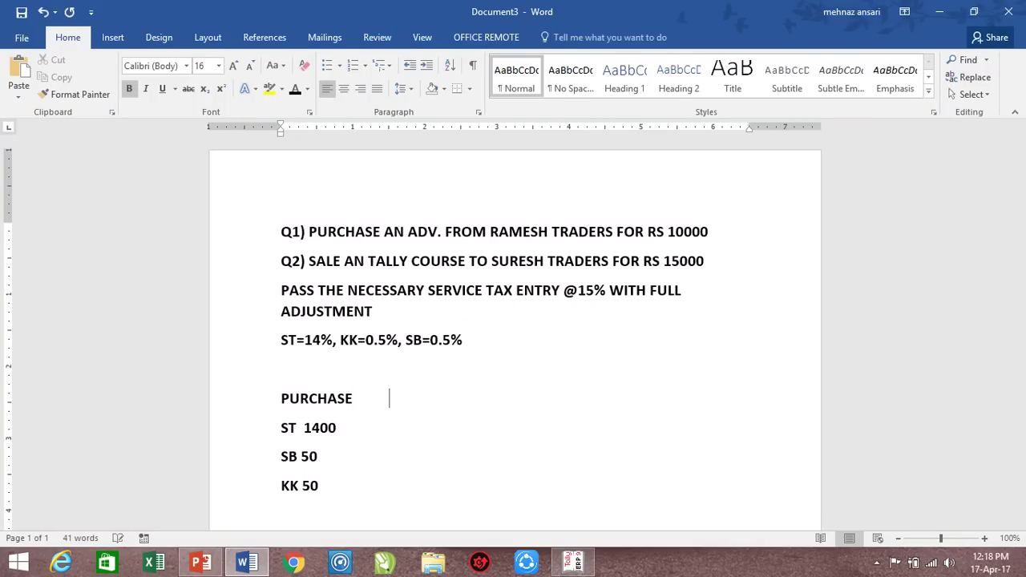
type("SALES")
left_click(337, 427)
key("Tab")
type("ST")
key("alt+Tab")
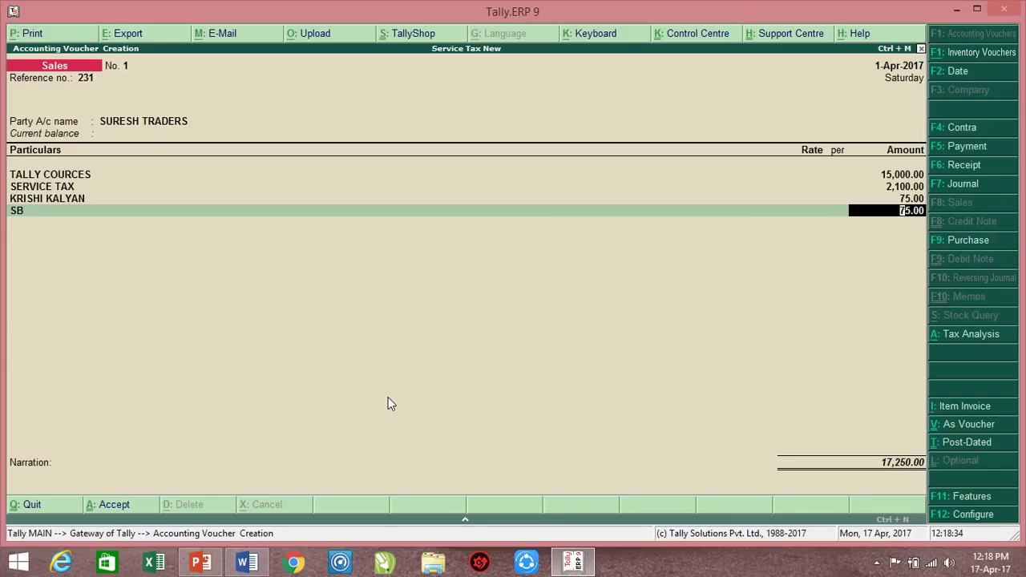
key("alt+Tab")
type("2100")
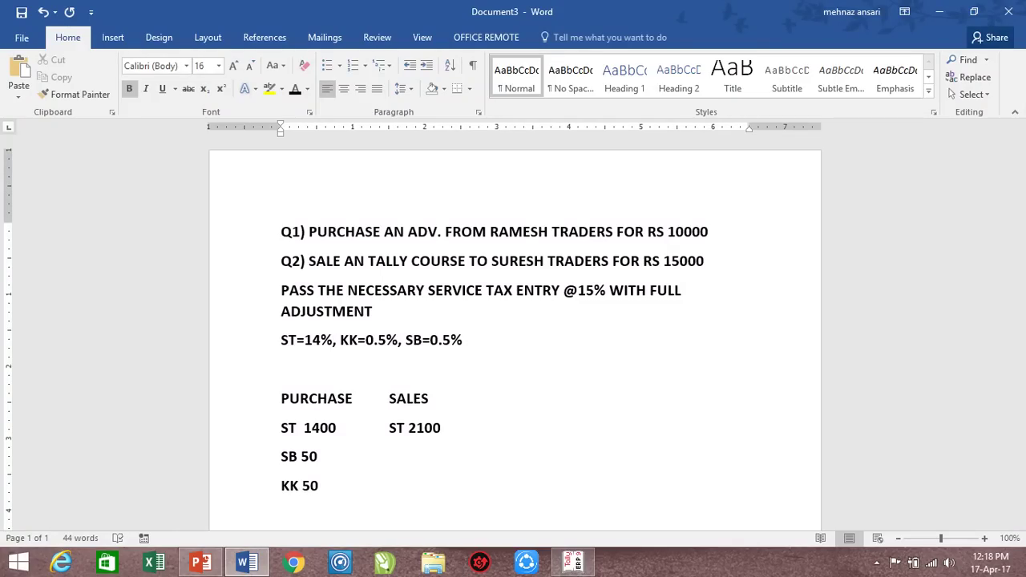
- Complete the SALES column in the Word notes with SB 75 and KK 75 beside the matching purchase lines
key("Down")
key("Tab")
key("Tab")
key("Tab")
key("BackSpace")
type("SB")
key("alt+Tab")
key("alt+Tab")
type("75")
left_click(319, 485)
key("Tab")
type("KK 75")
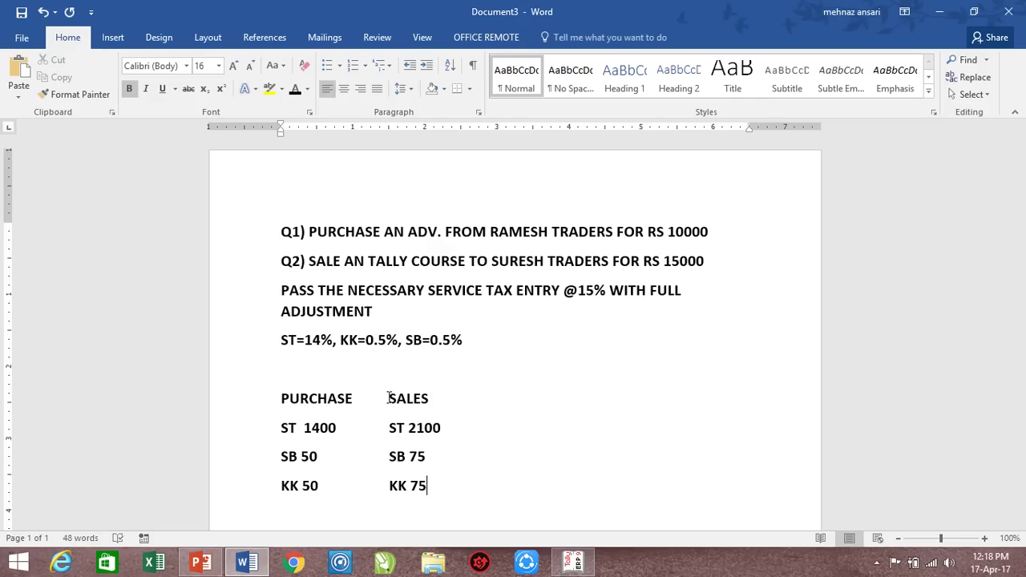
- Return to Tally and save the sales voucher with its narration left blank
key("alt+Tab")
key("Return")
key("Return")
key("Return")
key("Return")
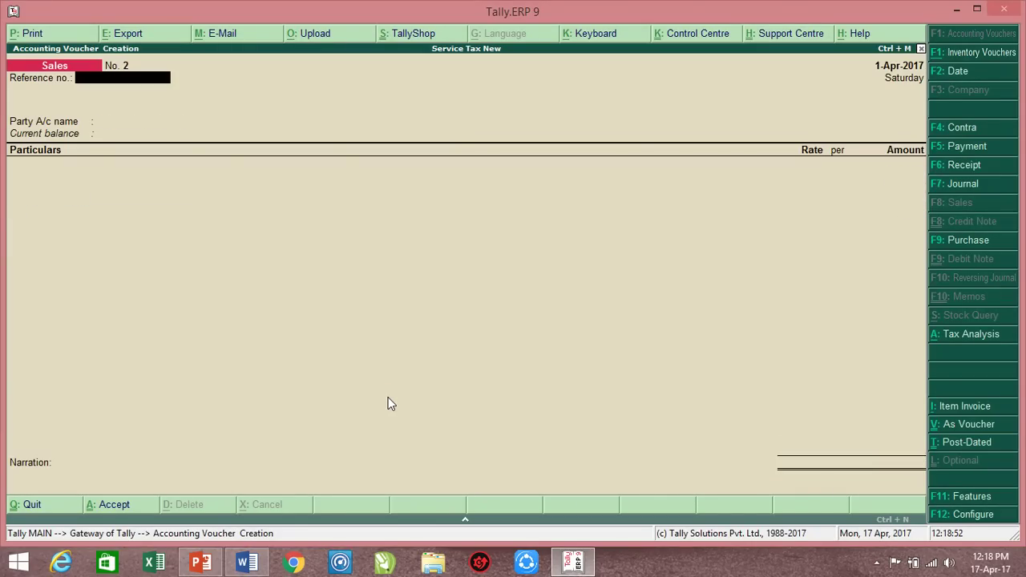
- Leave voucher entry and go to the company's display reports
key("Escape")
key("Escape")
key("n")
key("Down")
key("Down")
key("d")
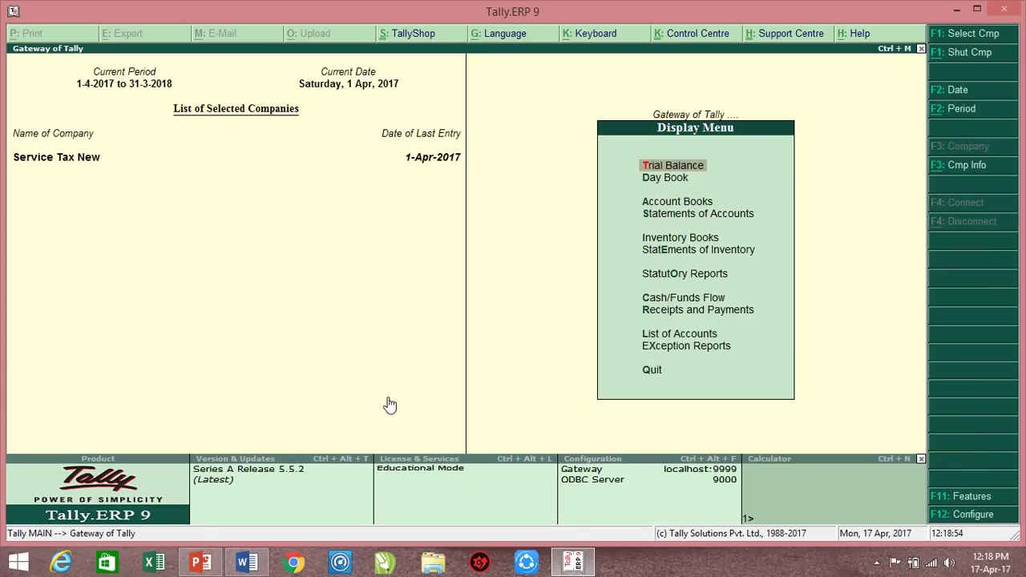
- Open the Form ST3 service tax report from the statutory reports to examine the tax computation
key("Down")
key("Down")
key("Down")
key("Down")
key("Down")
key("Down")
key("Return")
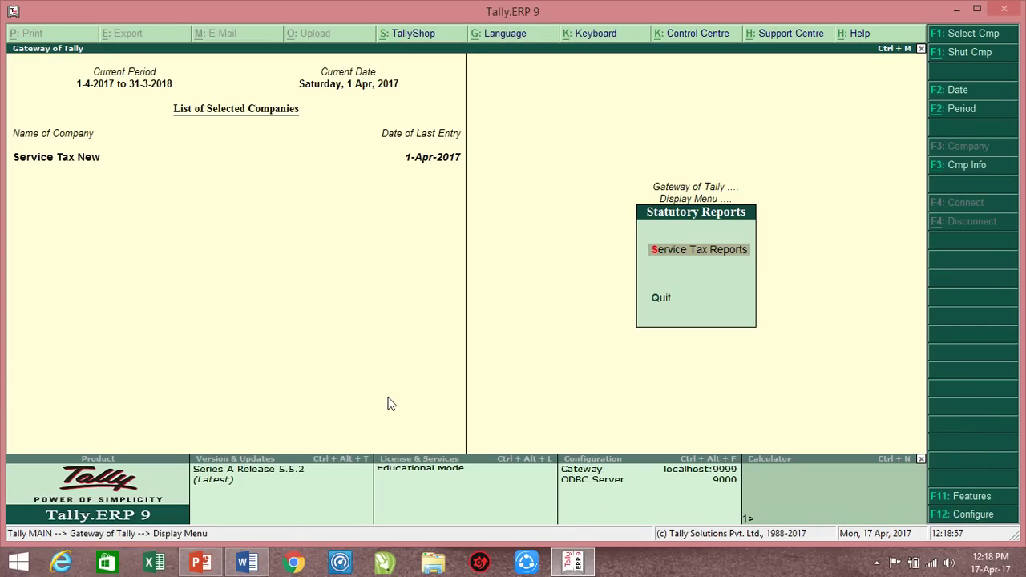
key("Return")
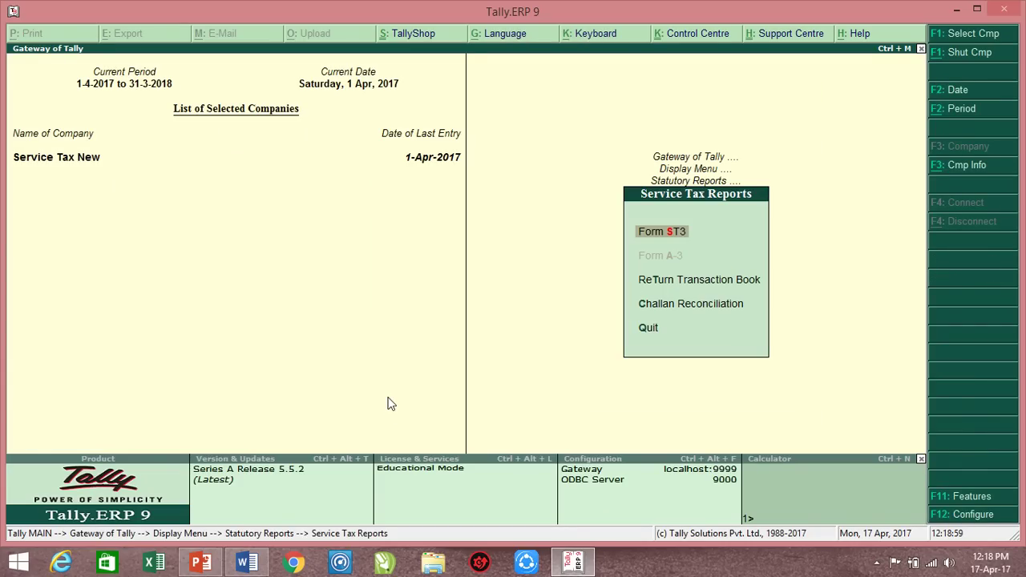
key("Return")
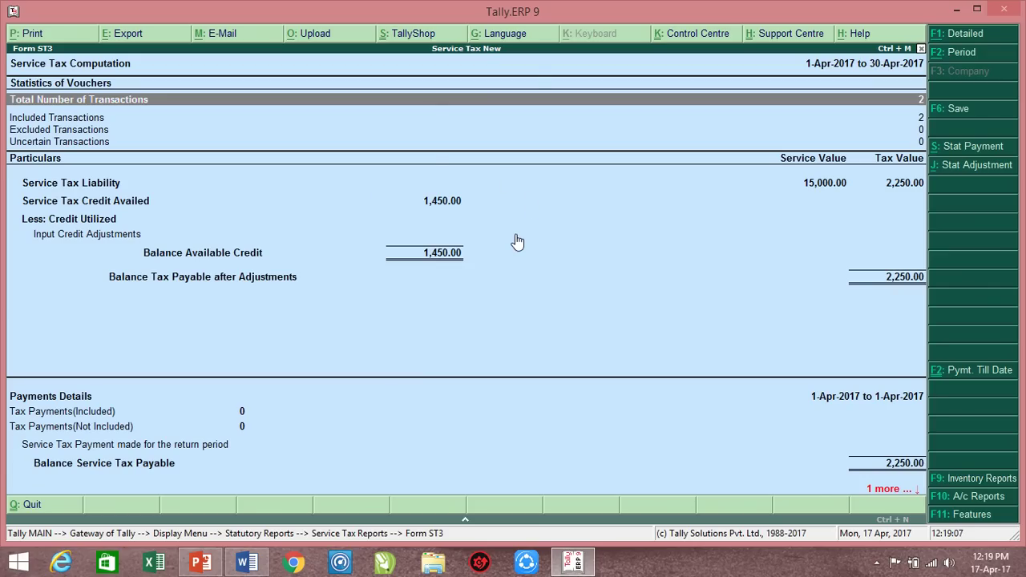
- Leave Form ST3 and open the Statistics statement of the company's vouchers and accounts
key("Escape")
key("Escape")
key("Escape")
key("Escape")
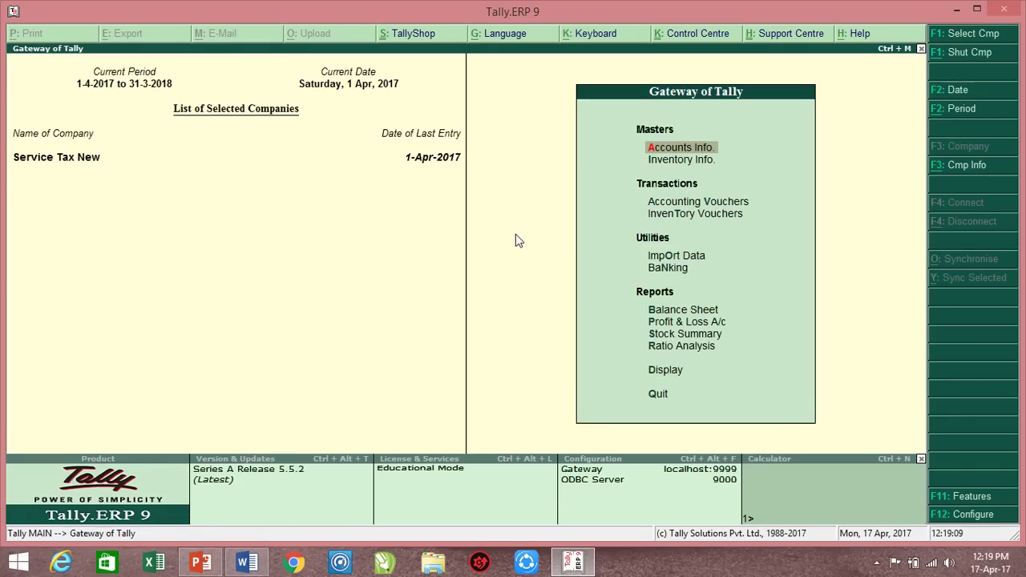
key("d")
key("s")
key("s")
- Open purchase voucher No. 1 from the Purchase statistics to review its ledger and tax amounts
key("Down")
key("Down")
key("Down")
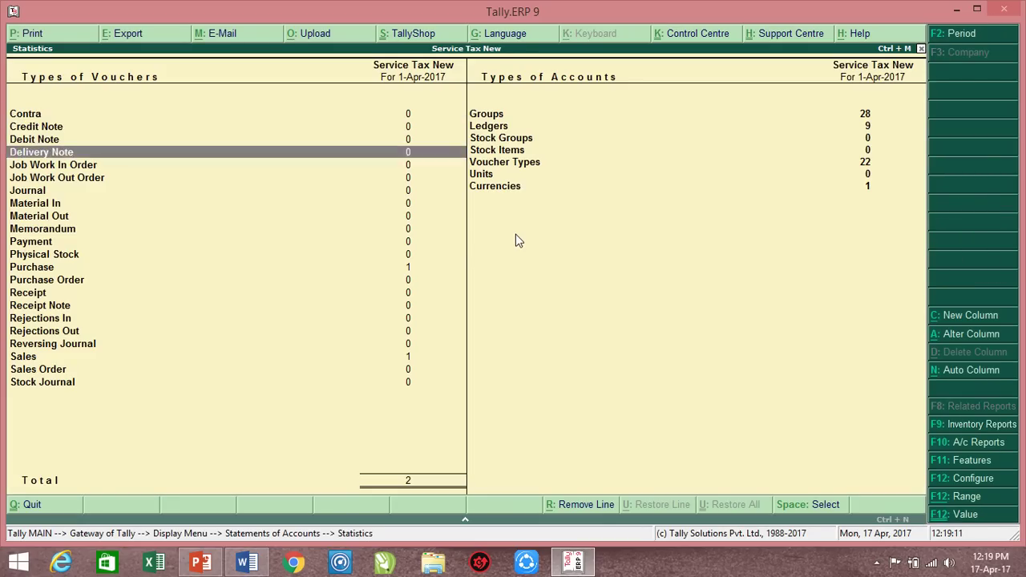
key("Down")
key("Down")
key("Down")
key("Down")
key("Down")
key("Down")
key("Down")
key("Down")
key("Down")
key("Down")
key("Down")
key("Down")
key("Down")
key("Down")
key("Up")
key("Up")
key("Up")
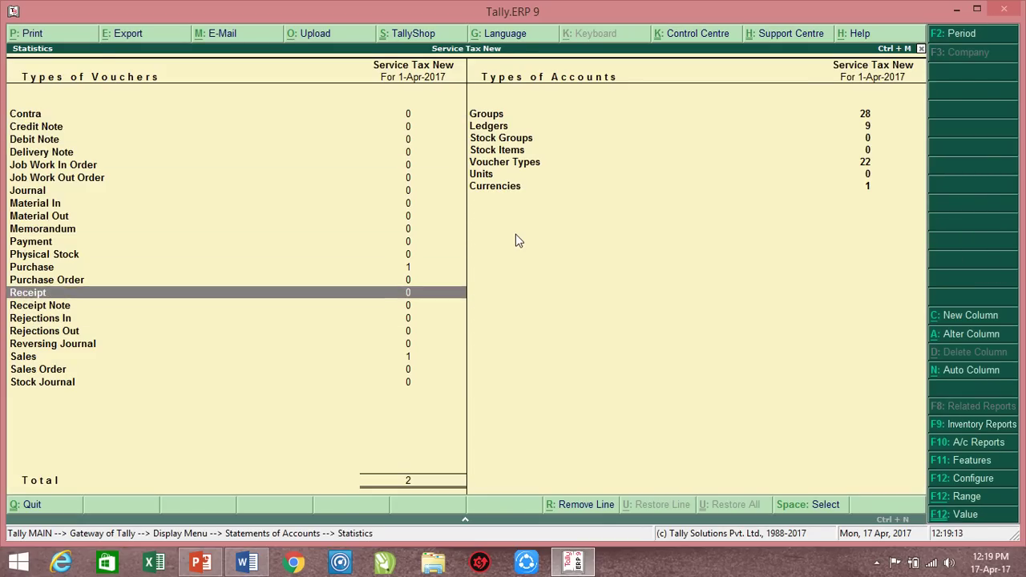
key("Up")
key("Up")
key("Return")
key("Return")
key("Return")
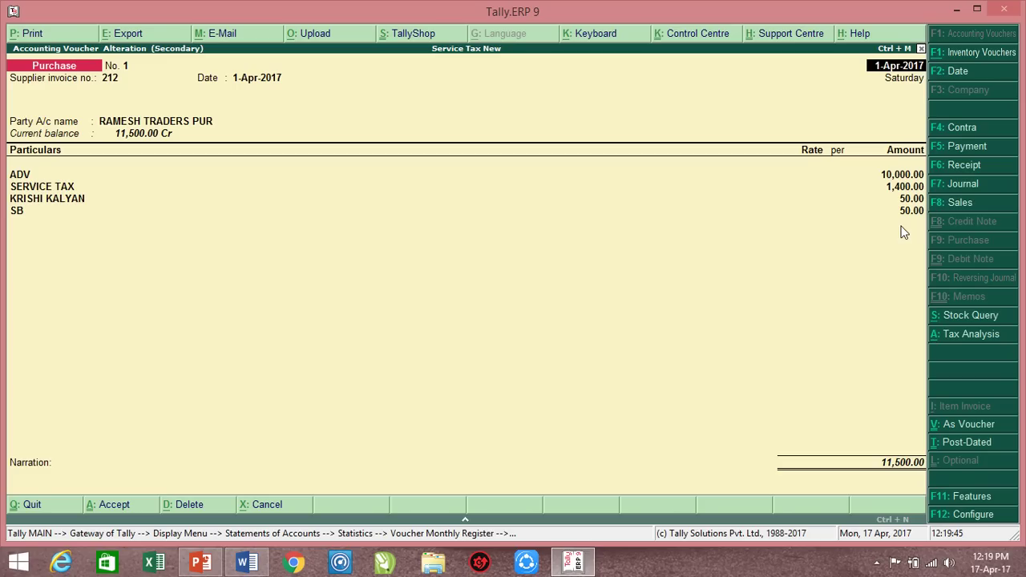
- Close the purchase voucher without changes and return to the Gateway of Tally
key("Escape")
key("y")
key("Escape")
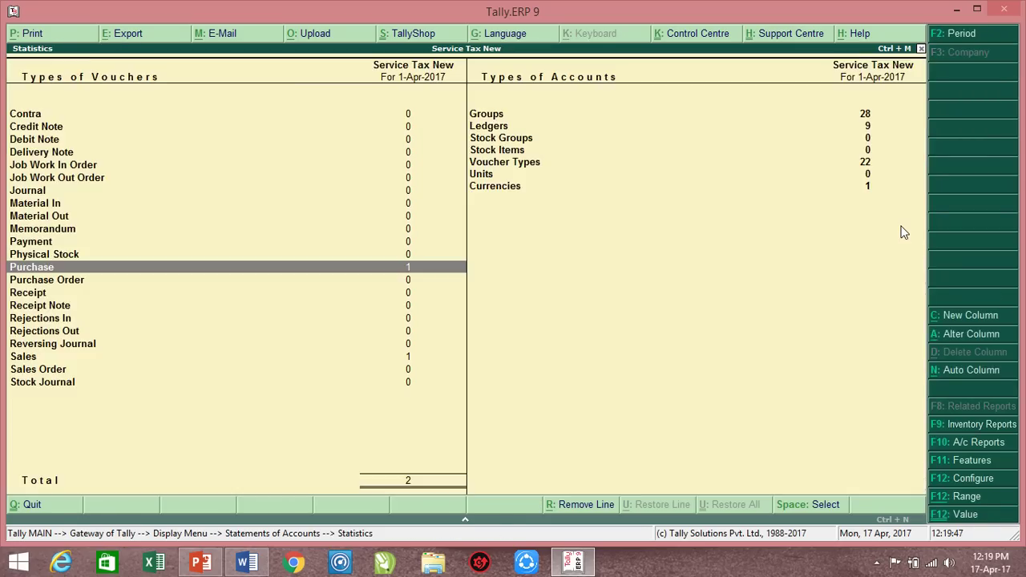
key("Escape")
key("Escape")
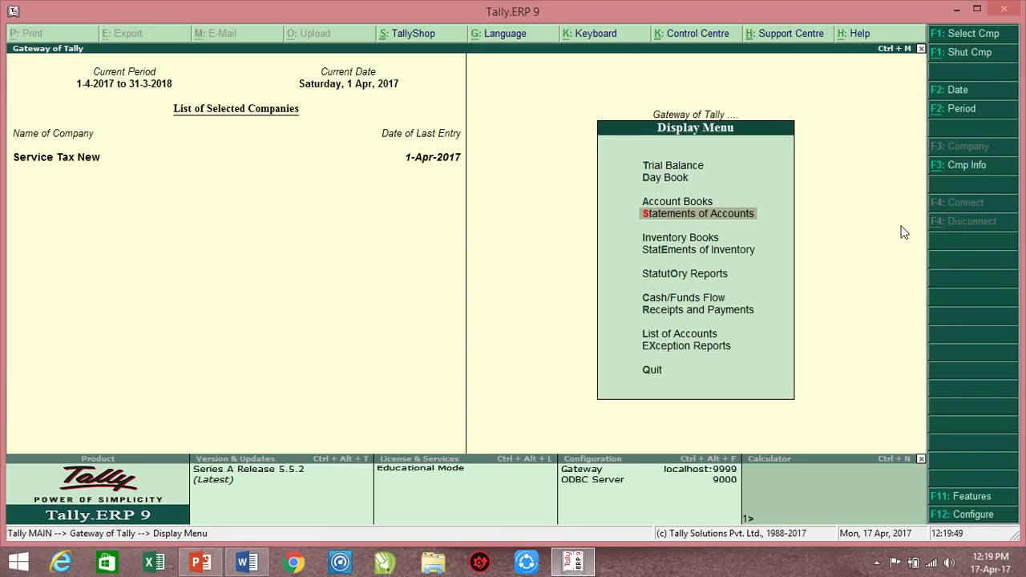
key("Escape")
- Reopen Form ST3 to check the service tax liability and the credit availed
key("Return")
key("Down")
key("Down")
key("Down")
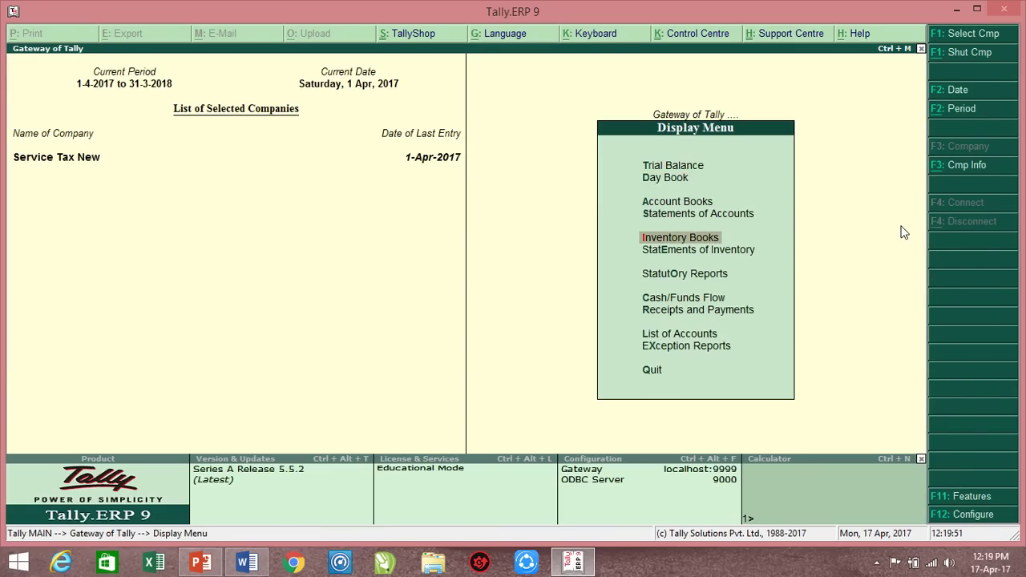
key("Down")
key("Down")
key("Return")
key("Return")
key("Return")
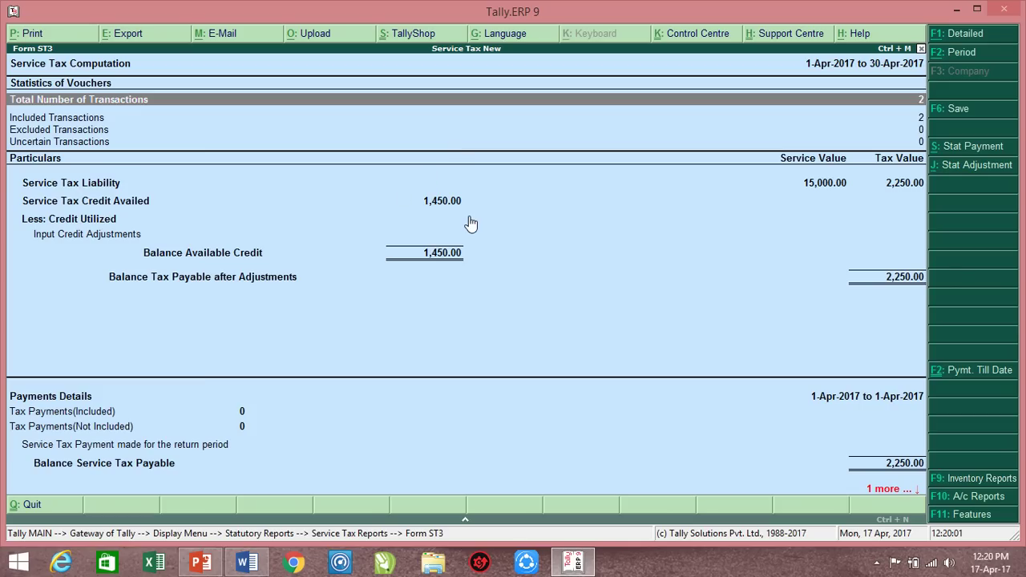
- Expand Form ST3 to its detailed view and compare its figures with the purchase and sales tax notes in Word
key("alt+F1")
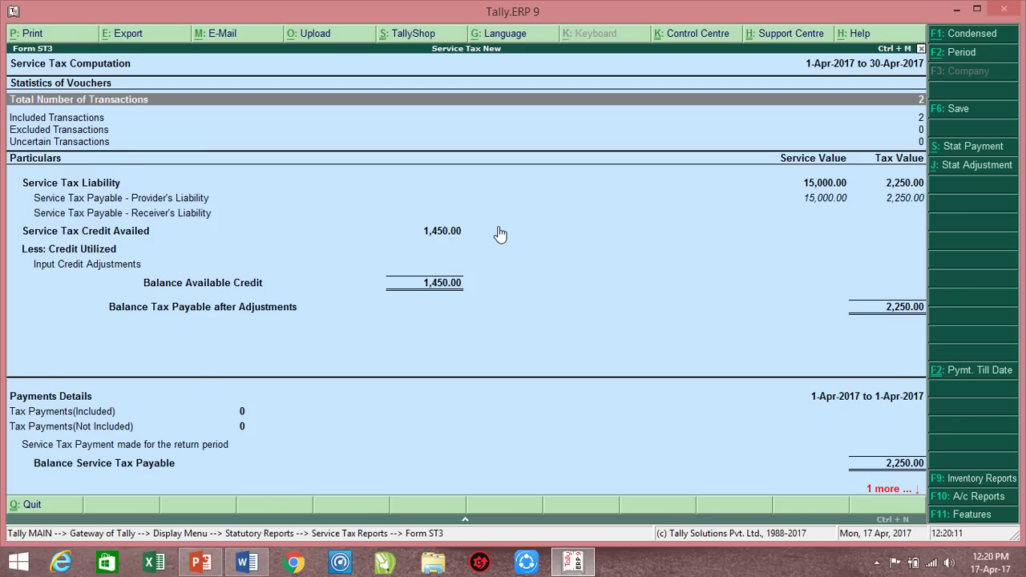
key("alt+Tab")
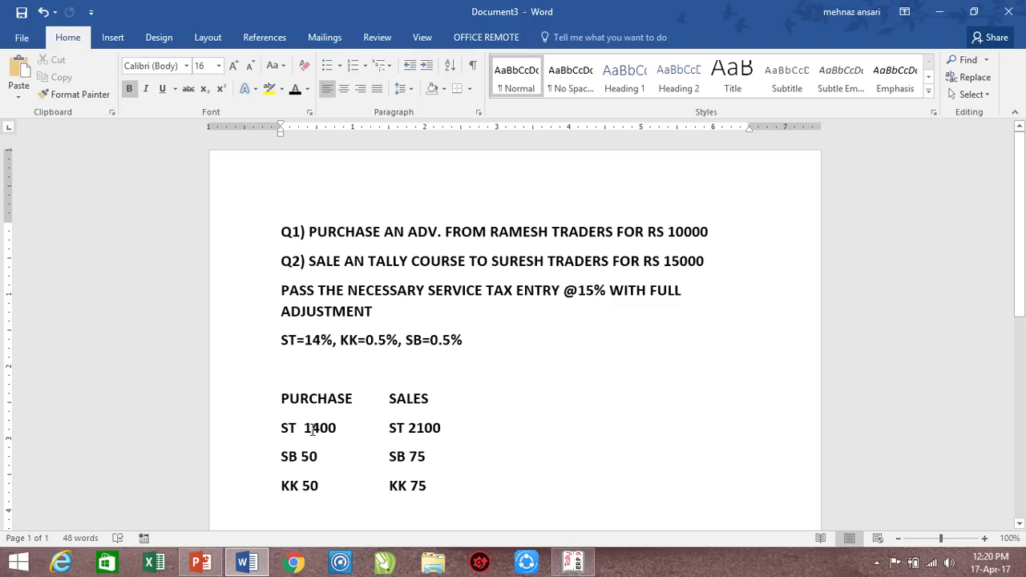
key("alt+Tab")
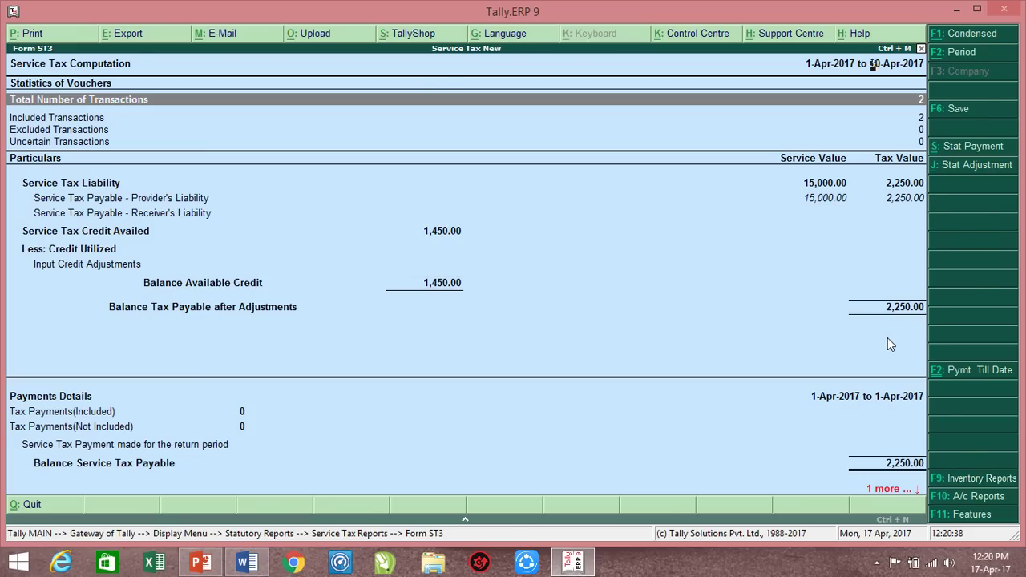
- From Form ST3, start a journal voucher dated 1-May-2017 as a Service Tax adjustment of the nature Input Credit Adjustments
key("alt+j")
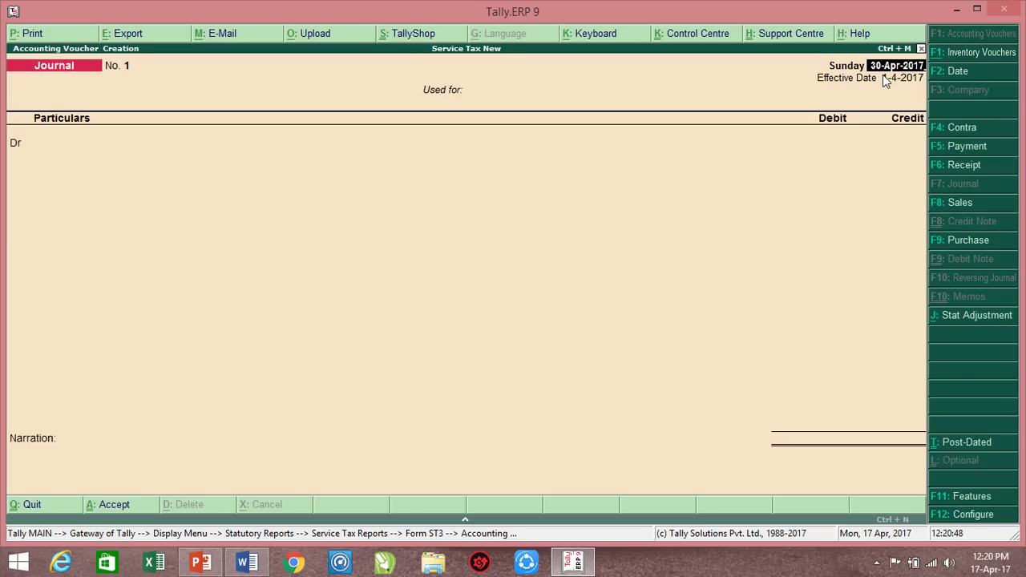
type("1-5")
key("alt+j")
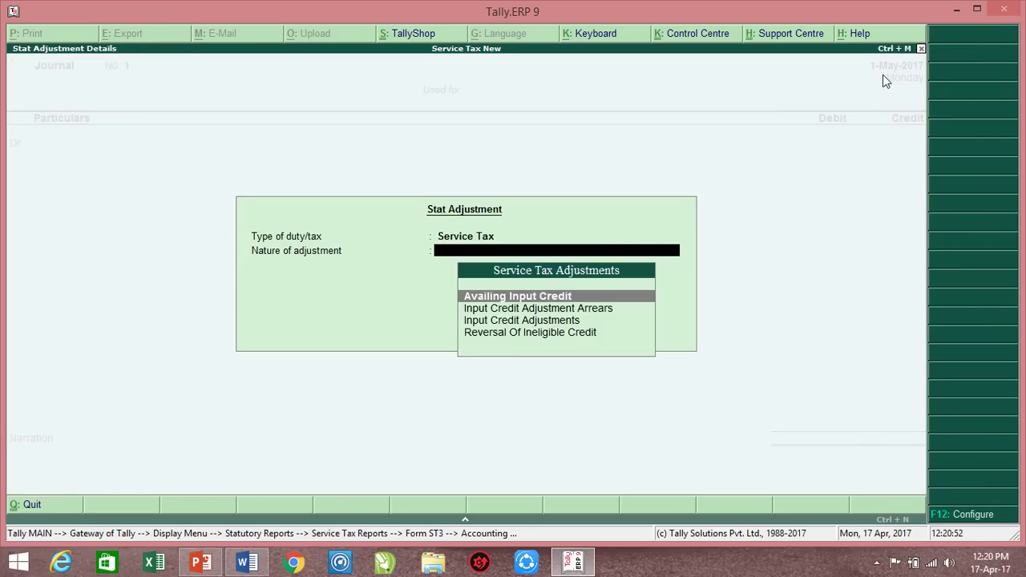
key("Down")
key("Down")
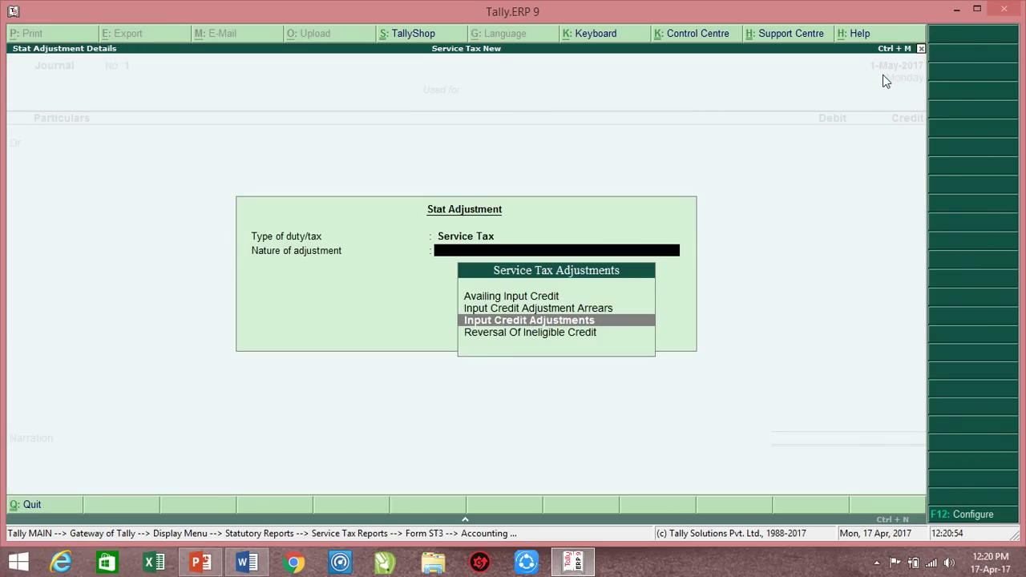
key("Return")
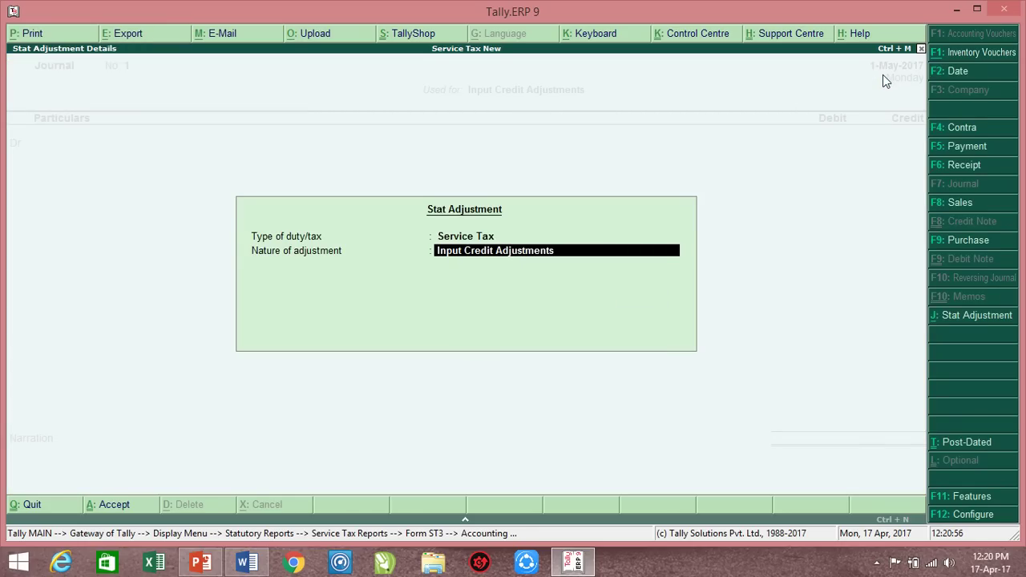
key("Return")
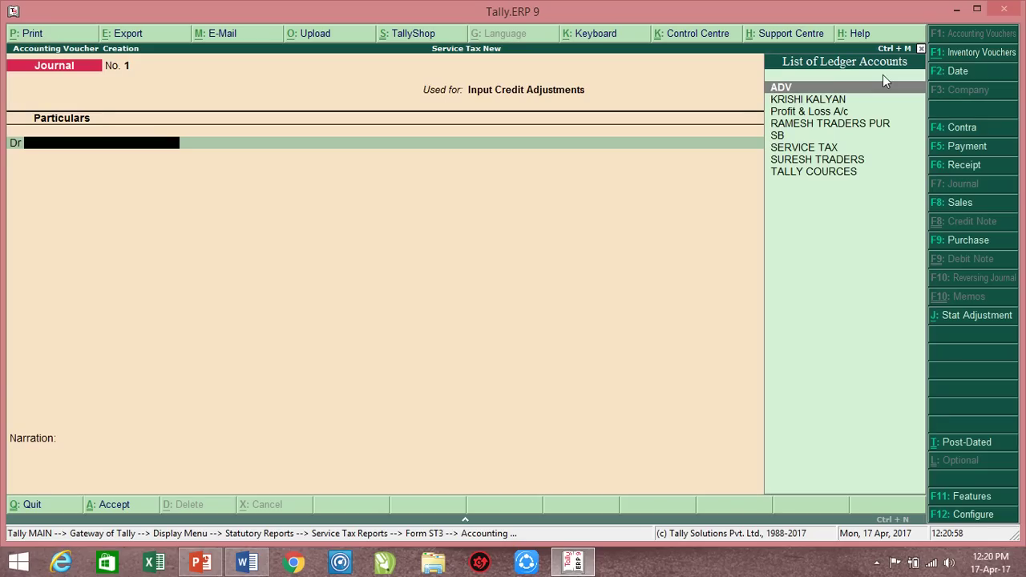
- Debit the SERVICE TAX ledger with 1,400, checking the amount against the purchase ST figure in the Word notes
key("Down")
key("Down")
key("Down")
key("Down")
key("Down")
key("Return")
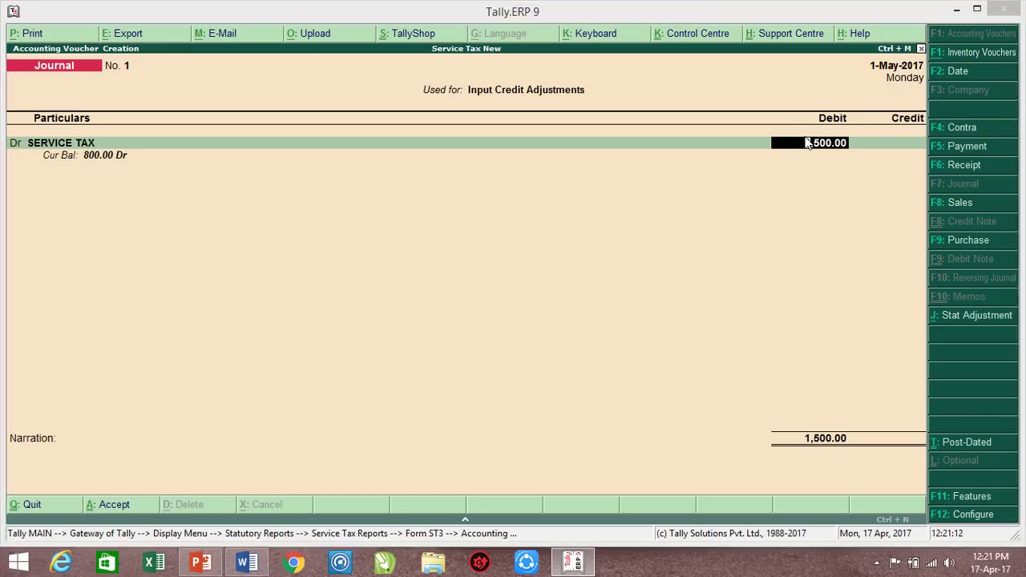
key("alt+Tab")
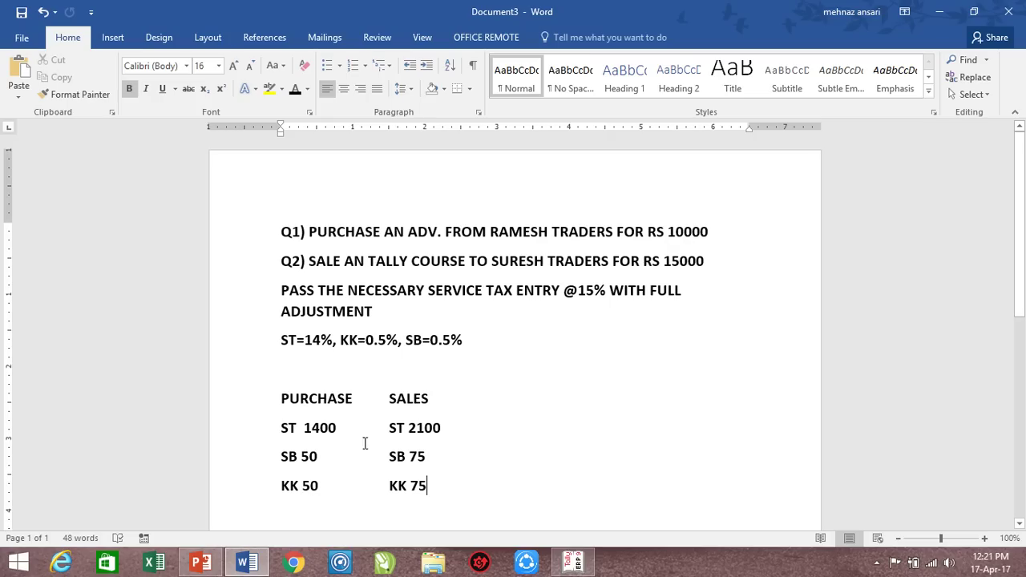
key("alt+Tab")
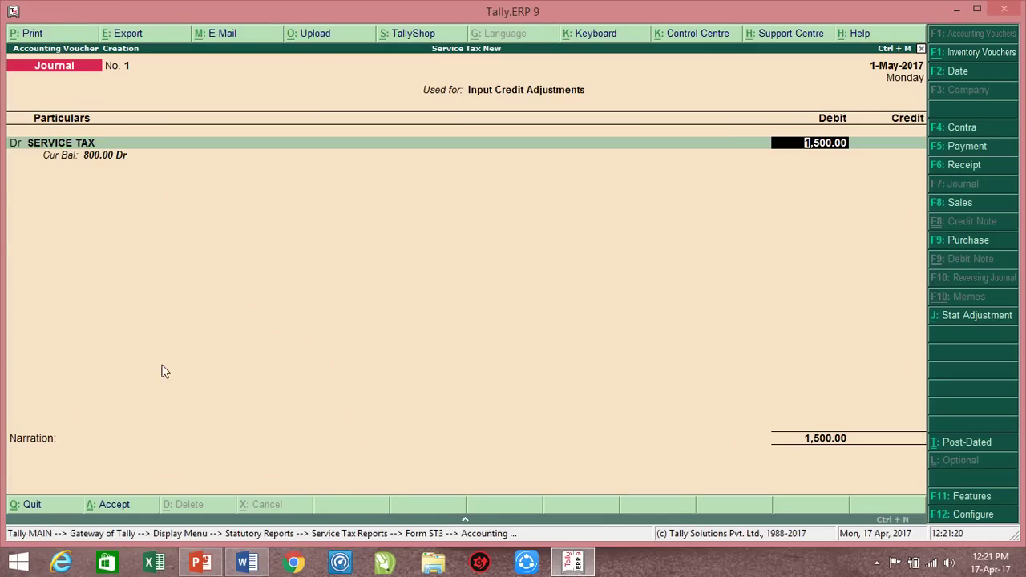
key("alt+Tab")
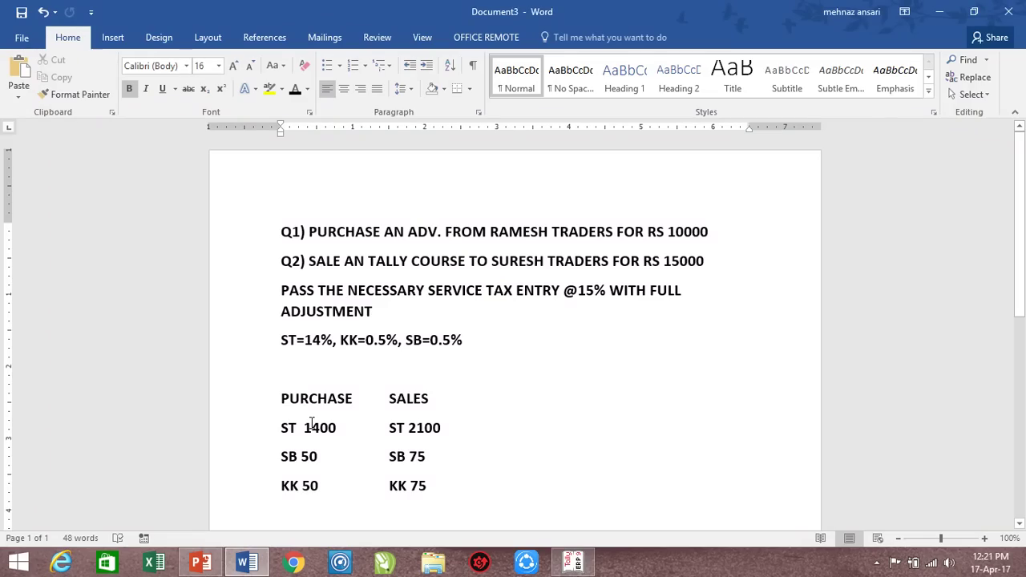
key("alt+Tab")
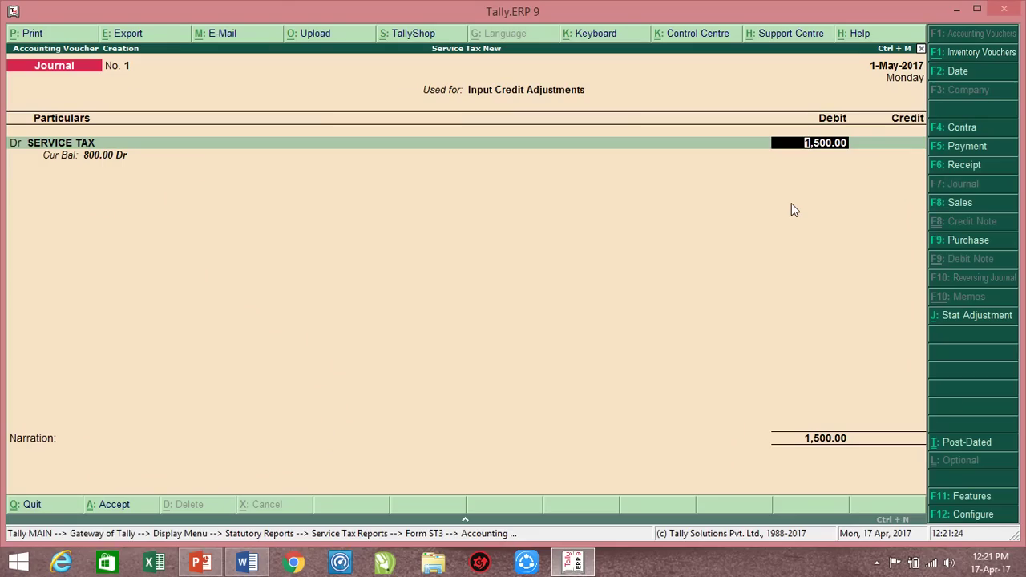
type("1400")
key("Return")
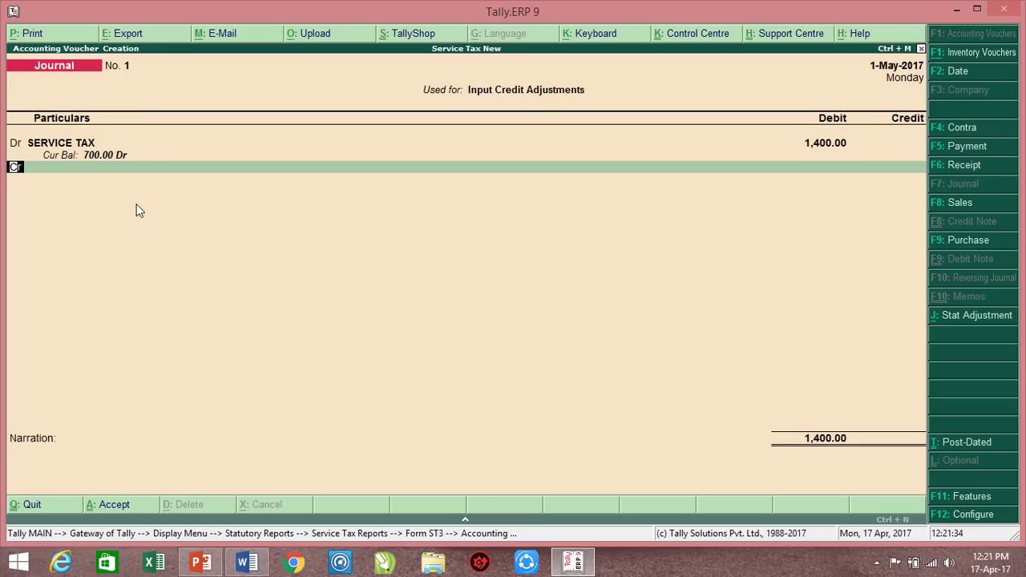
- Add a second debit line for KRISHI KALYAN with 50, checking the amount against the Word notes
type("dr")
key("Return")
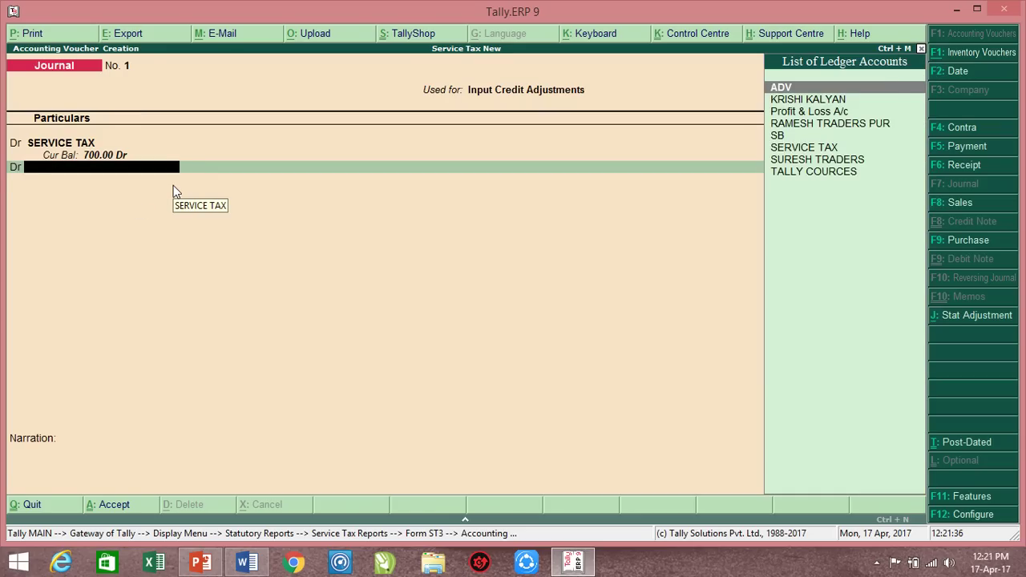
type("K")
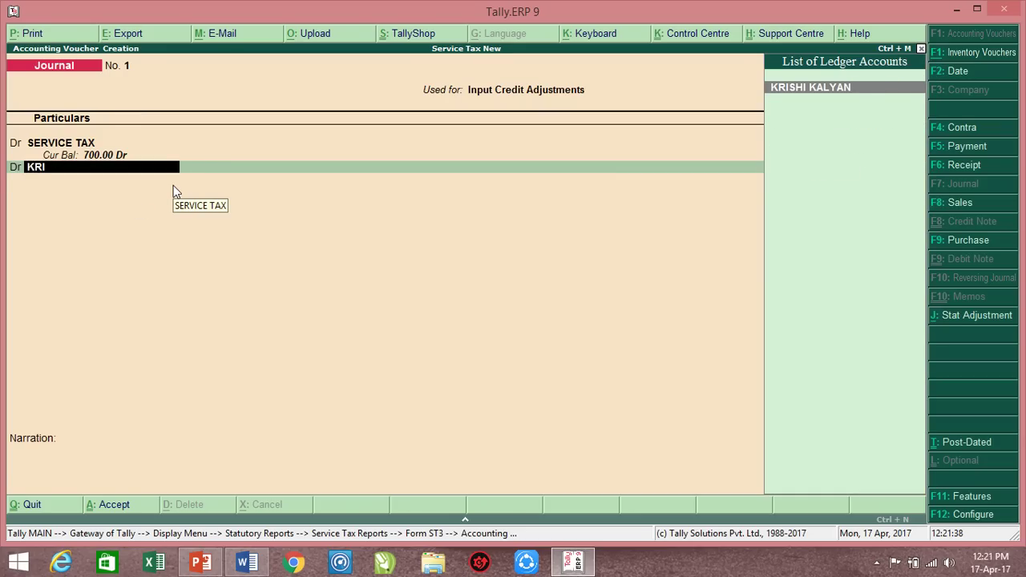
type("RI")
key("Return")
key("alt+Tab")
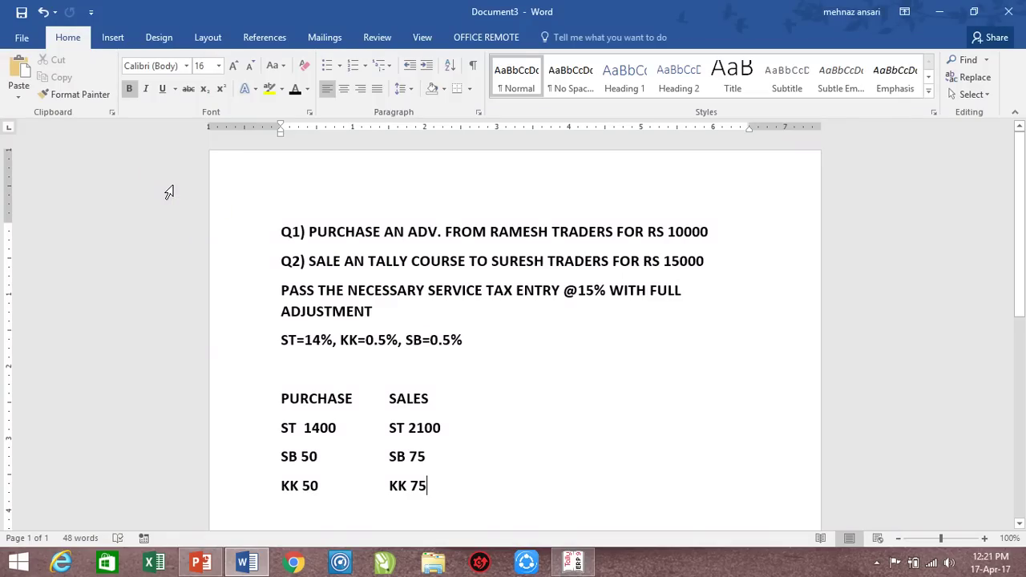
key("alt+Tab")
key("Return")
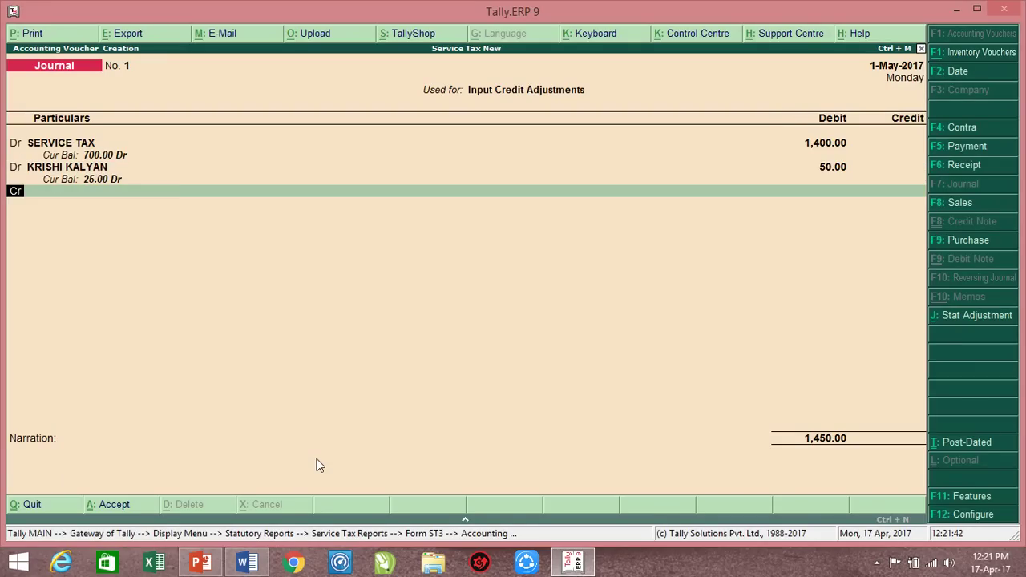
- Credit SERVICE TAX with 1,400 and KRISHI KALYAN with 50 in the journal voucher
key("c")
key("Return")
type("SE")
key("Return")
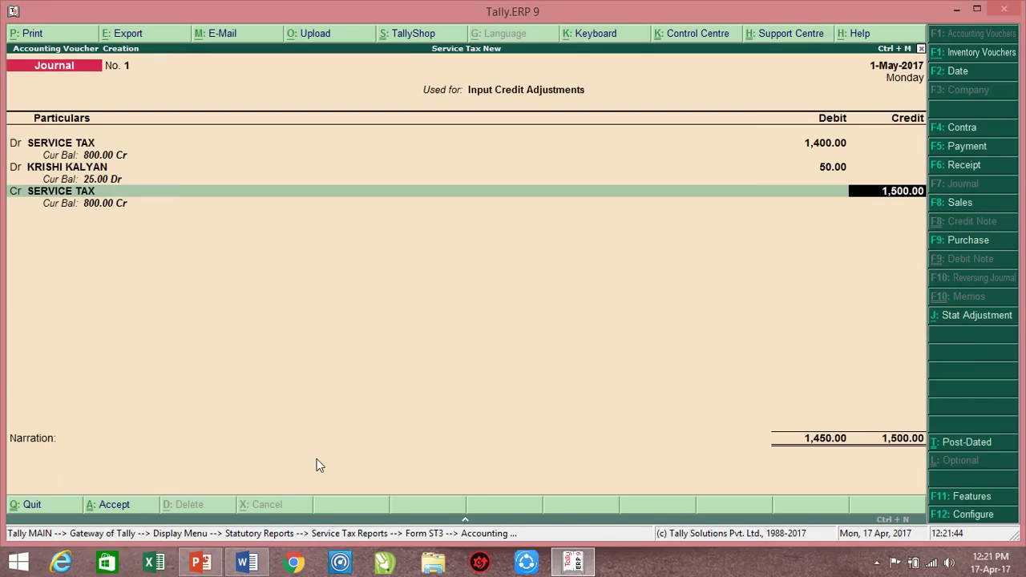
type("1400")
key("Return")
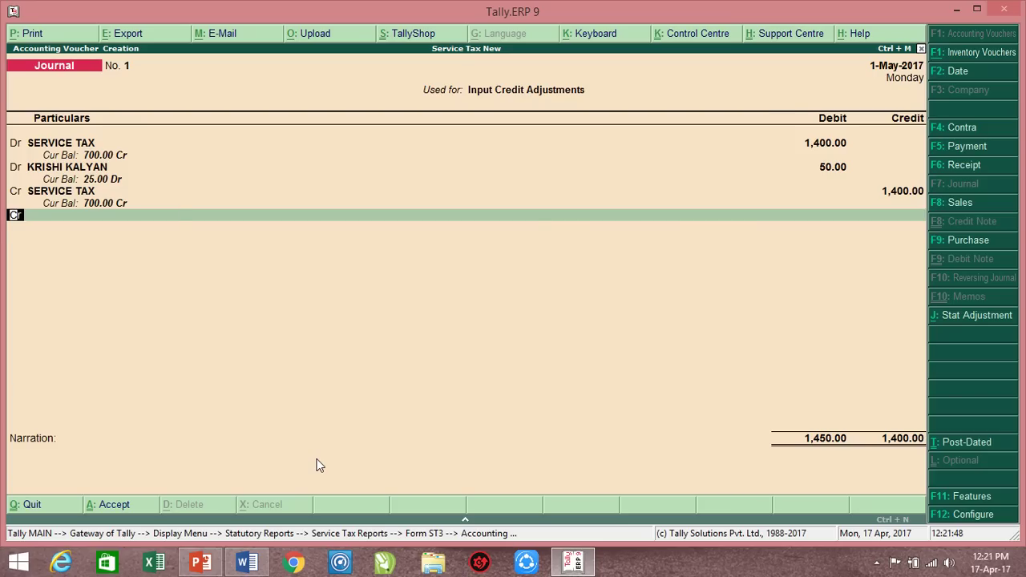
key("Return")
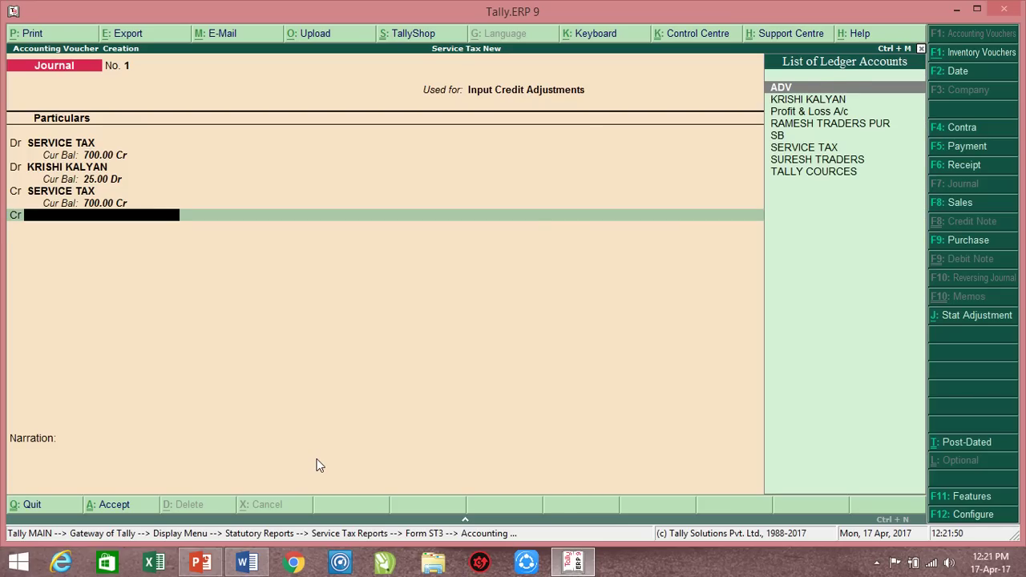
type("KRI")
key("Return")
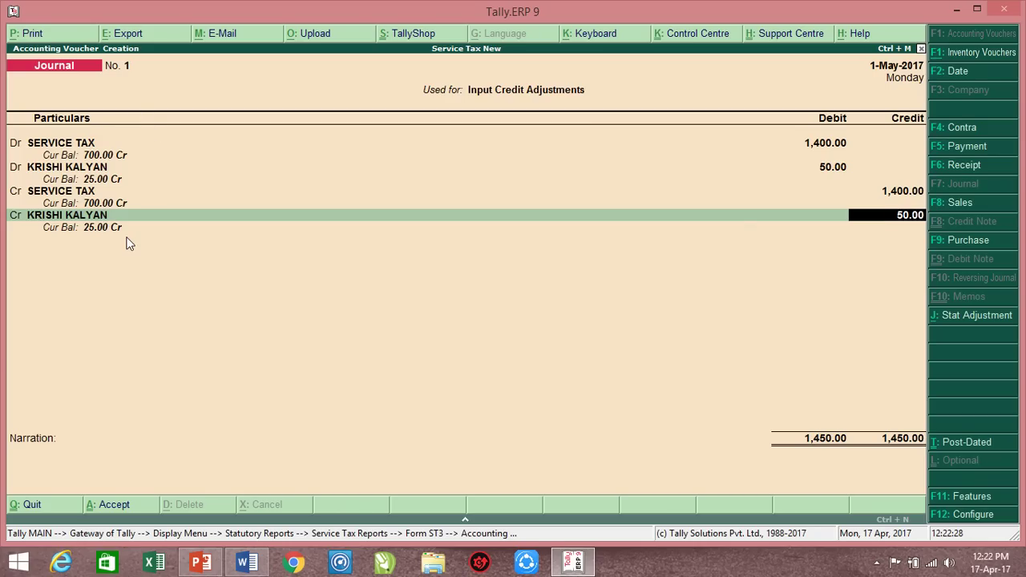
- Switch to the Word notes and write 700 beside the sales ST figure and 25 beside the sales KK figure
key("alt+Tab")
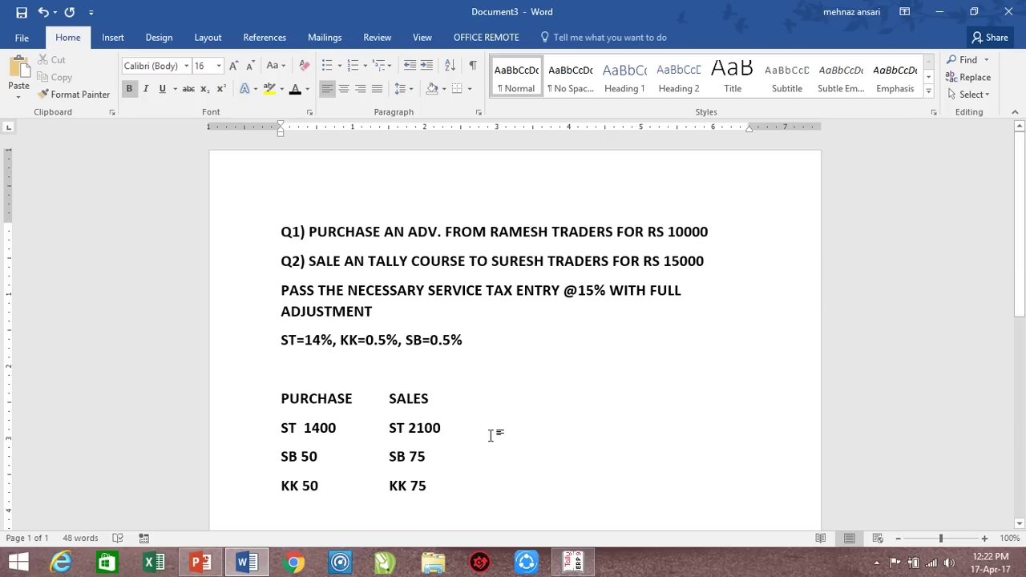
key("ctrl+Left")
key("ctrl+Left")
key("ctrl+Left")
key("Right")
key("Right")
key("Right")
left_click(502, 425)
type("7000")
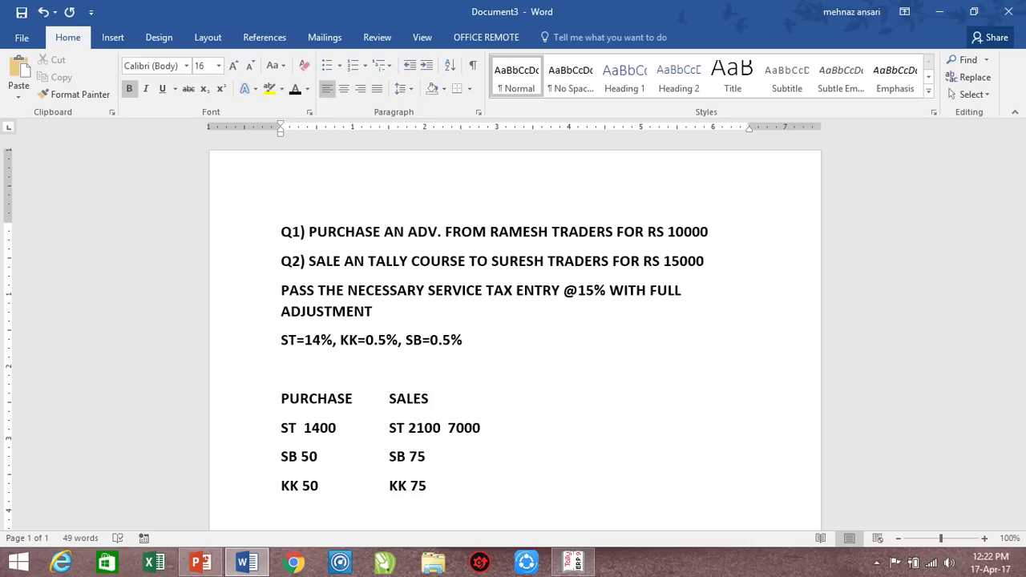
key("BackSpace")
left_click(426, 456)
type("25")
- Run the spelling and grammar check, ignore the extra-space suggestion once, and close the completed check
key("F7")
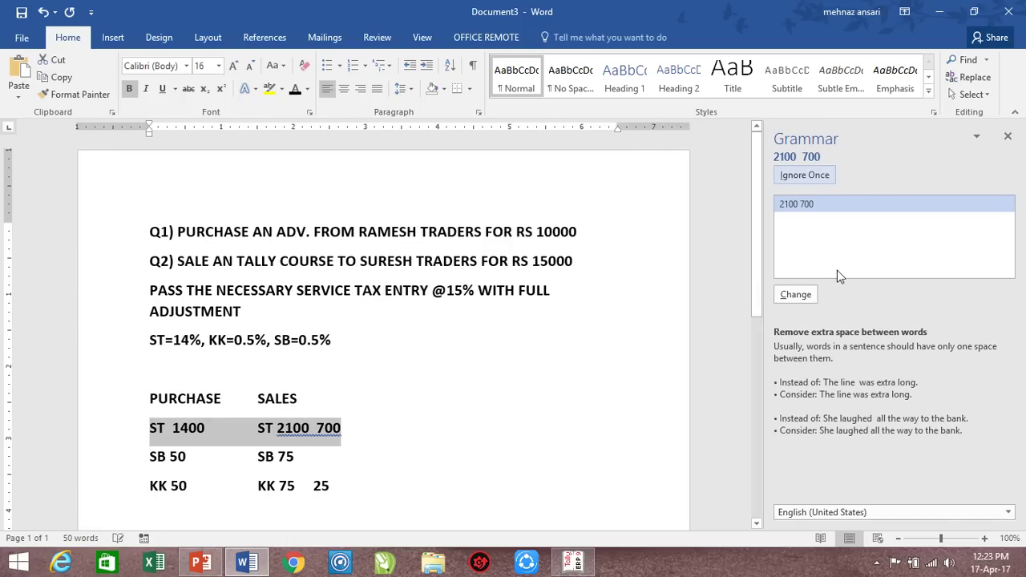
left_click(789, 176)
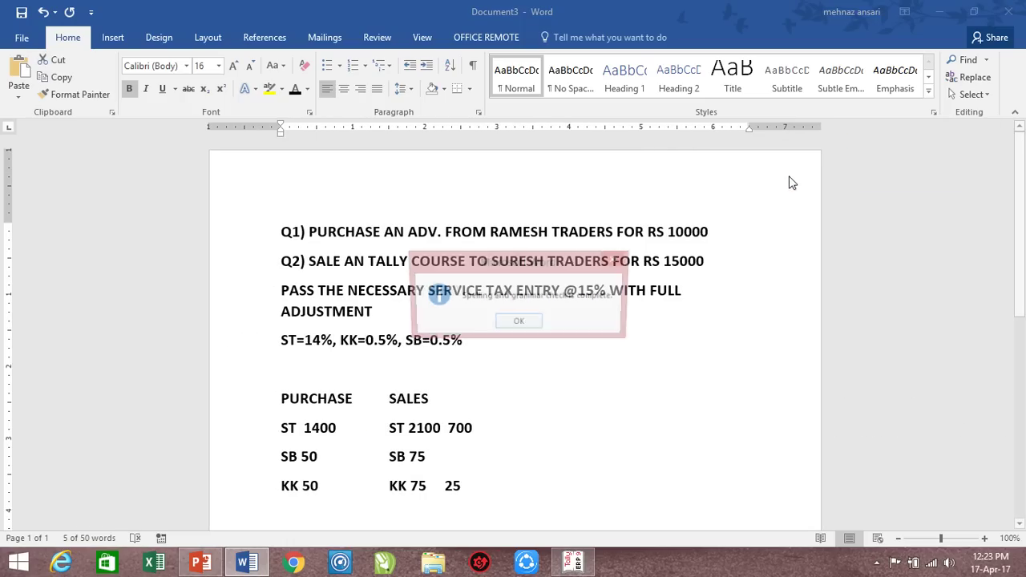
left_click(530, 323)
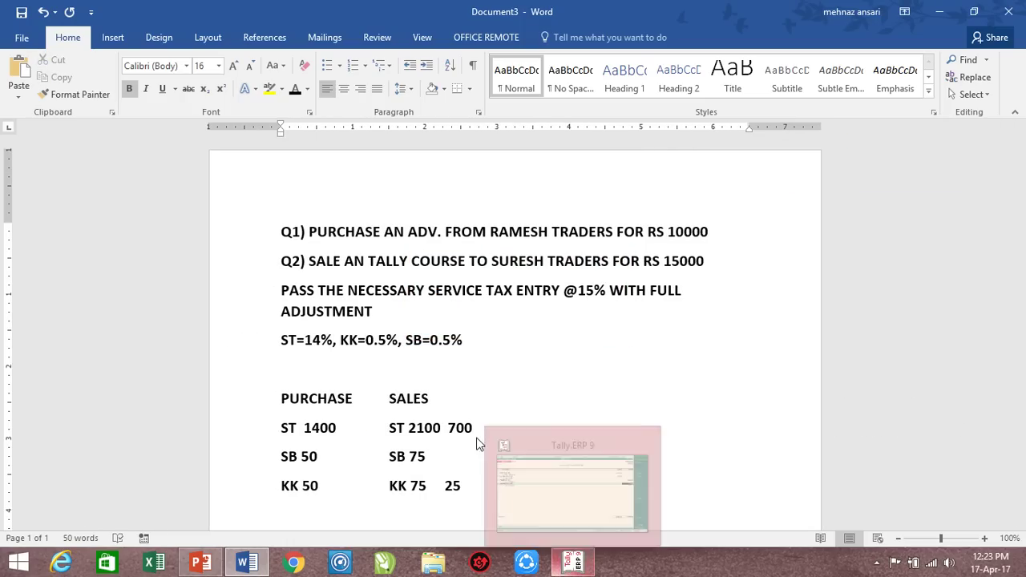
- Return to Tally.ERP 9 and accept the input credit adjustment journal with its narration left blank
key("alt+Tab")
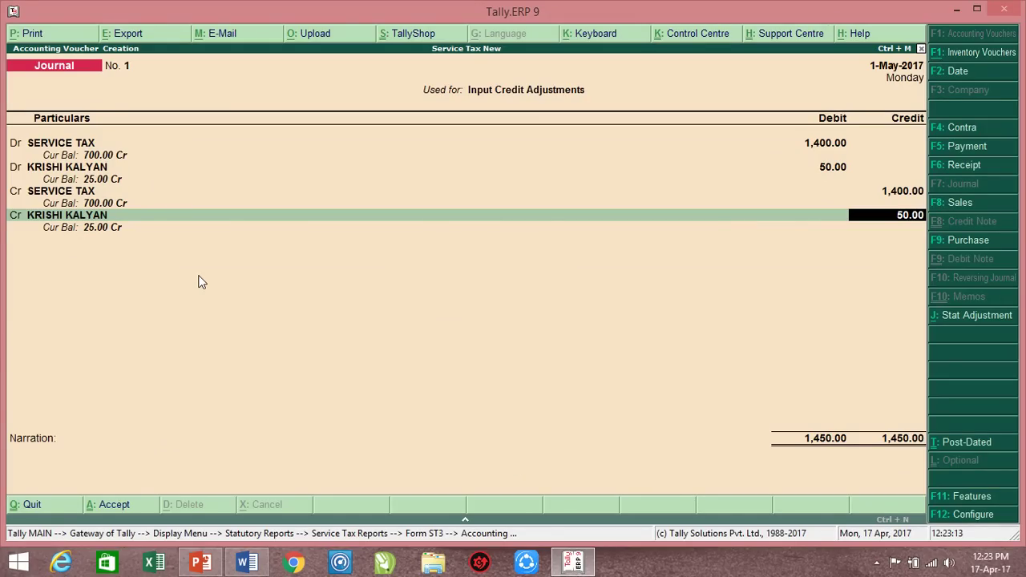
key("Return")
key("Return")
key("Return")
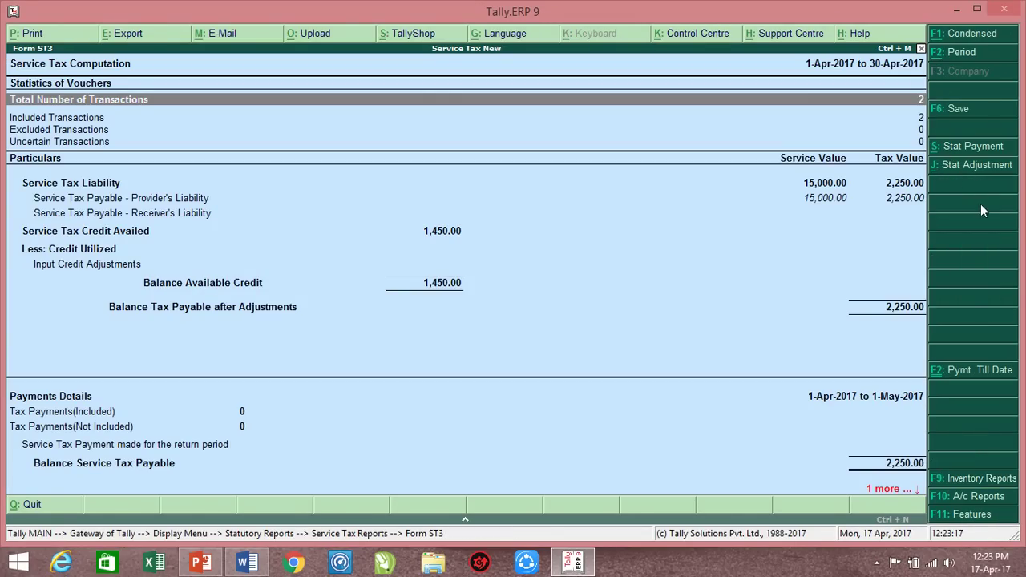
- Start a Regular Service Tax statutory payment for 1-Apr-2017 to 1-May-2017 and date the payment voucher 1-May-2017
left_click(989, 154)
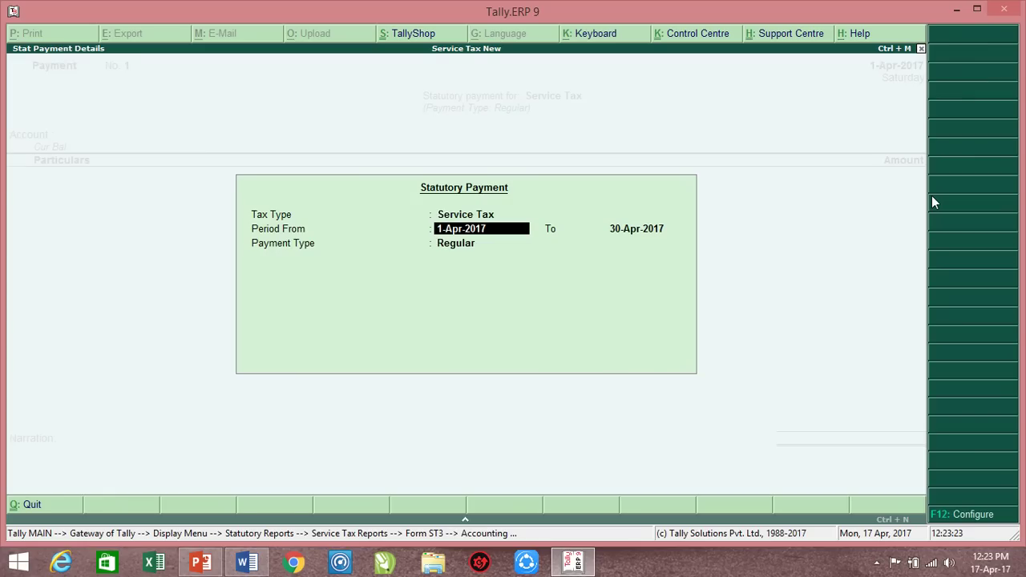
key("Return")
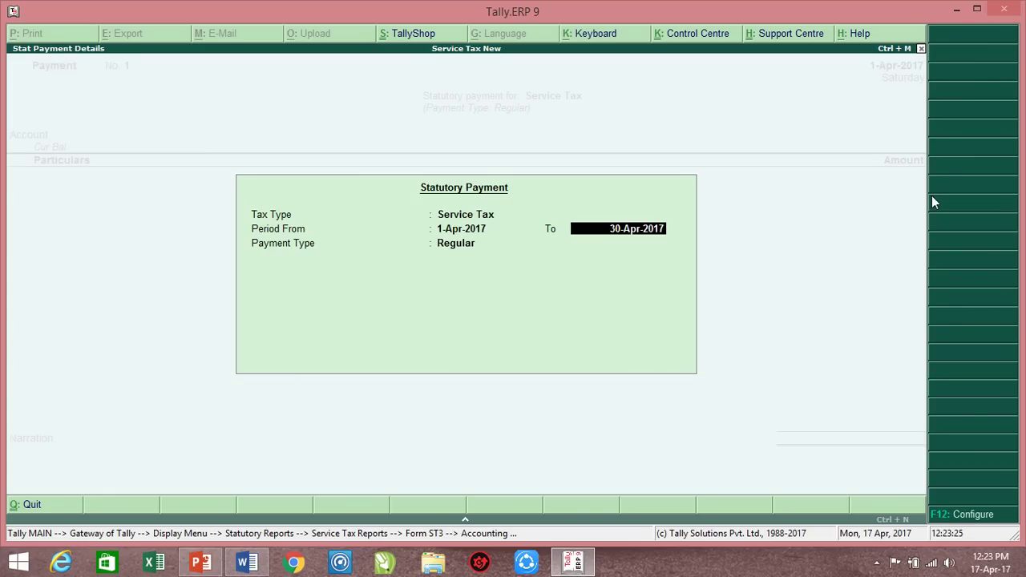
type("1-5")
key("Return")
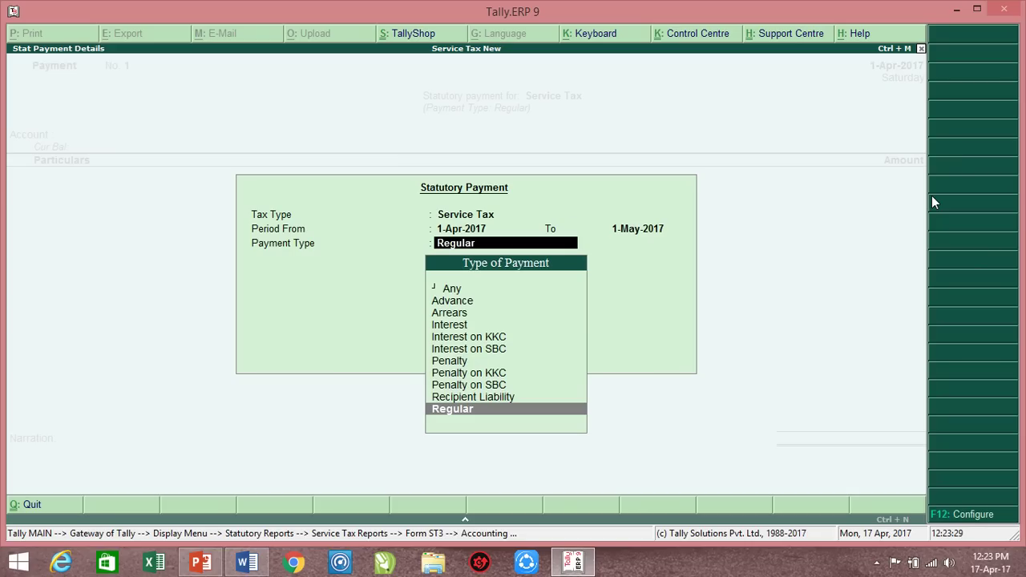
key("Return")
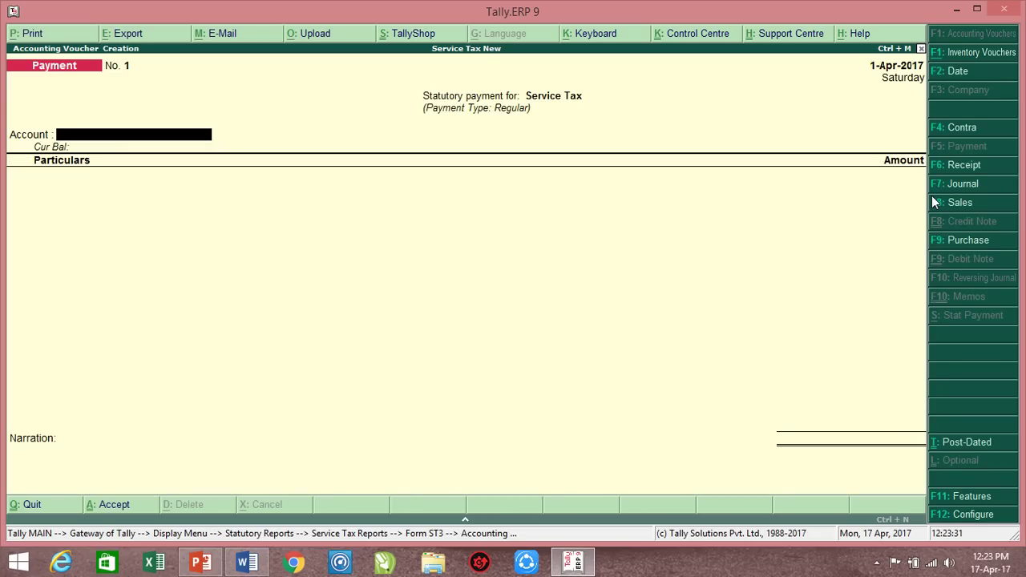
key("F2")
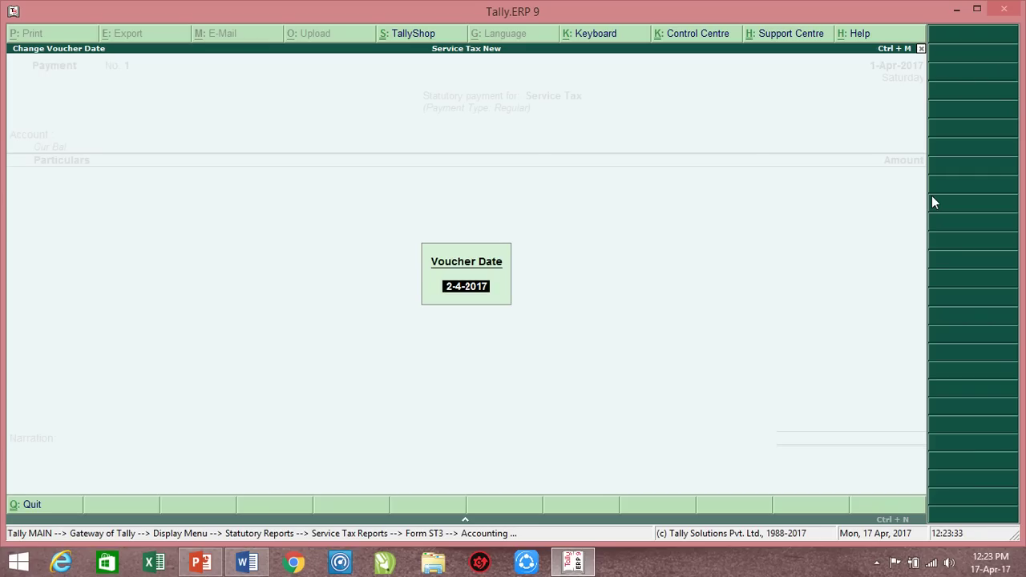
type("1-5")
key("Return")
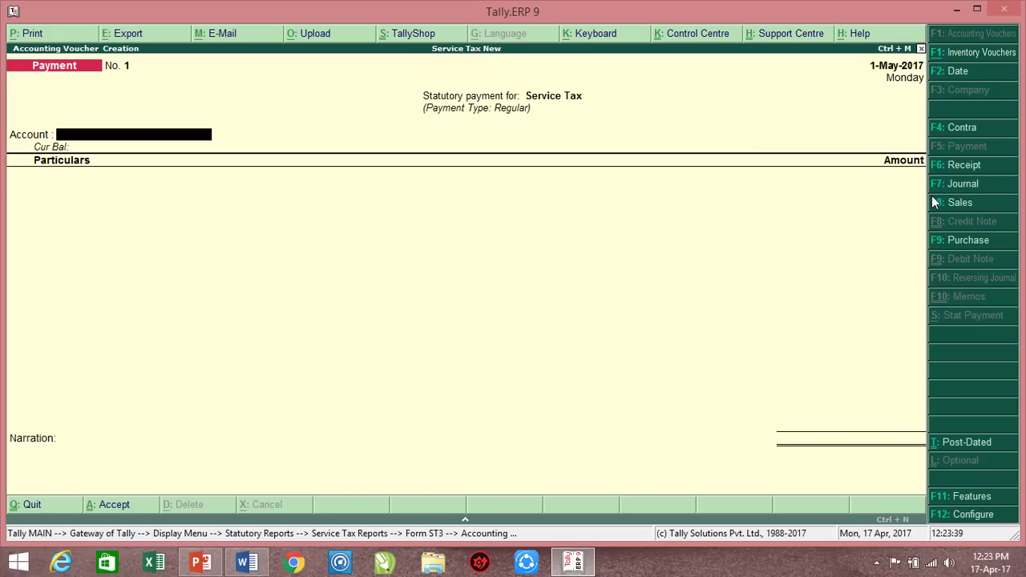
- Create the ledger BANK OF INDIA under Bank Accounts and use it as the payment voucher's account
key("alt+c")
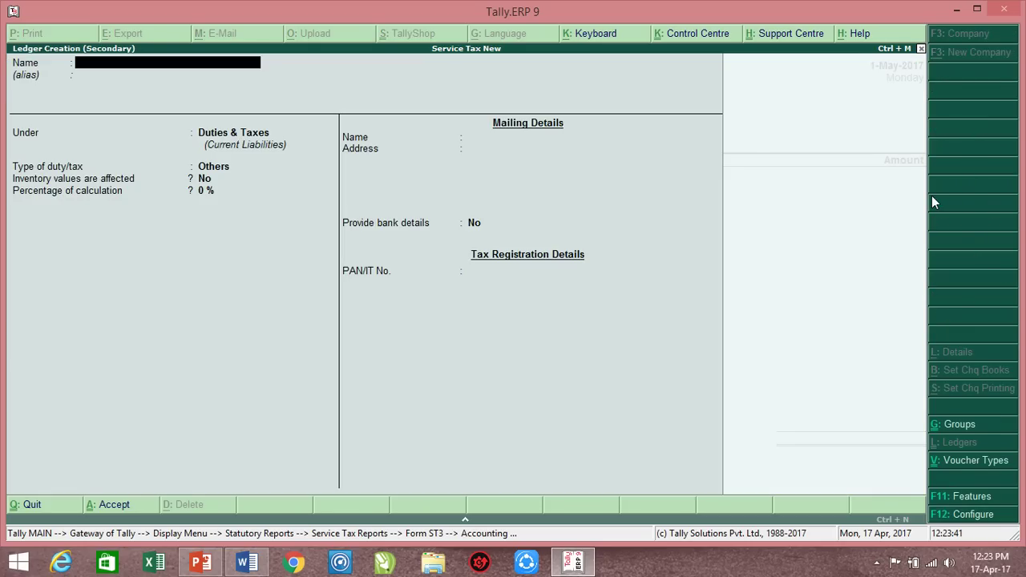
type("BANK OF")
type(" INI")
type("DIA")
key("Return")
type("BAN")
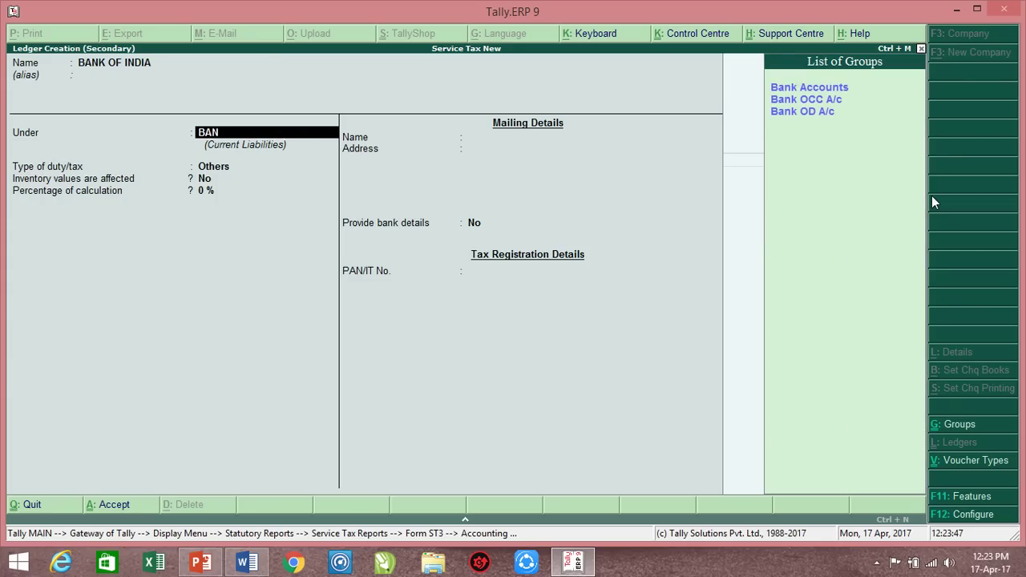
key("Return")
key("ctrl+a")
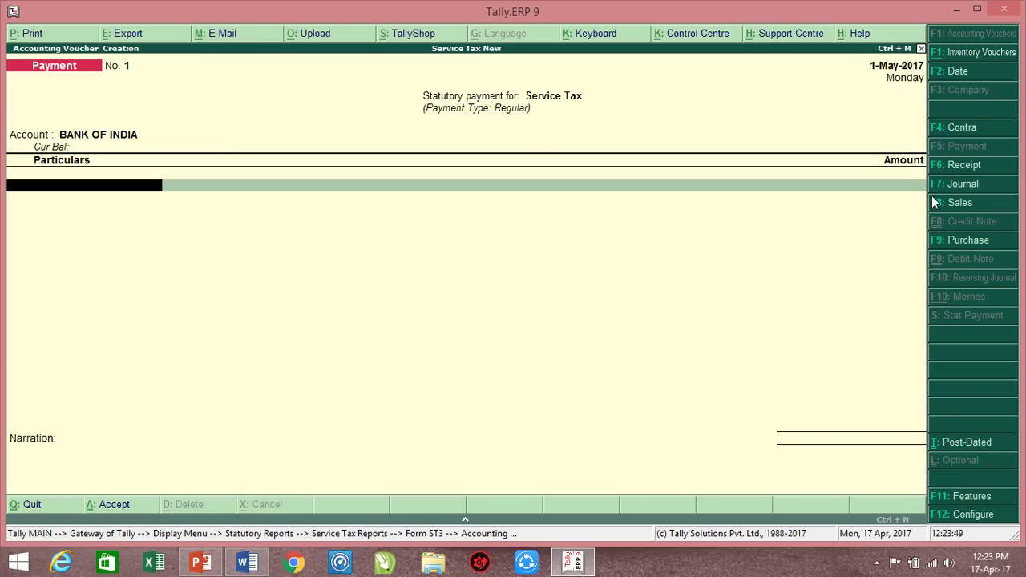
- Add SERVICE TAX at 700 and KRISHI KALYAN at 25 to the payment voucher
type("SE")
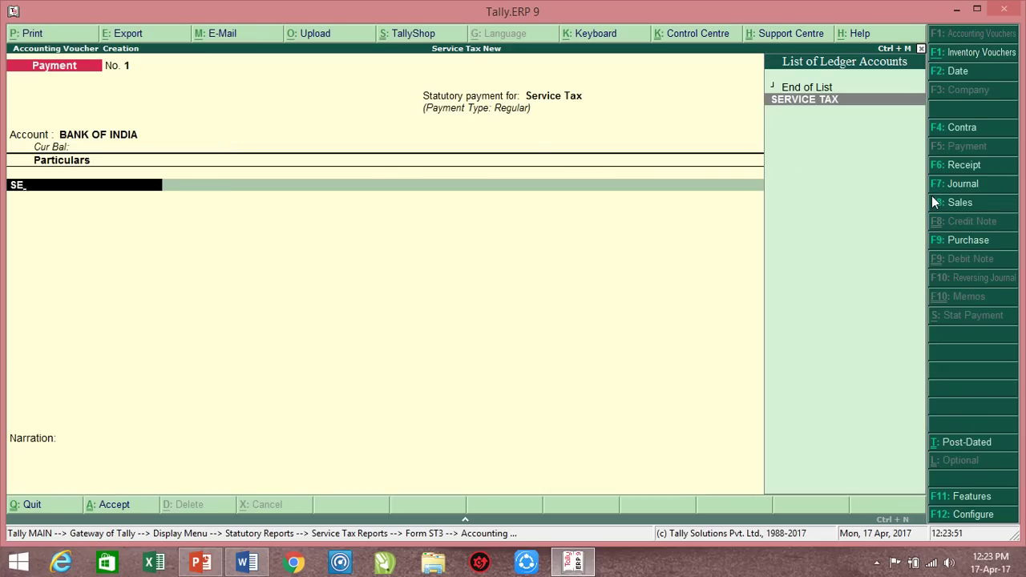
key("Return")
type("7")
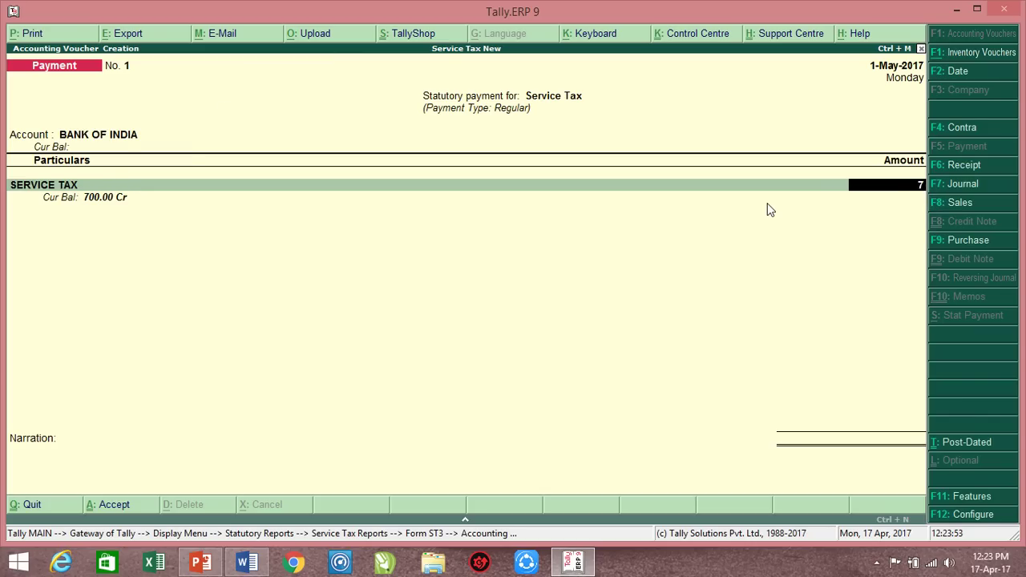
type("00")
key("Return")
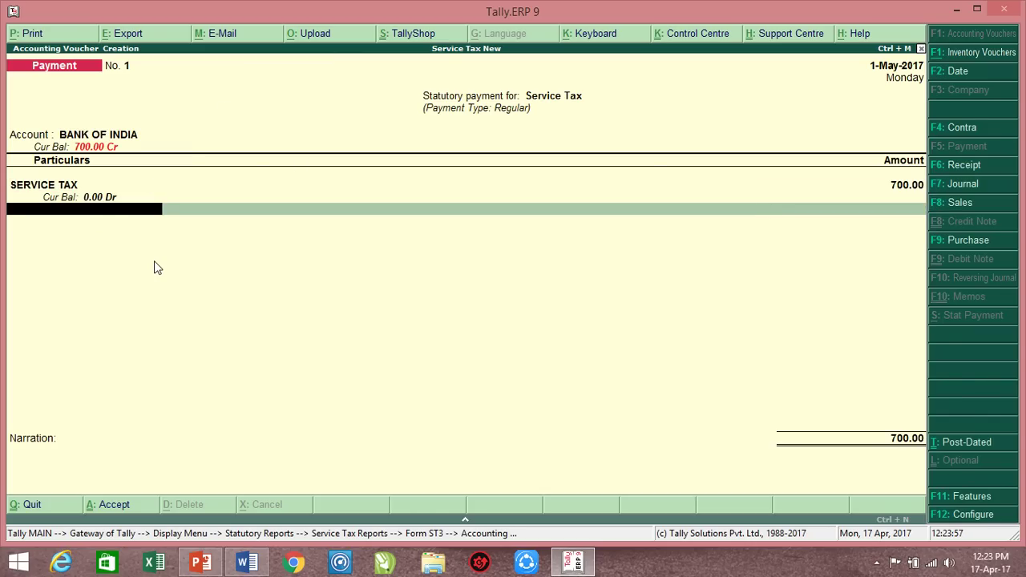
type("KRI")
key("Return")
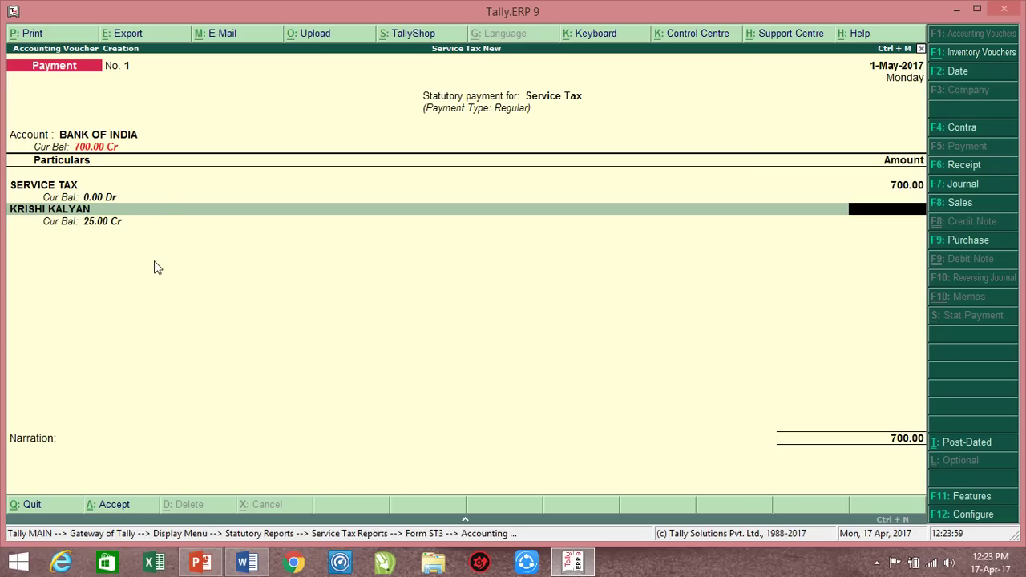
type("25")
key("Return")
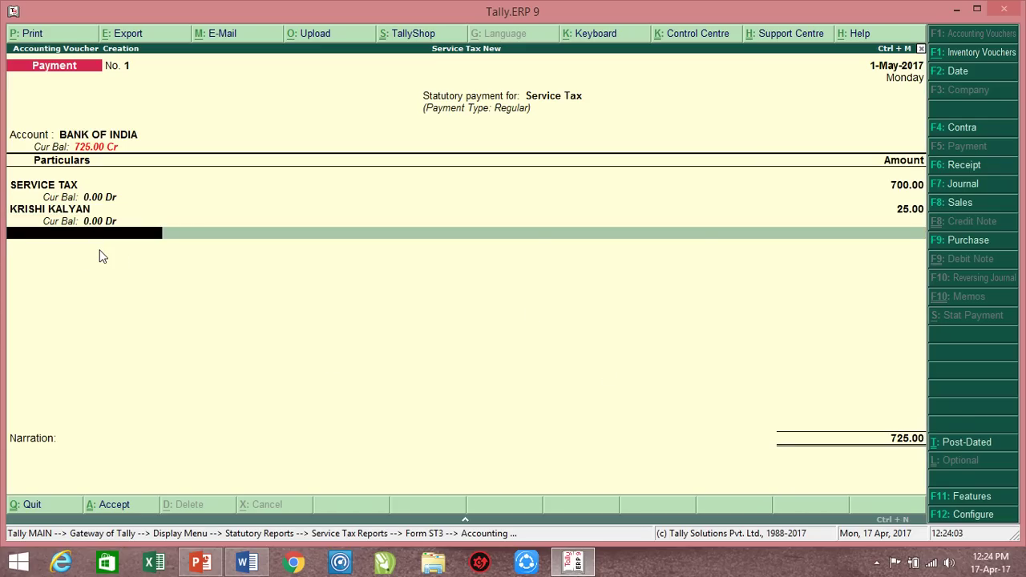
- Keep the default Cheque bank allocation and accept the payment voucher with its narration left blank
key("Return")
key("Return")
key("Return")
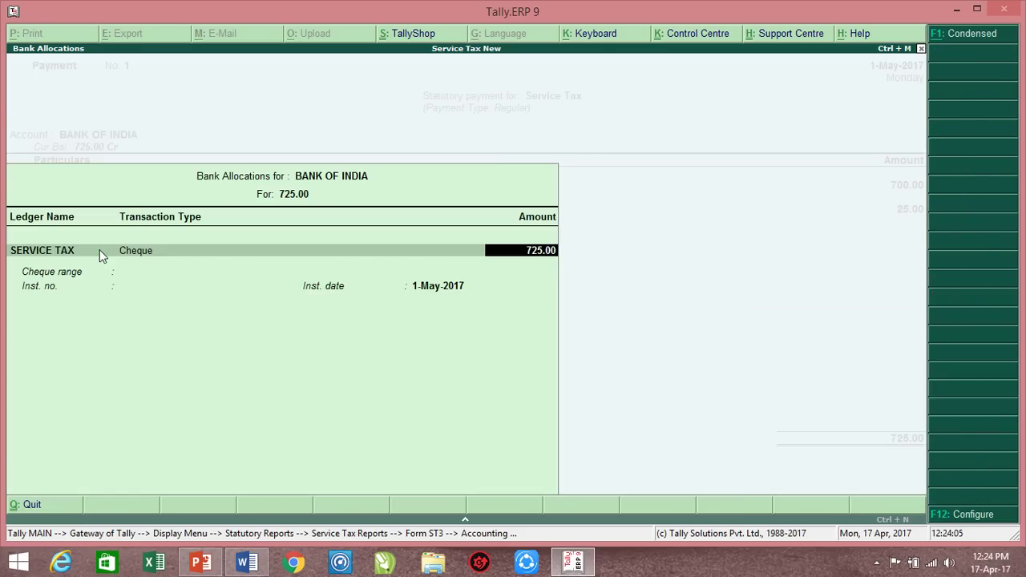
key("Return")
key("Return")
key("Return")
key("Return")
key("Return")
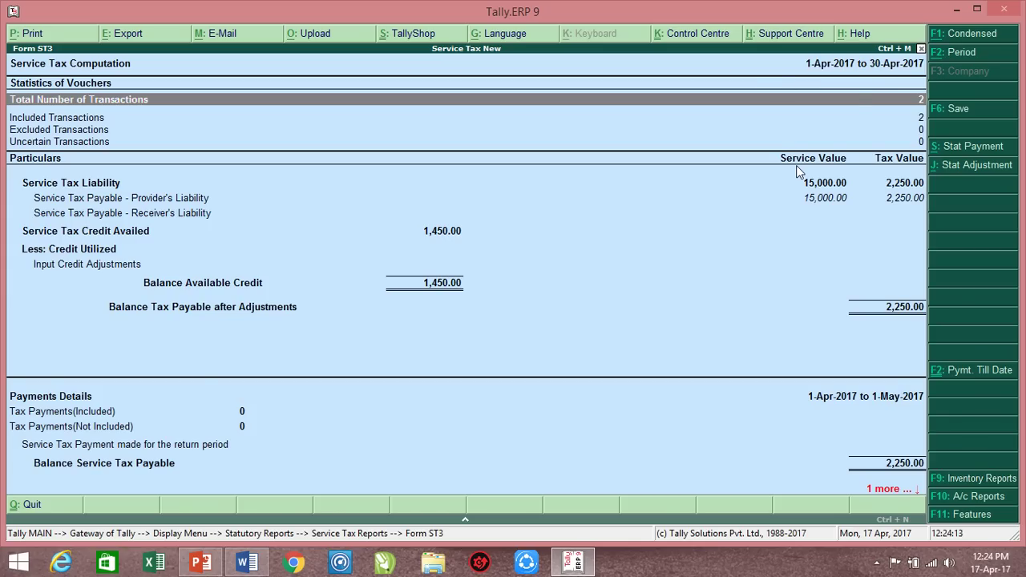
- Change the Form ST3 report period to 1-Apr-2017 to 1-May-2017
key("F2")
key("Return")
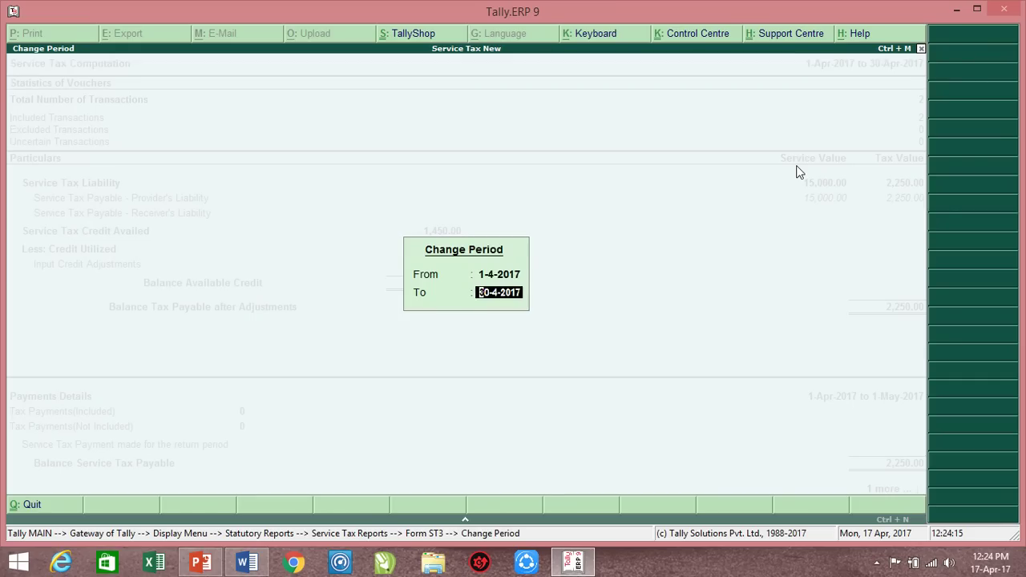
type("1-5")
key("Return")
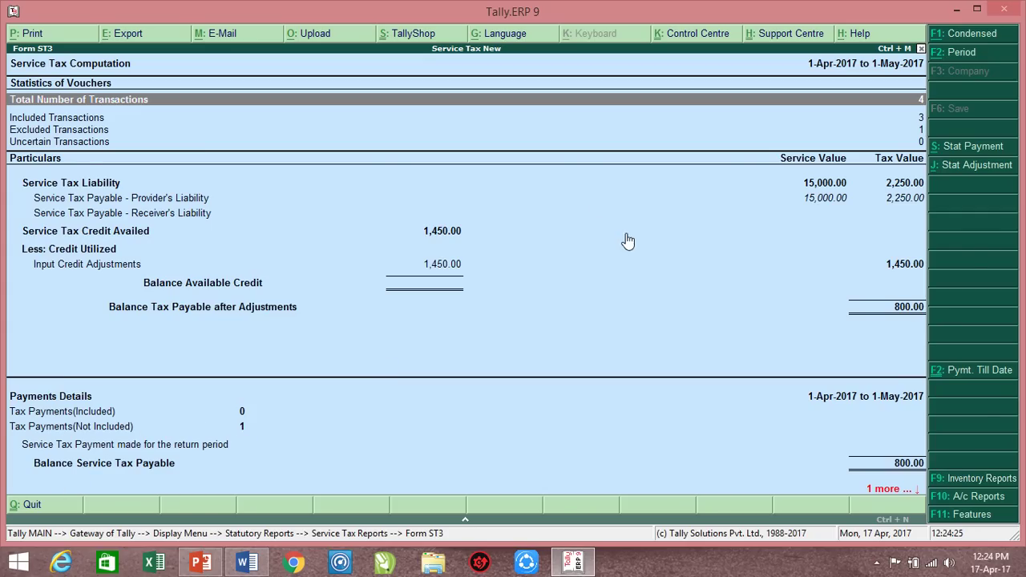
- Examine the sales voucher listed under Services Rendered during the Period in Form ST3's included transactions
left_click(70, 119)
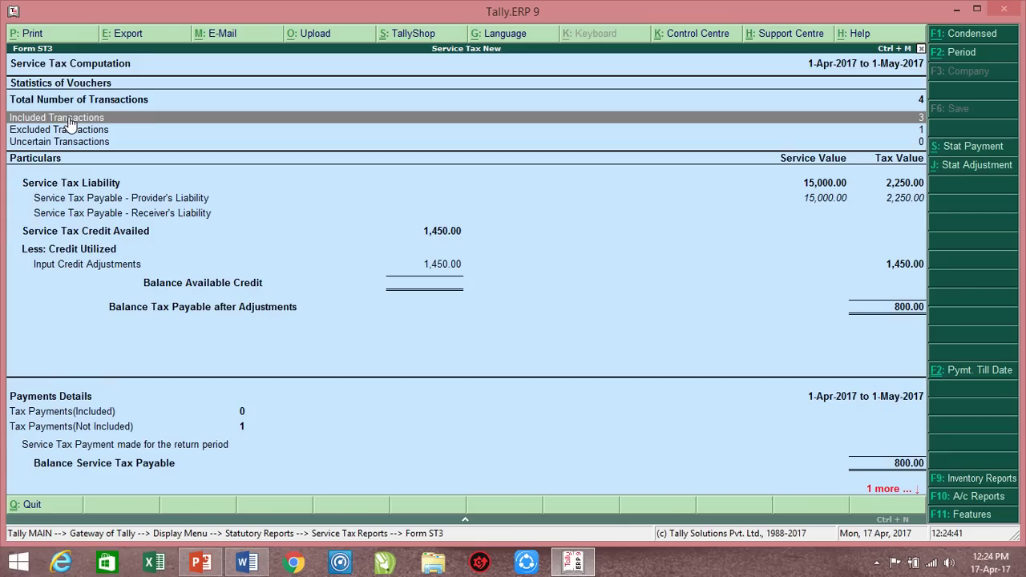
key("Return")
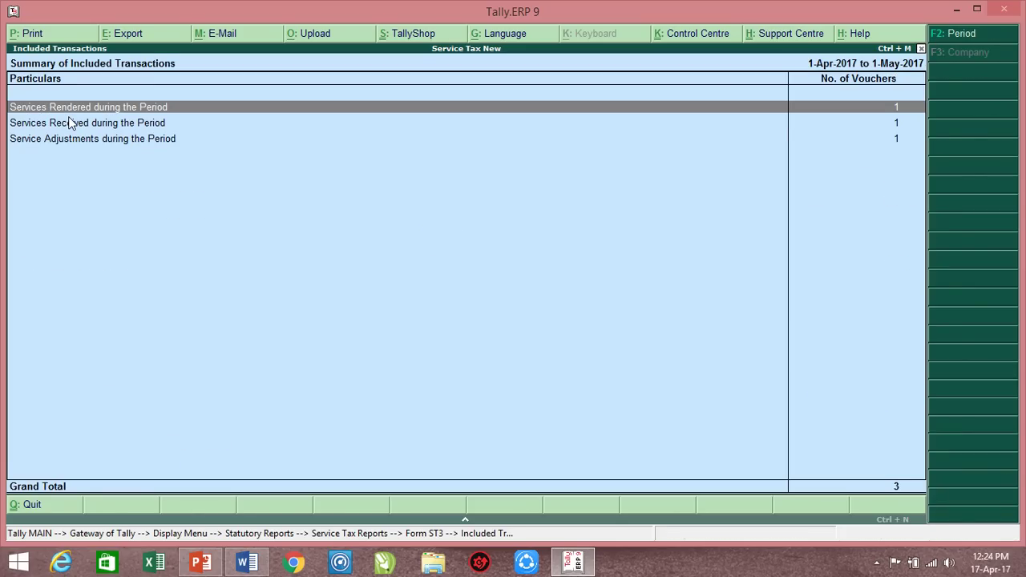
key("Down")
key("Down")
key("Up")
key("Up")
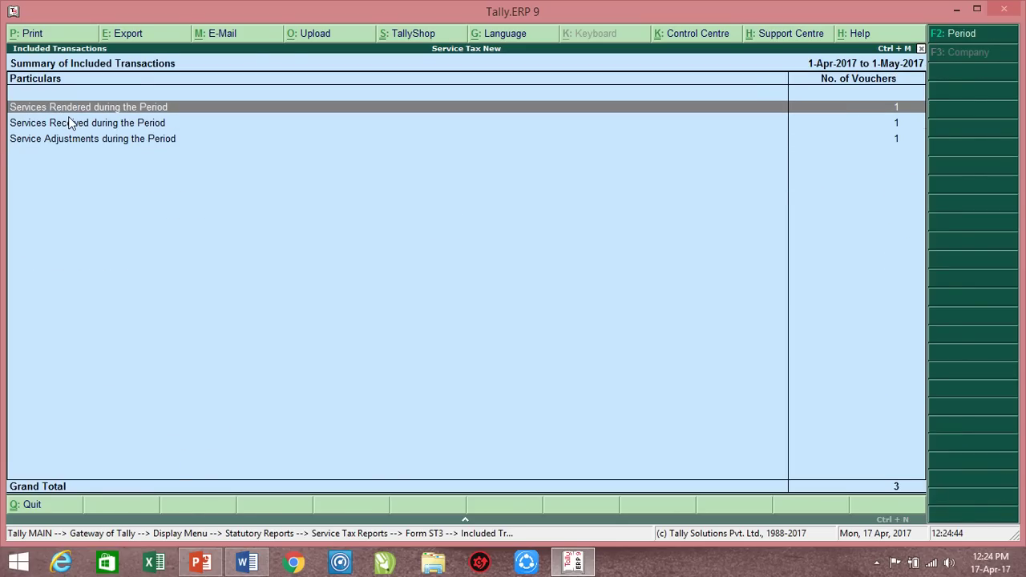
key("Return")
key("Return")
key("Escape")
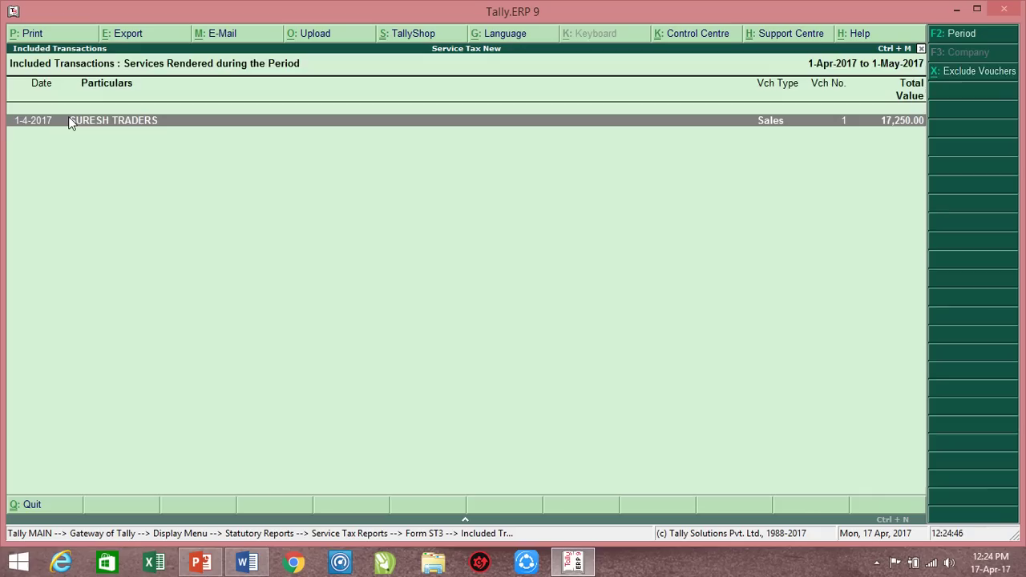
- Examine the purchase voucher listed under Services Received during the Period
key("Escape")
key("Down")
key("Return")
key("Return")
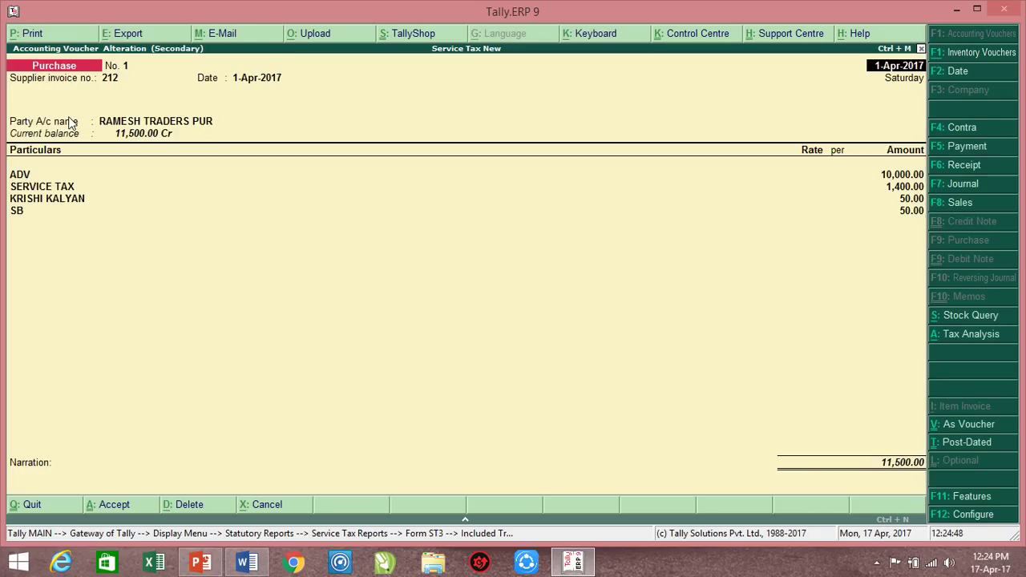
key("Escape")
key("Escape")
- Examine the journal listed under Service Adjustments during the Period and return to Form ST3
key("Down")
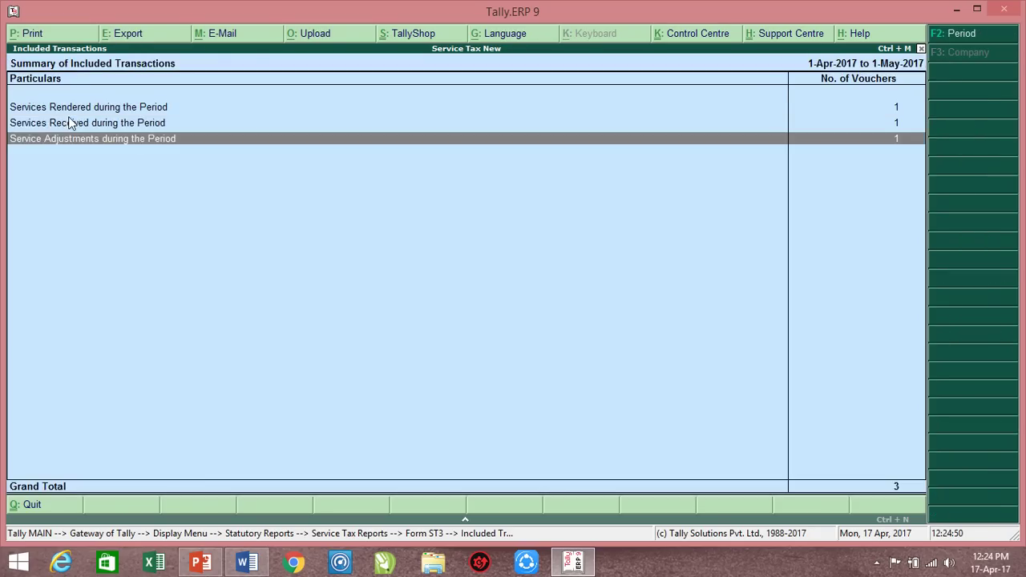
key("Return")
key("Return")
key("Escape")
key("Return")
key("Escape")
key("Escape")
- Examine the payment voucher among Form ST3's excluded transactions, then quit it without changes and return to the report
key("Down")
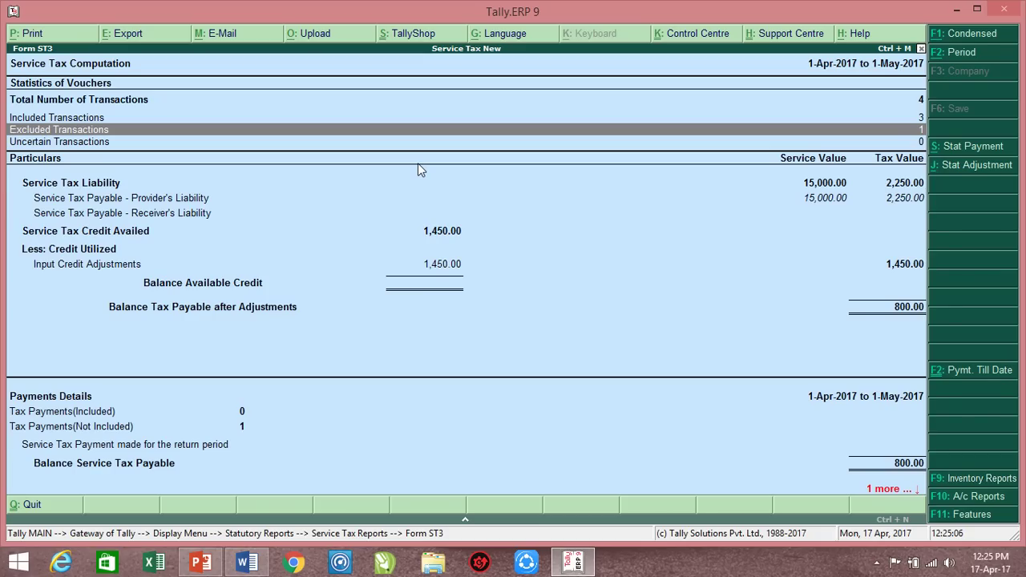
key("Return")
key("Return")
key("Return")
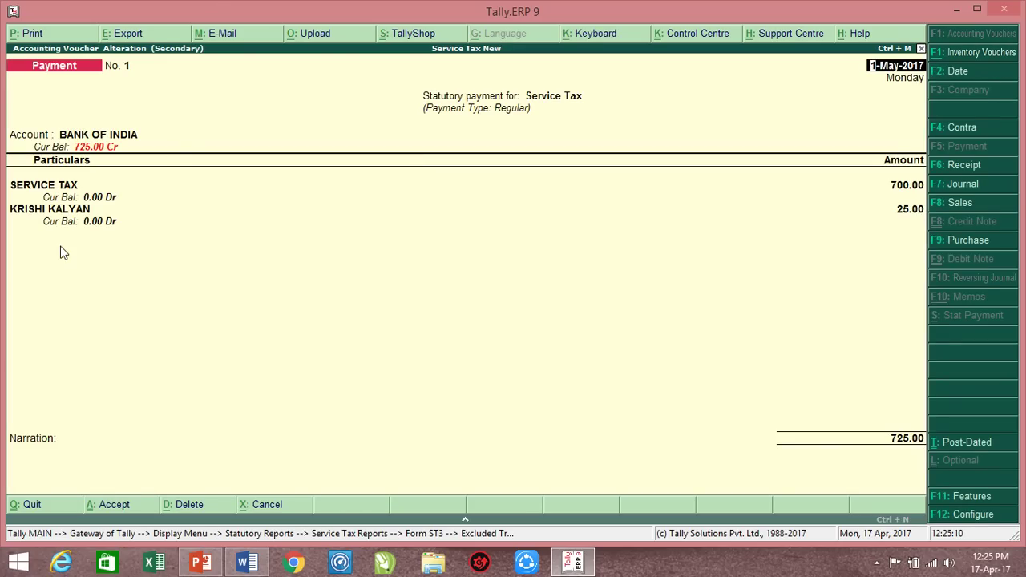
mouse_move(448, 5)
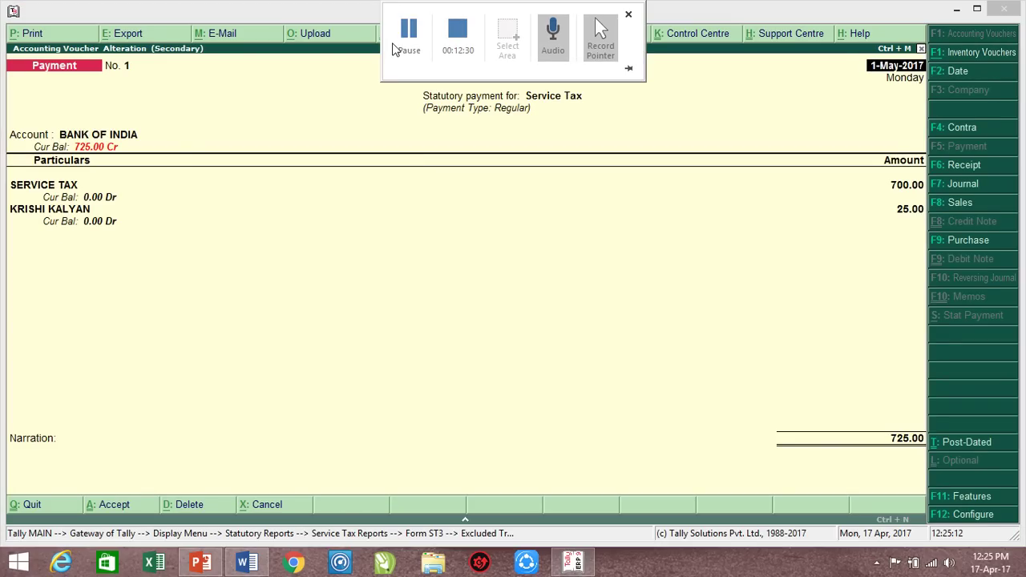
left_click(408, 41)
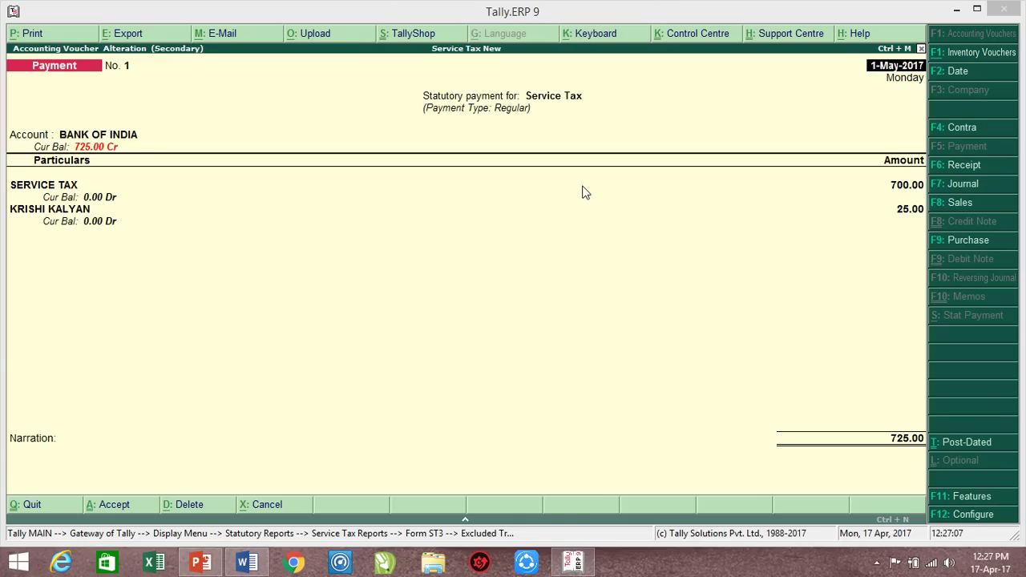
key("Escape")
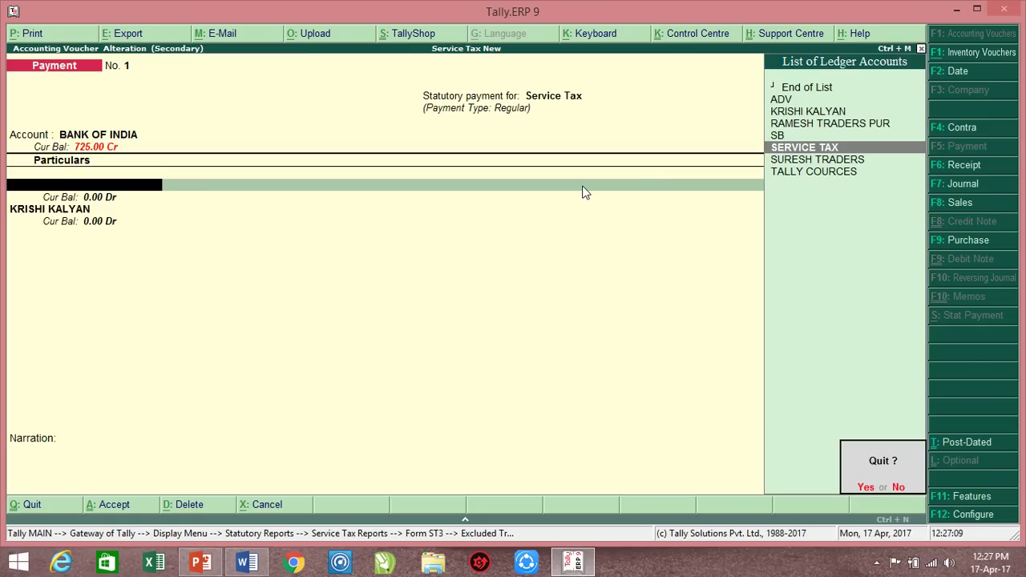
key("y")
key("Escape")
key("Escape")
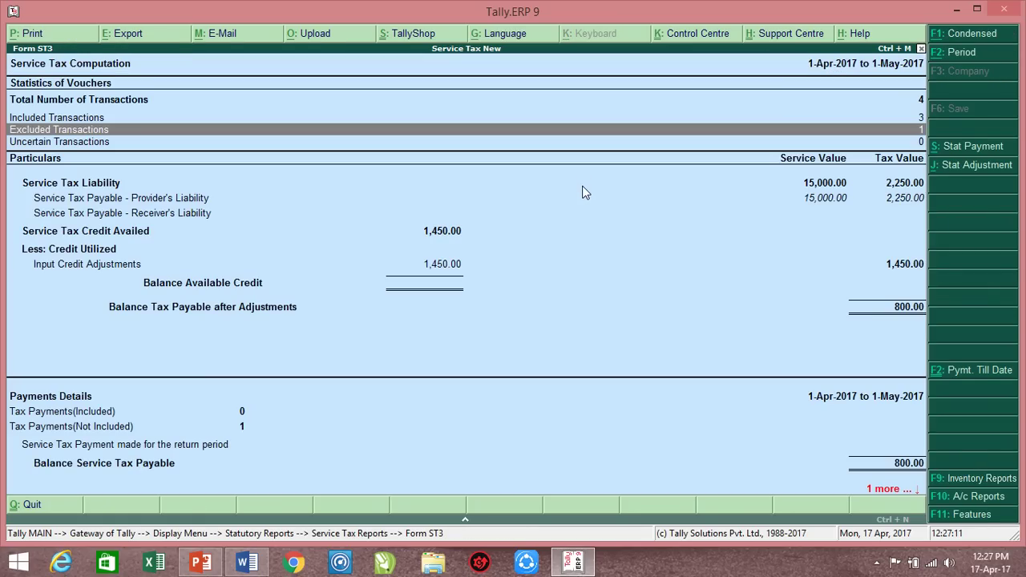
- Open the service tax payment listed under Not able to determine the Payment Details among the tax payments not included
key("Down")
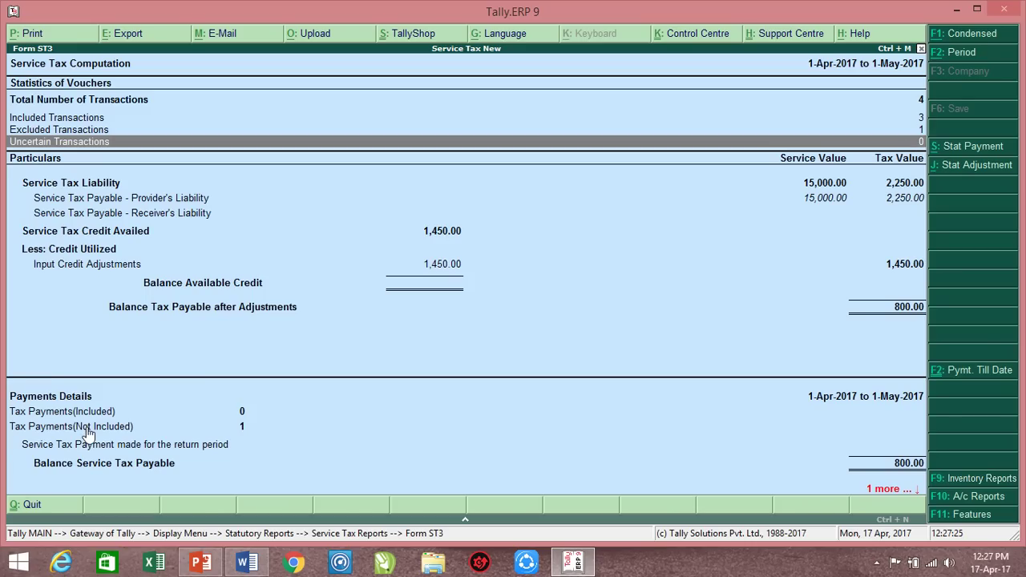
key("Down")
key("Down")
key("Down")
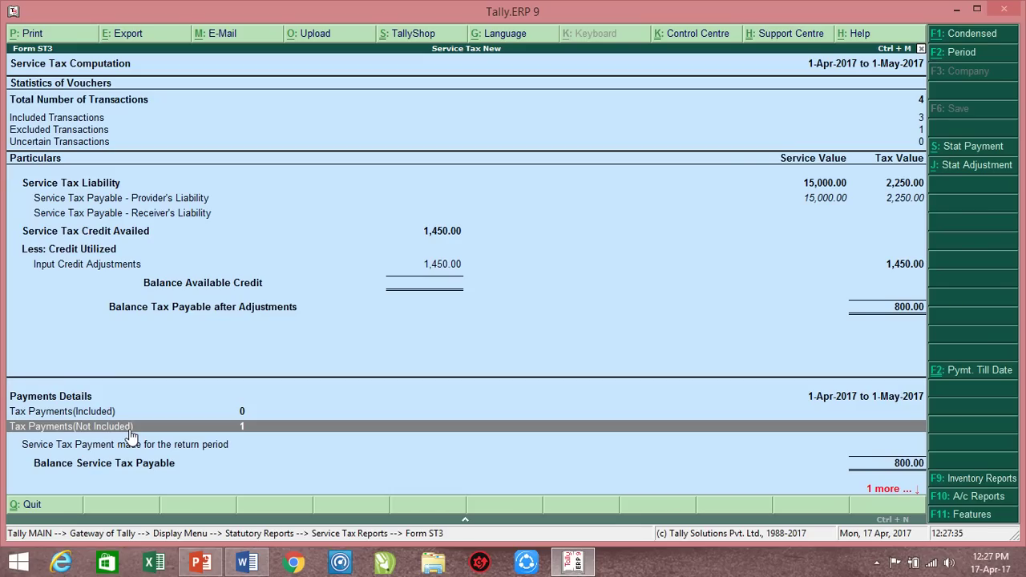
double_click(129, 427)
key("Down")
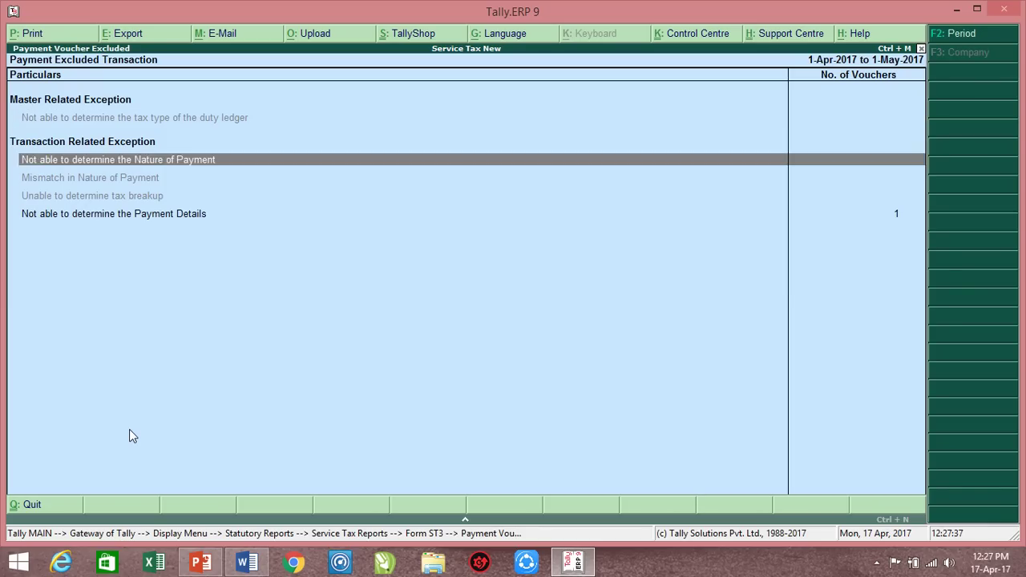
key("Down")
key("Down")
key("Down")
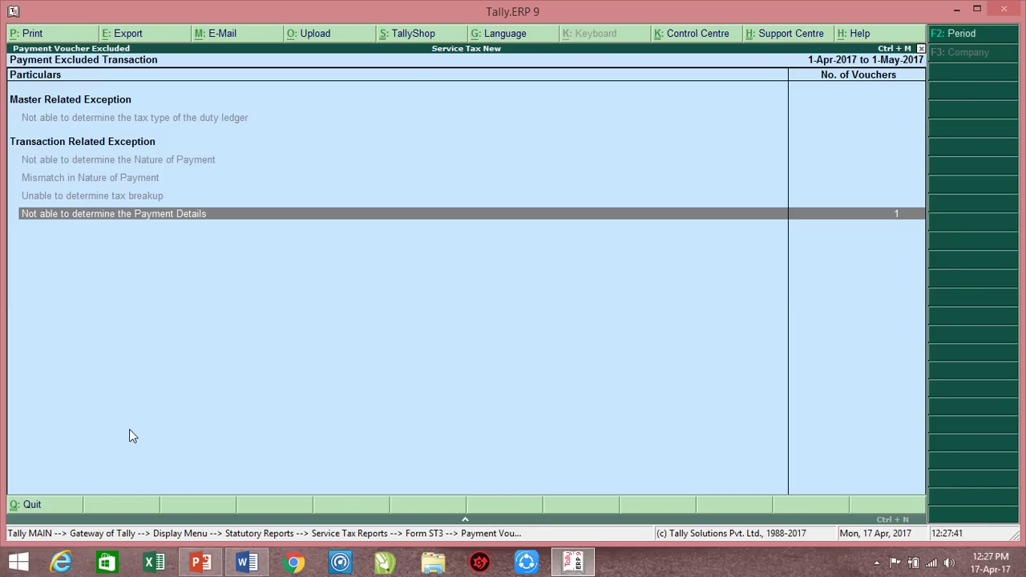
key("Return")
key("Return")
key("Return")
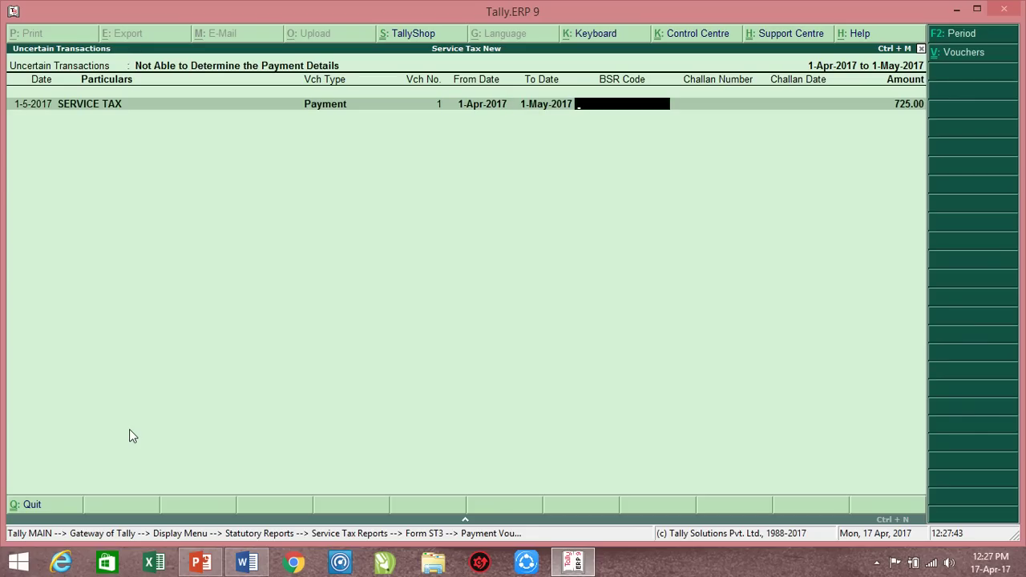
- Give the payment BSR code 1234567, challan number 12346 and challan date 1-May-2017, then save and return to Form ST3
type("1234567")
key("Return")
type("12346")
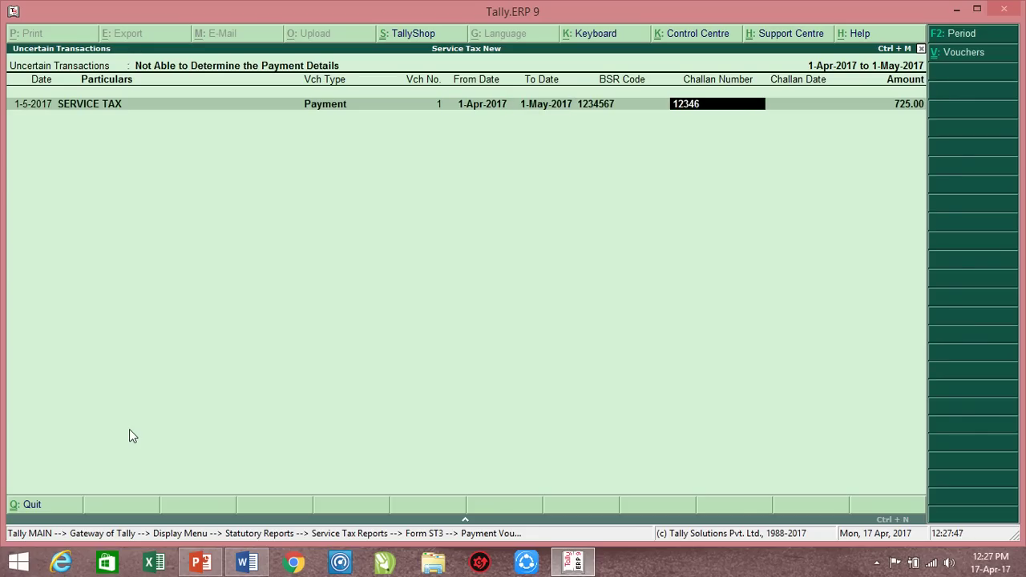
key("Return")
type("1-5")
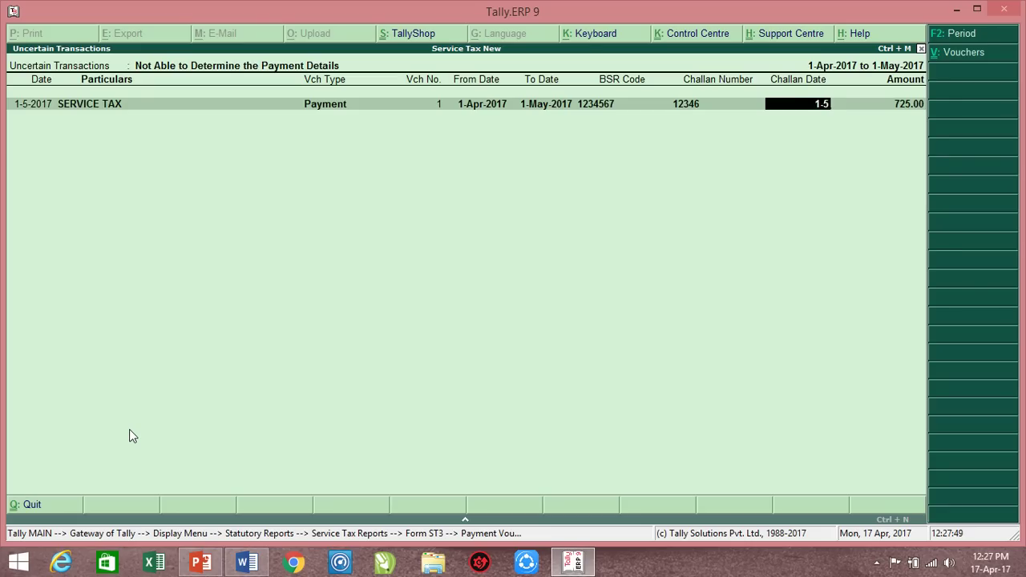
key("Return")
key("Return")
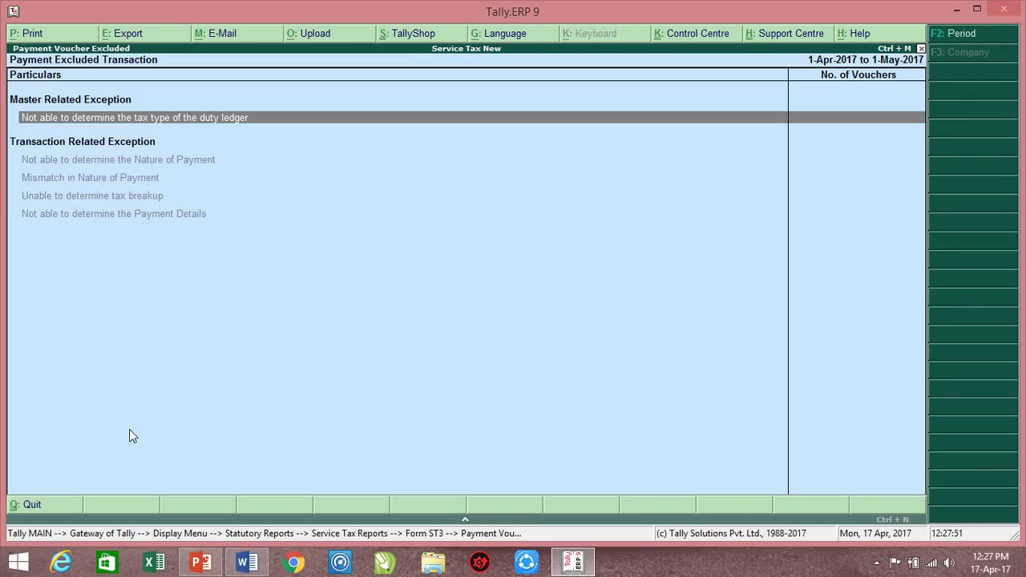
key("Escape")
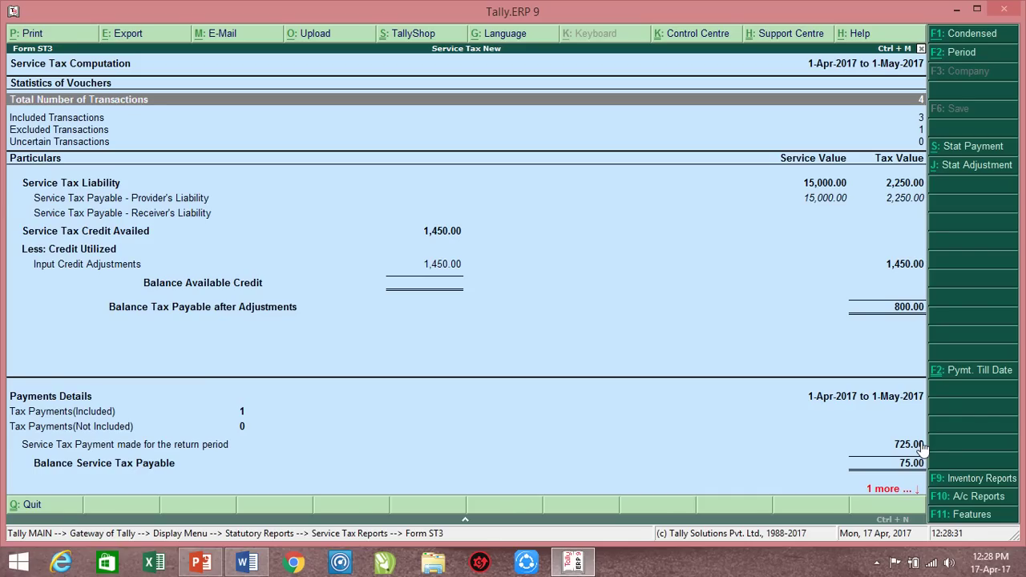
- Leave the service tax reports for the Gateway of Tally and start a new journal voucher
key("Escape")
key("Escape")
key("Escape")
key("Escape")
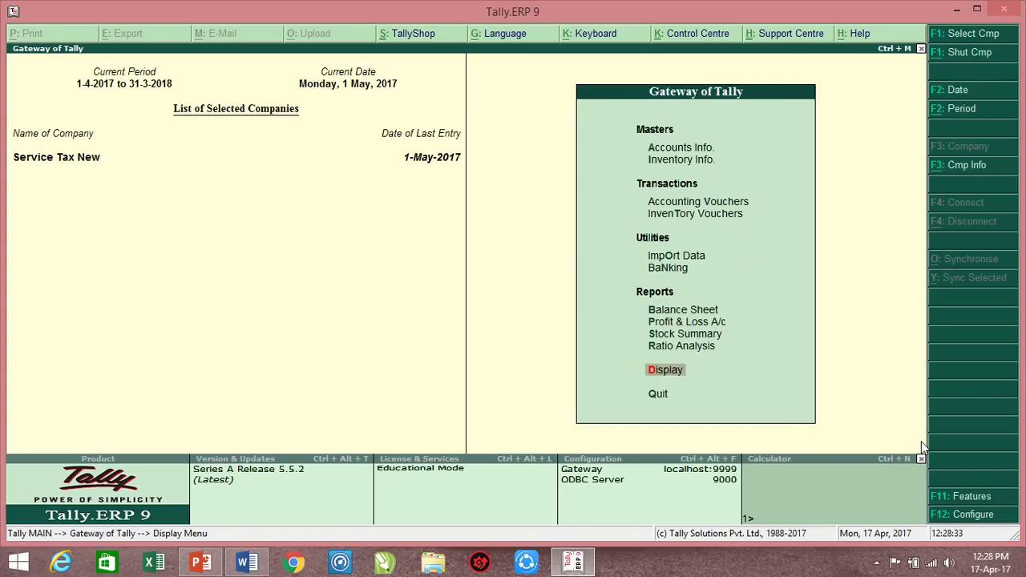
key("Down")
key("Down")
key("Down")
key("Down")
key("Return")
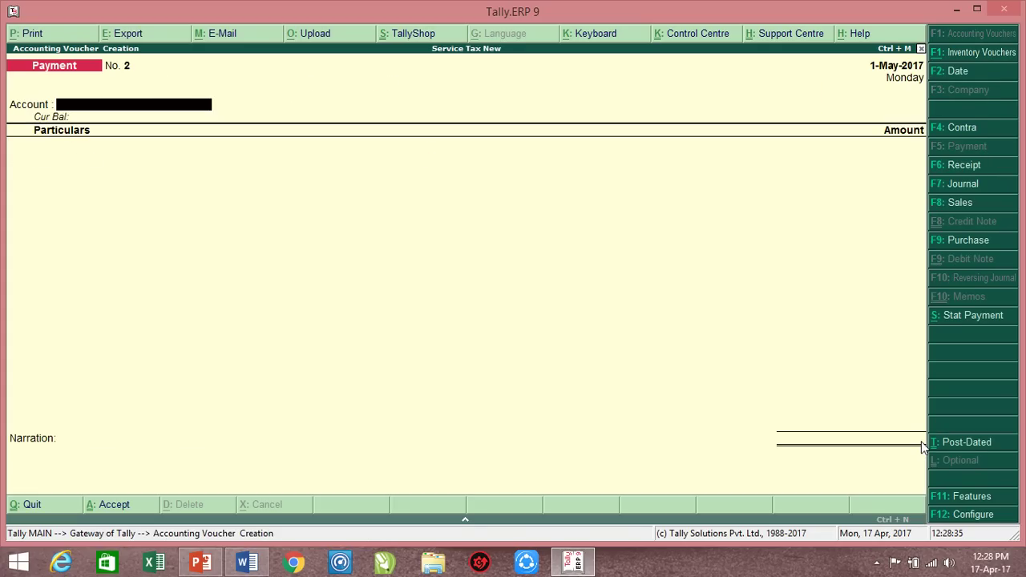
key("F7")
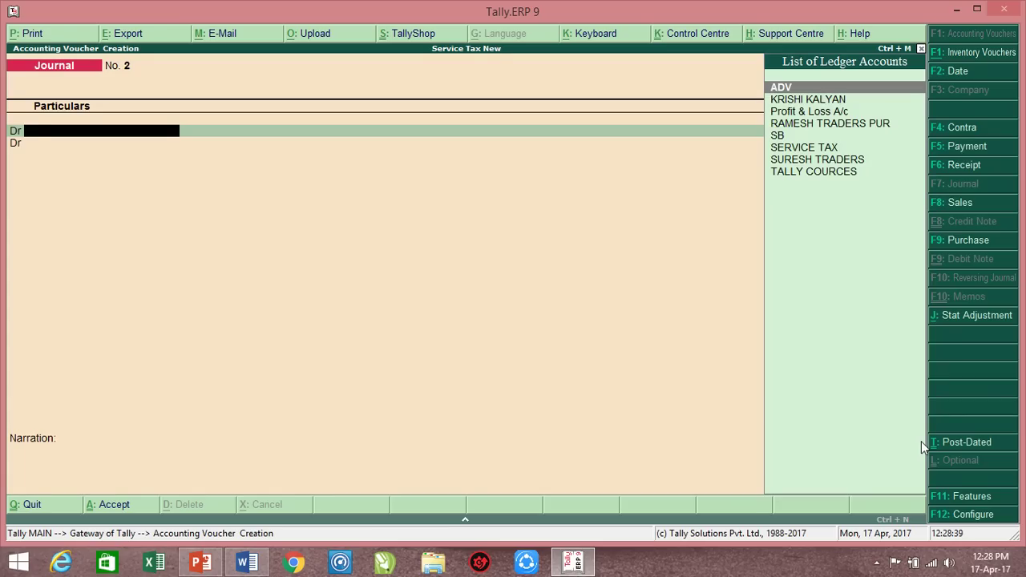
- Debit the ADV ledger 50 in the journal voucher without allocating a stock item, checking the amount in the Word notes
type("AD")
key("Return")
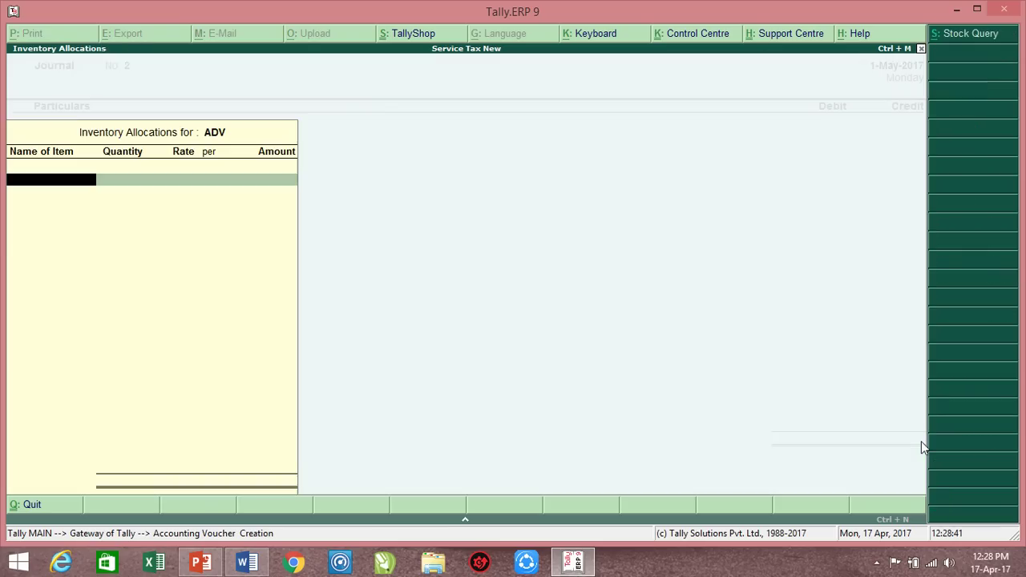
key("Return")
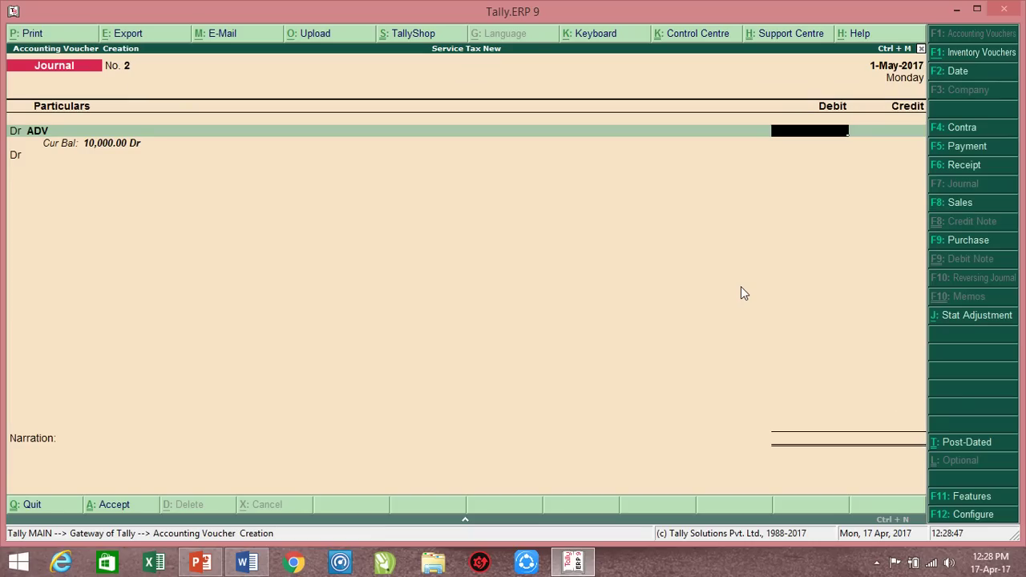
left_click(246, 563)
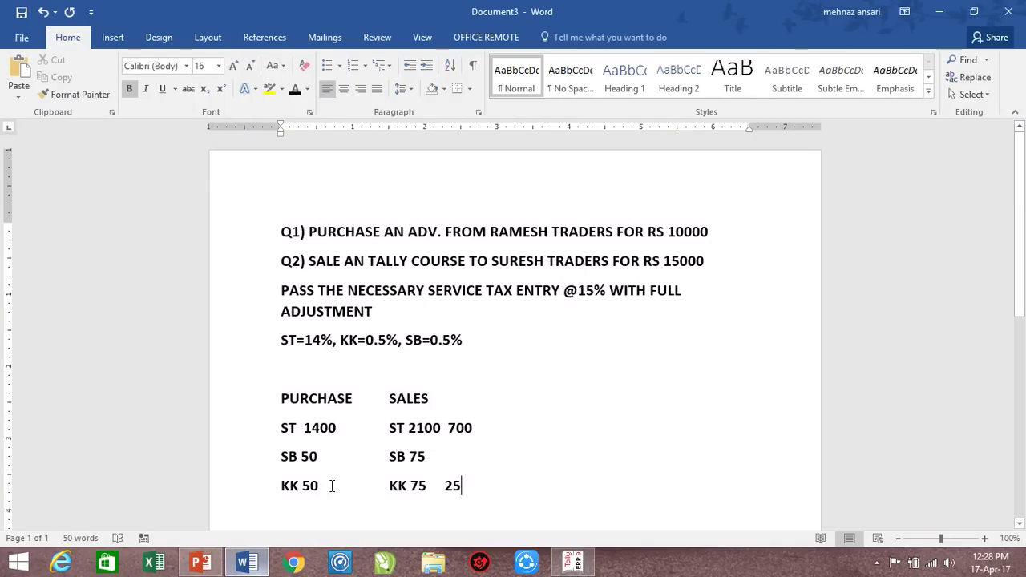
key("alt+Tab")
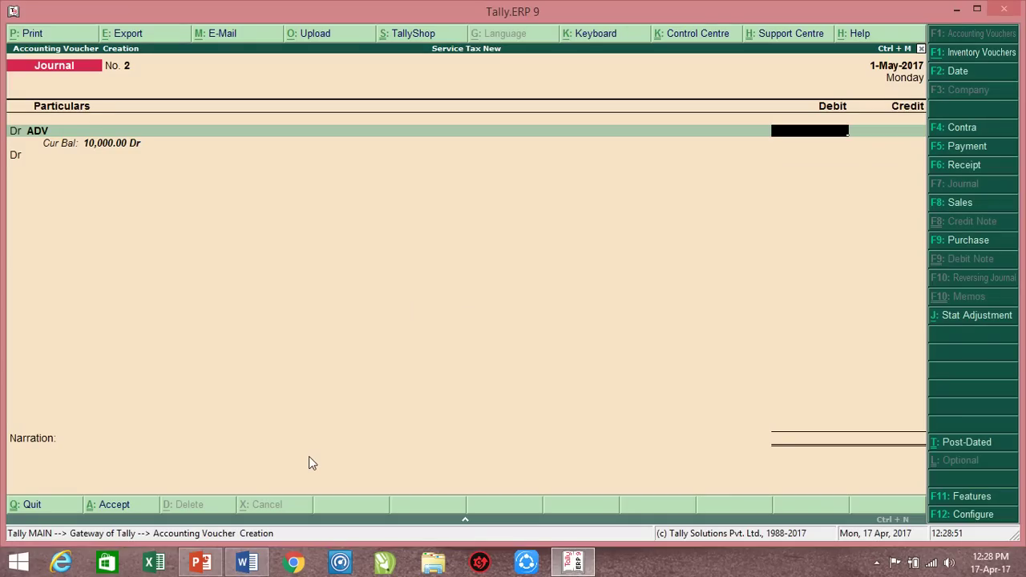
type("50")
key("Return")
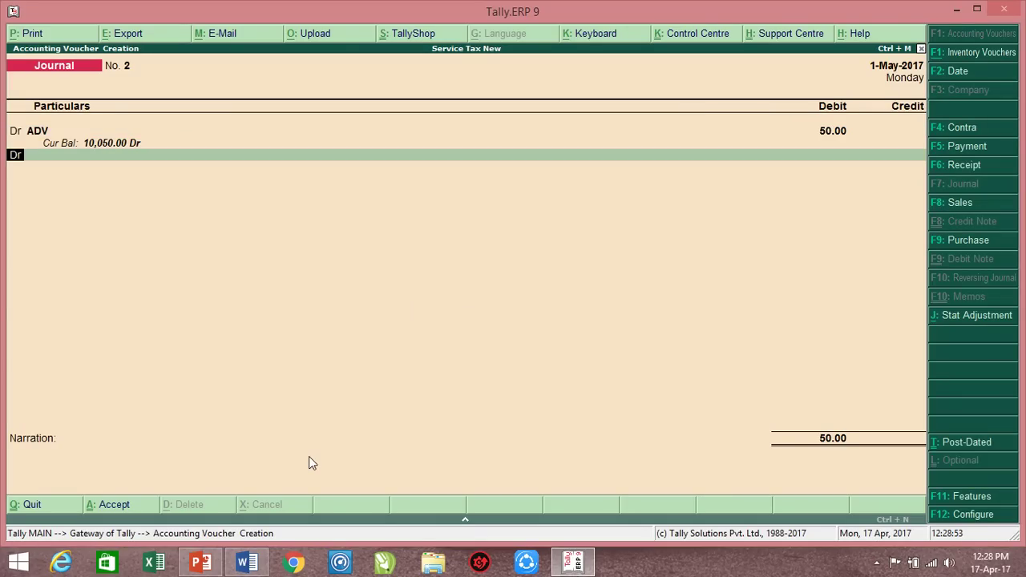
- Credit the SB ledger 50 in the journal voucher and compare it with the purchase figures in the Word notes
key("c")
key("Return")
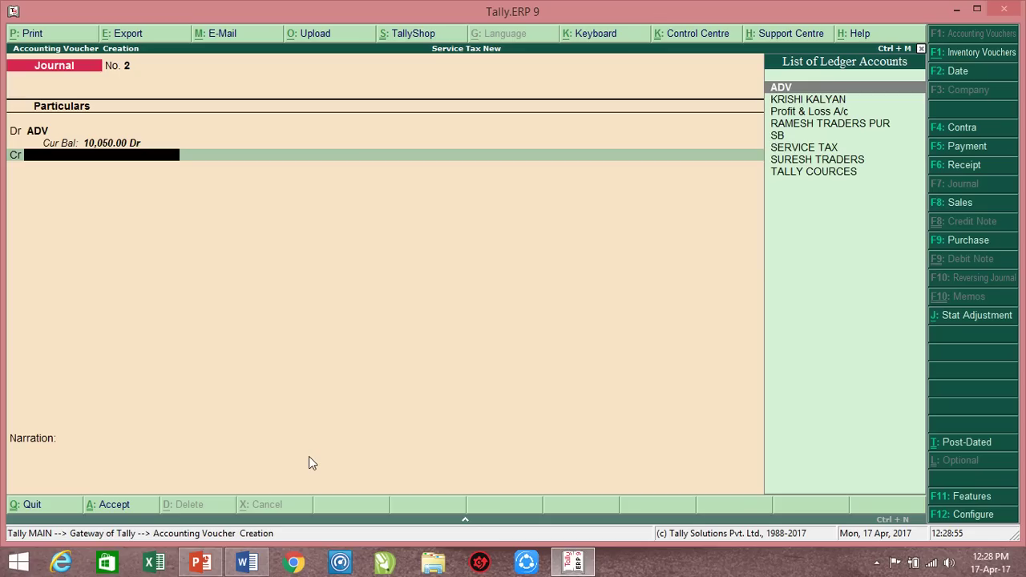
type("sb")
key("Return")
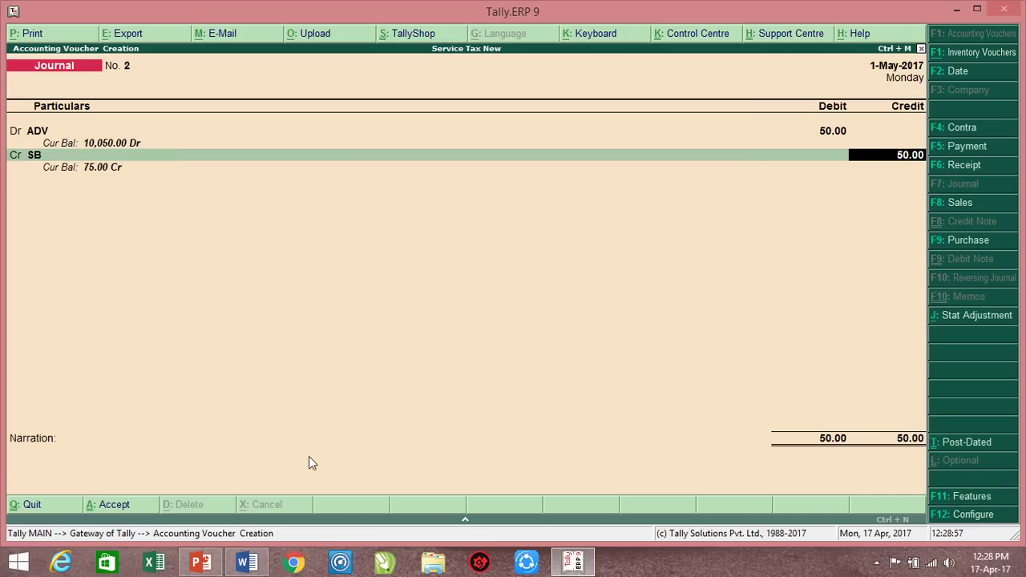
key("alt+Tab")
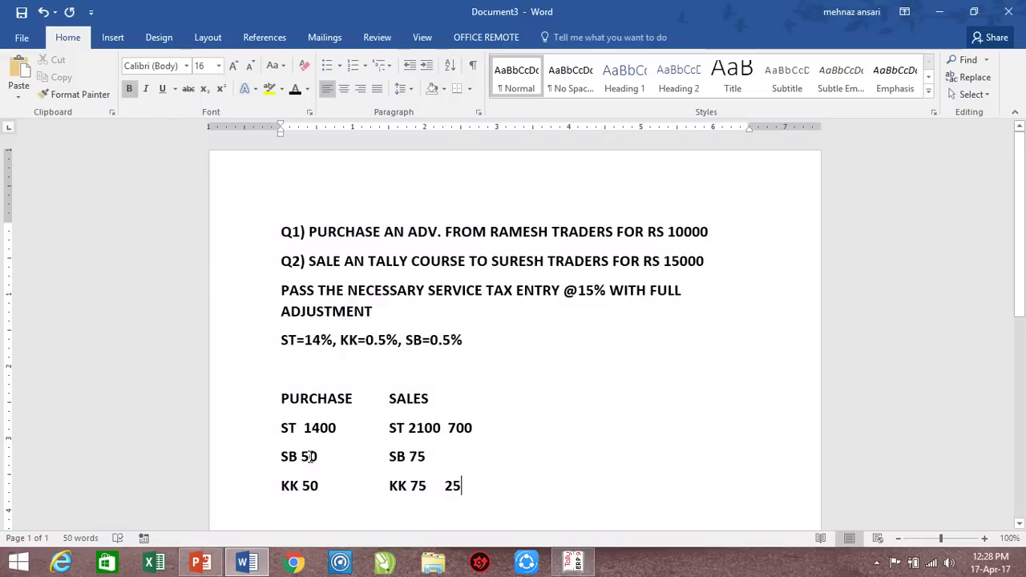
key("alt+Tab")
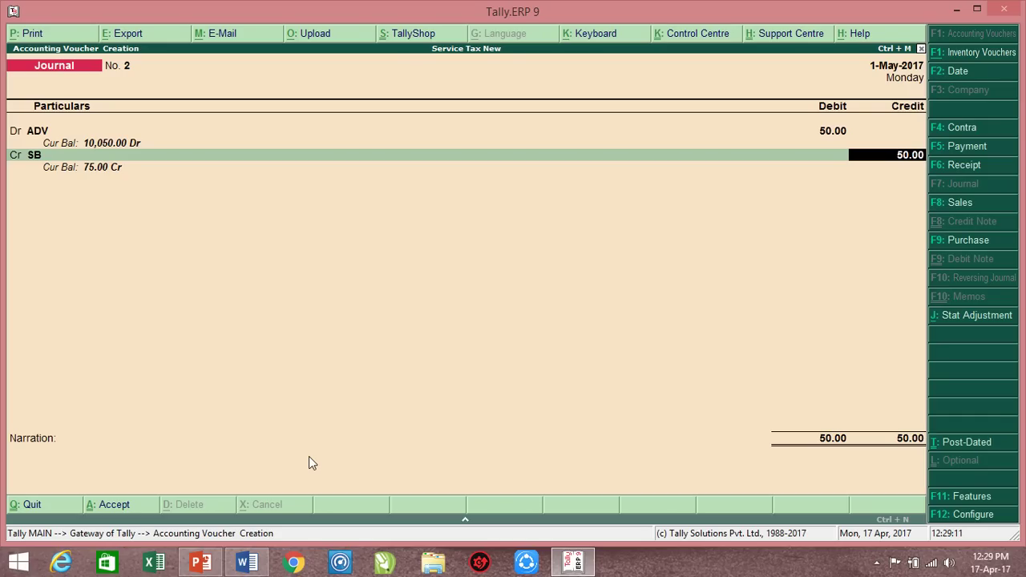
- Change the journal voucher's date to 1-Apr-2017 and save the voucher
key("F2")
type("1-4")
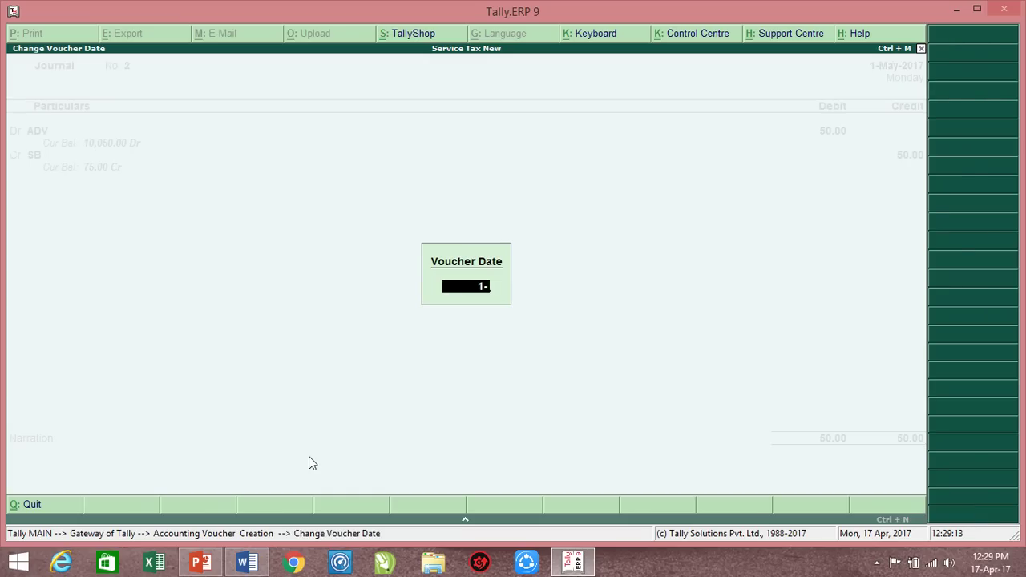
key("Return")
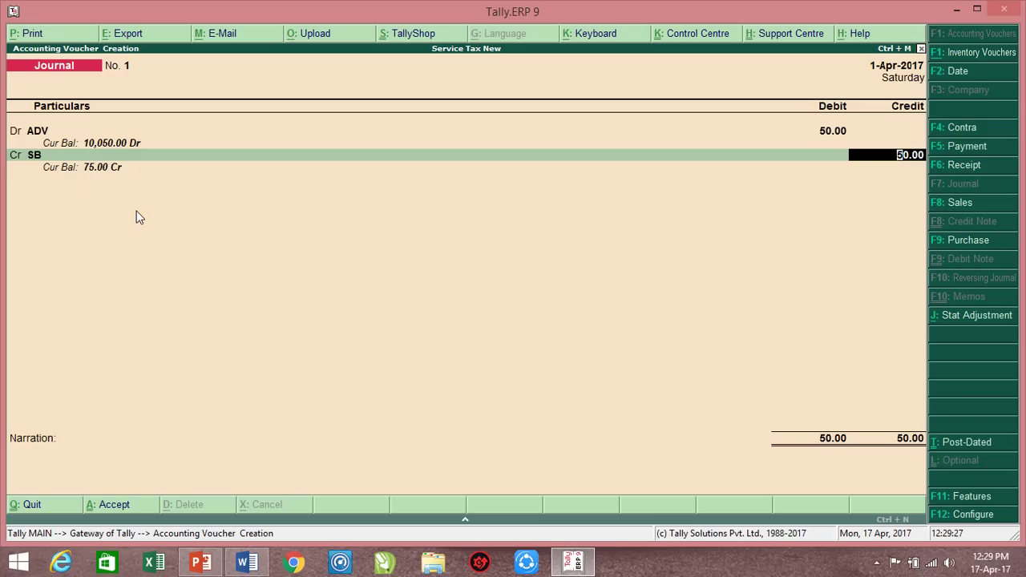
key("Return")
key("Return")
key("Return")
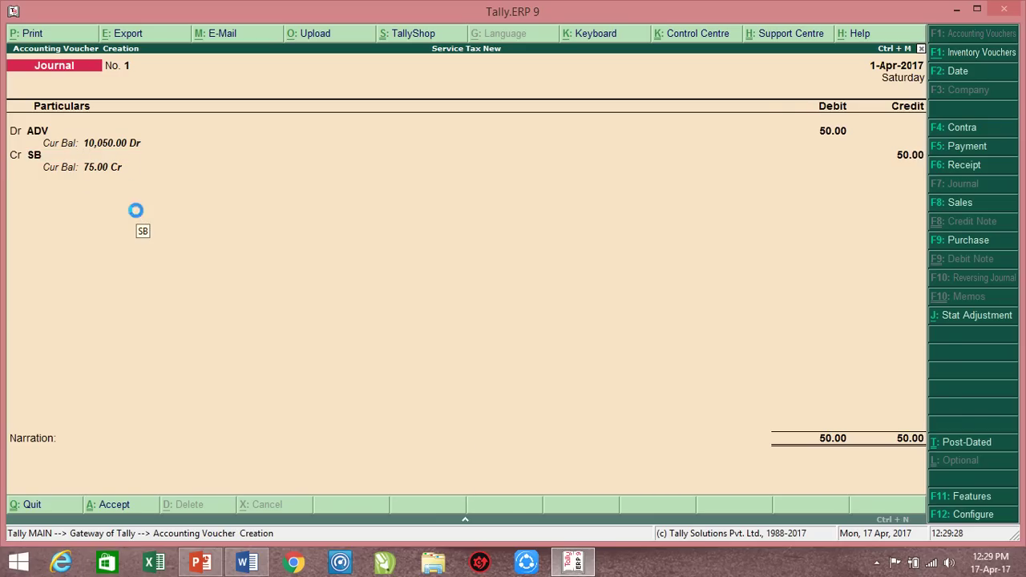
- Switch to the Word notes and add the calculation 25+50=75 below the KK line
left_click(249, 565)
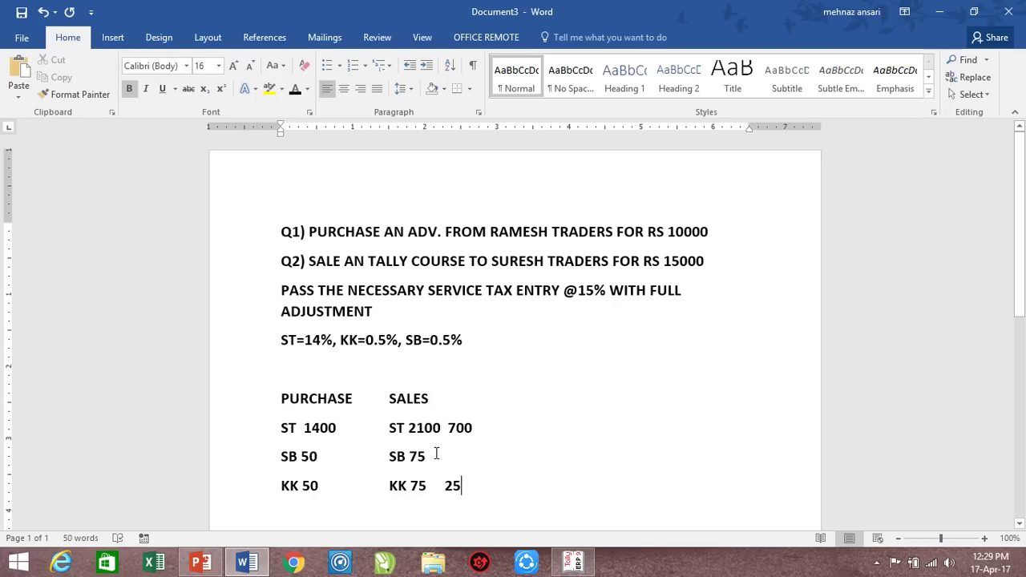
key("Return")
left_click(249, 463)
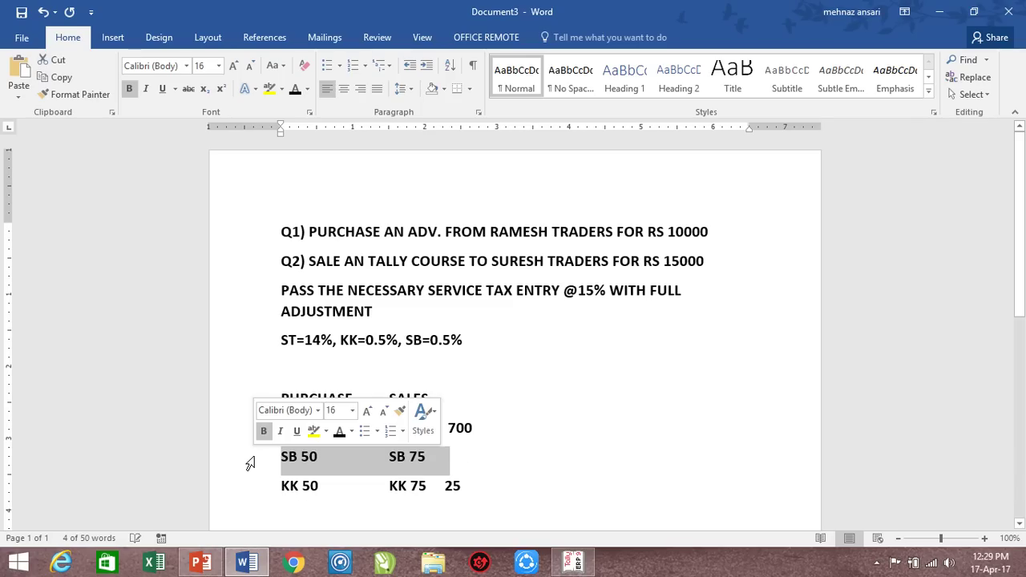
left_click(533, 464)
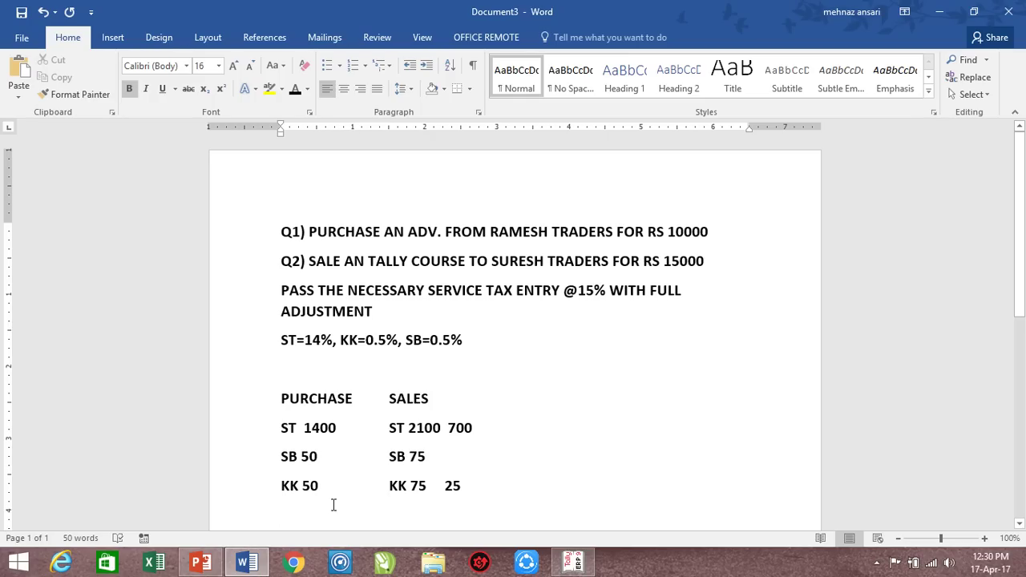
type("25+50=")
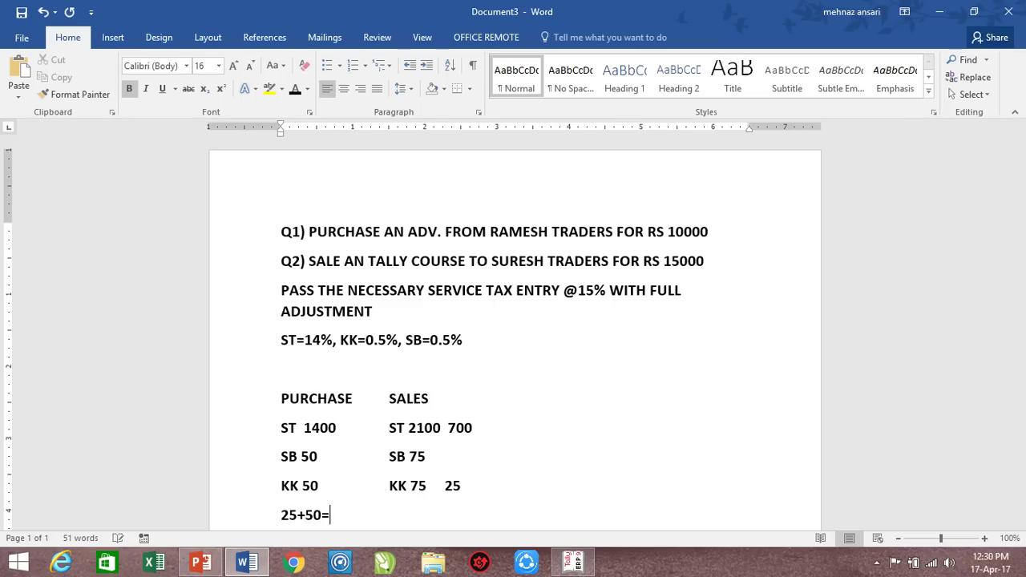
type("75")
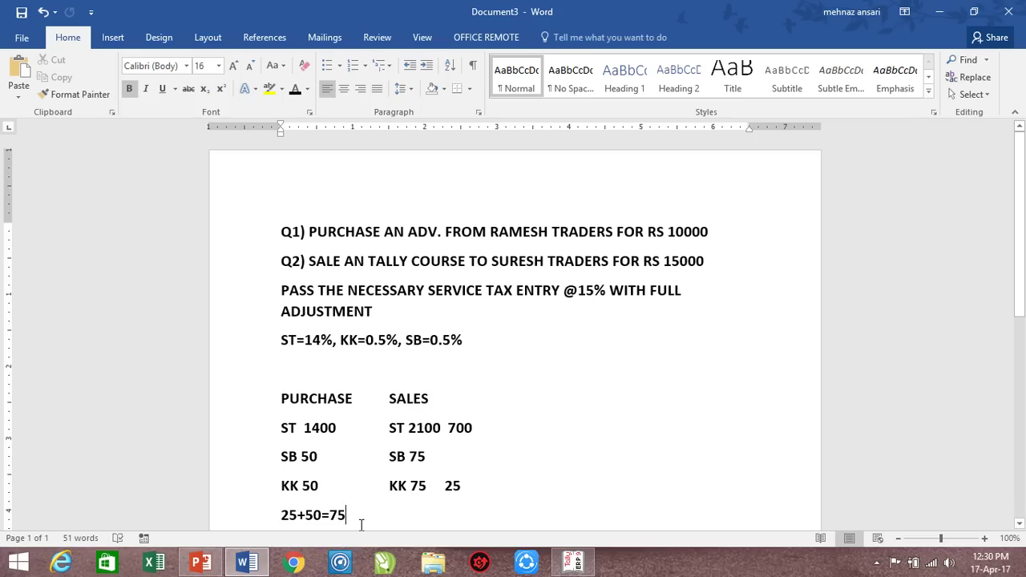
- Switch to Tally.ERP 9 and open Current Liabilities in the Balance Sheet to examine the Duties & Taxes balance
left_click(581, 565)
key("Escape")
key("Up")
key("Up")
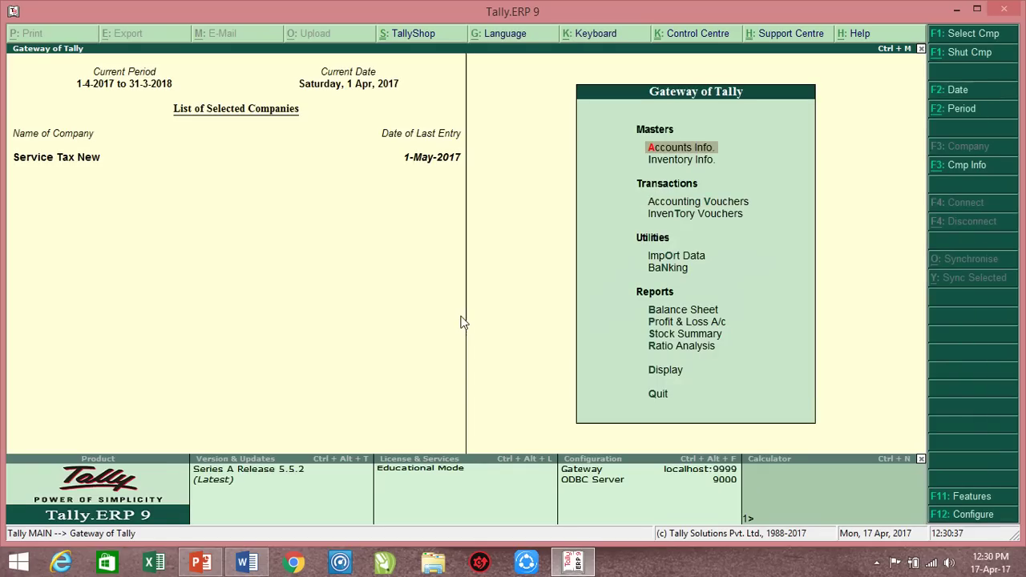
key("Down")
key("Down")
key("Down")
key("Down")
key("Down")
key("Down")
key("Down")
key("Up")
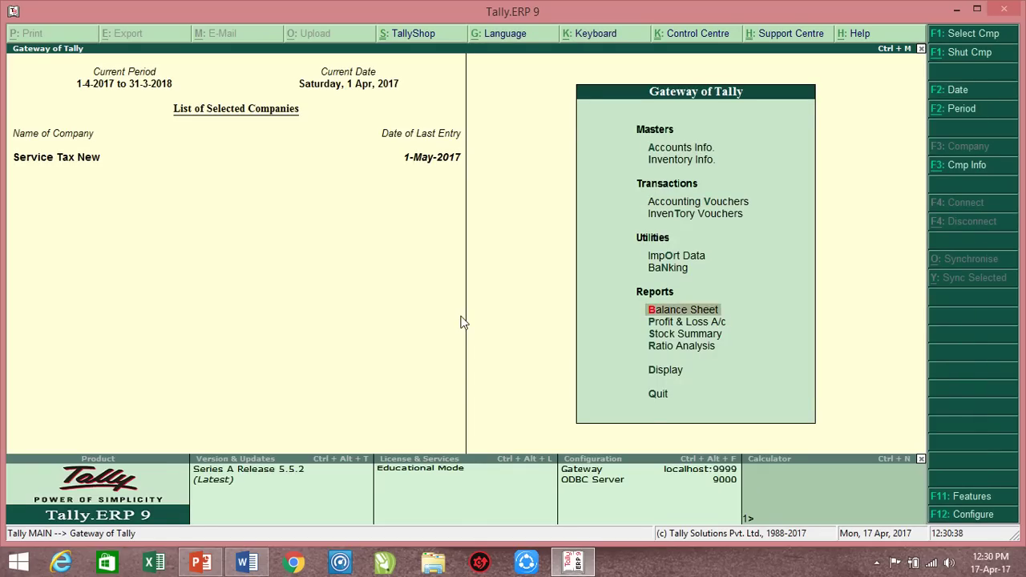
key("Return")
key("Down")
key("Down")
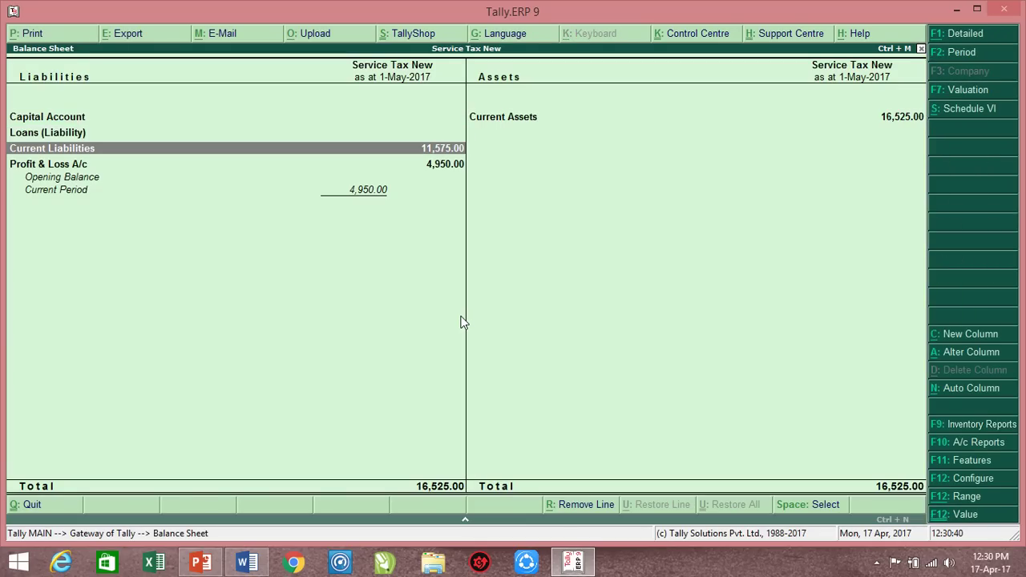
key("Return")
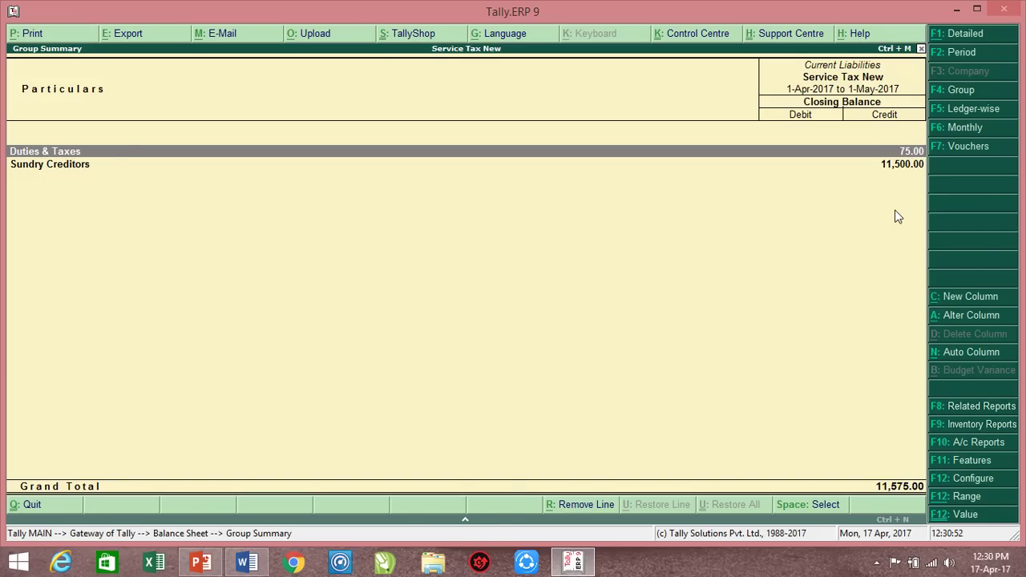
- Leave the Balance Sheet and start a payment voucher with BANK OF INDIA as the paying account
key("Escape")
key("Escape")
key("Escape")
key("Escape")
key("Down")
key("Down")
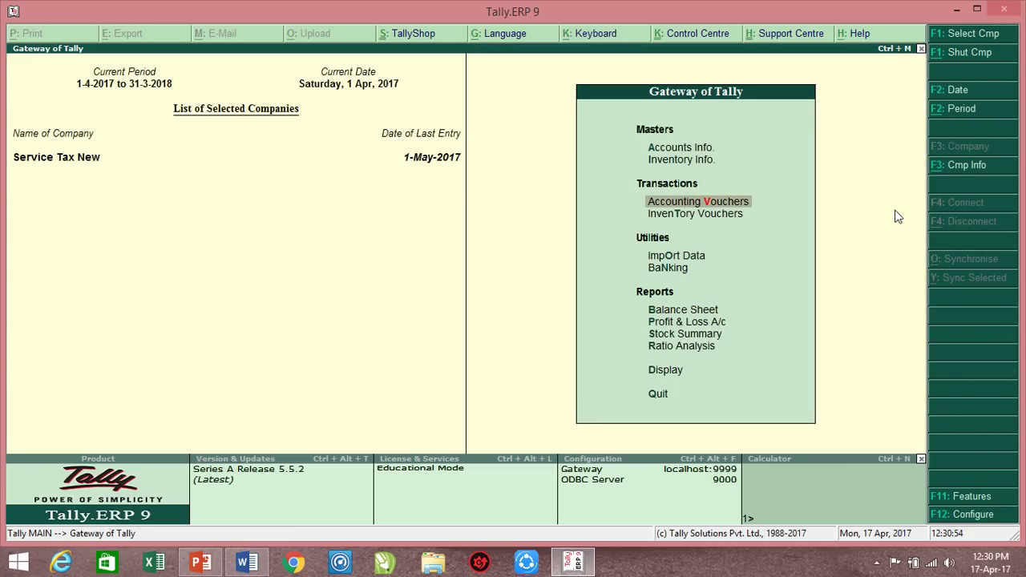
key("Return")
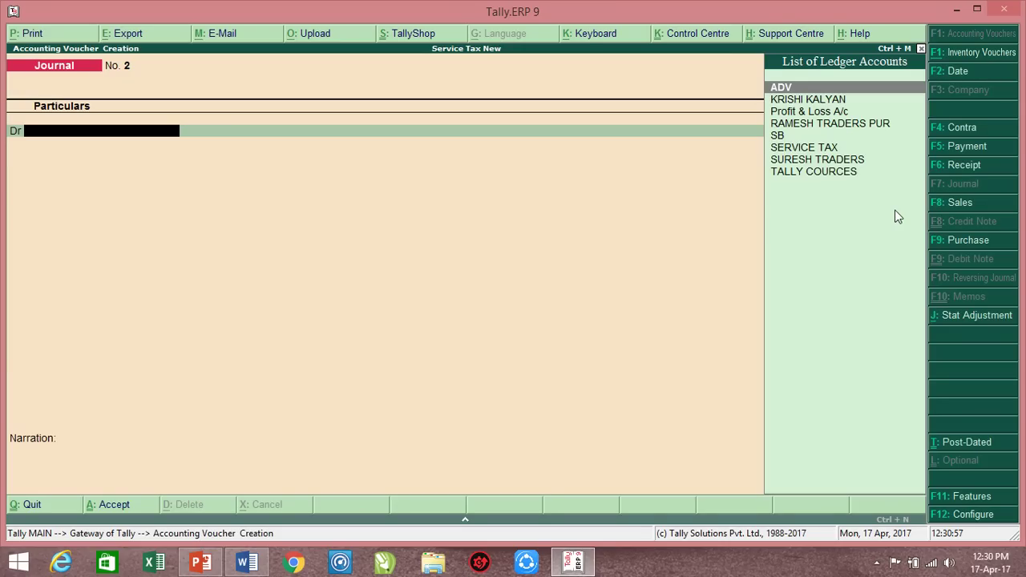
key("F5")
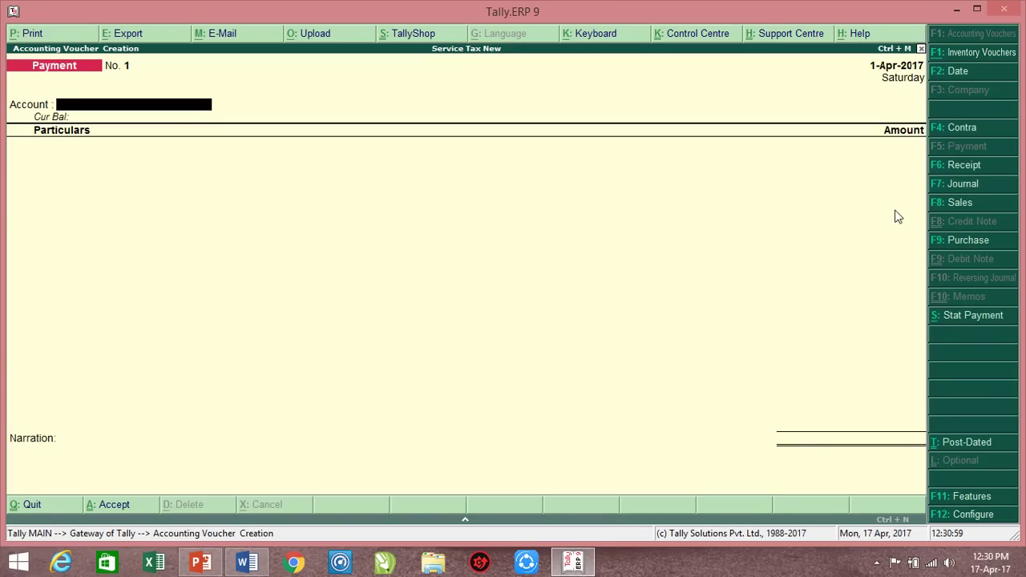
type("B")
key("Return")
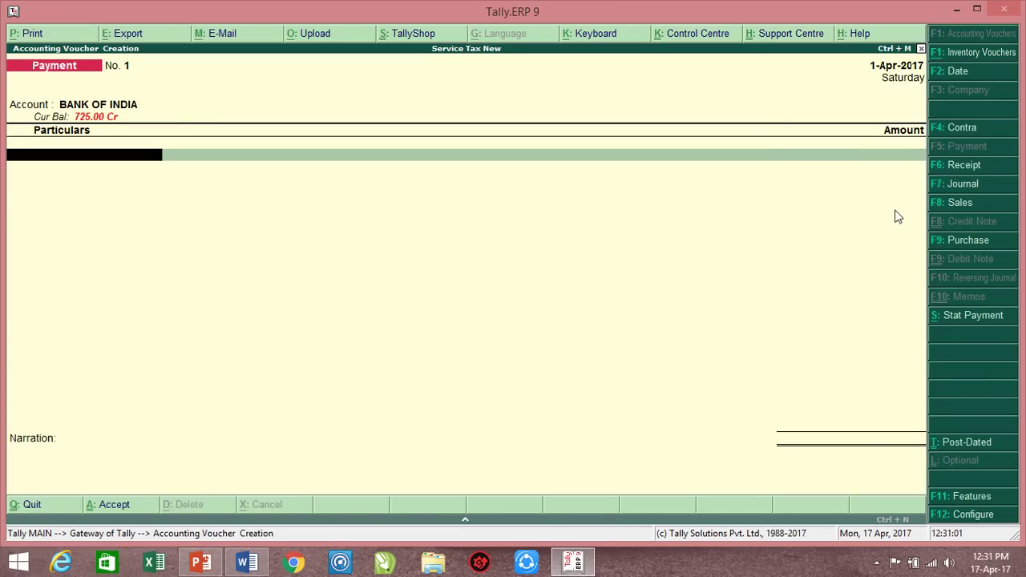
- Pay 75 against the SB ledger, pass through the bank allocations and accept the payment voucher
type("SB")
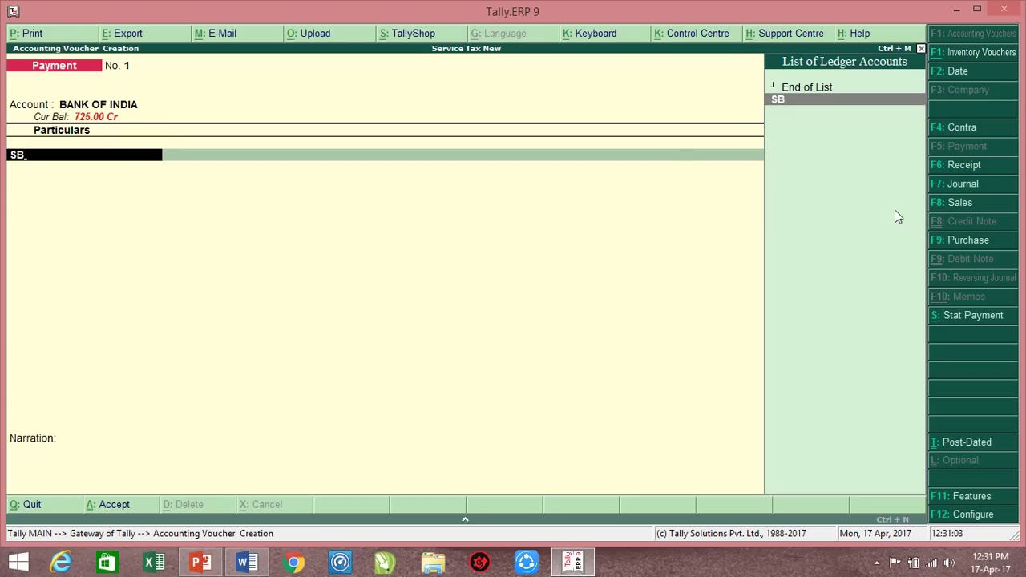
key("Return")
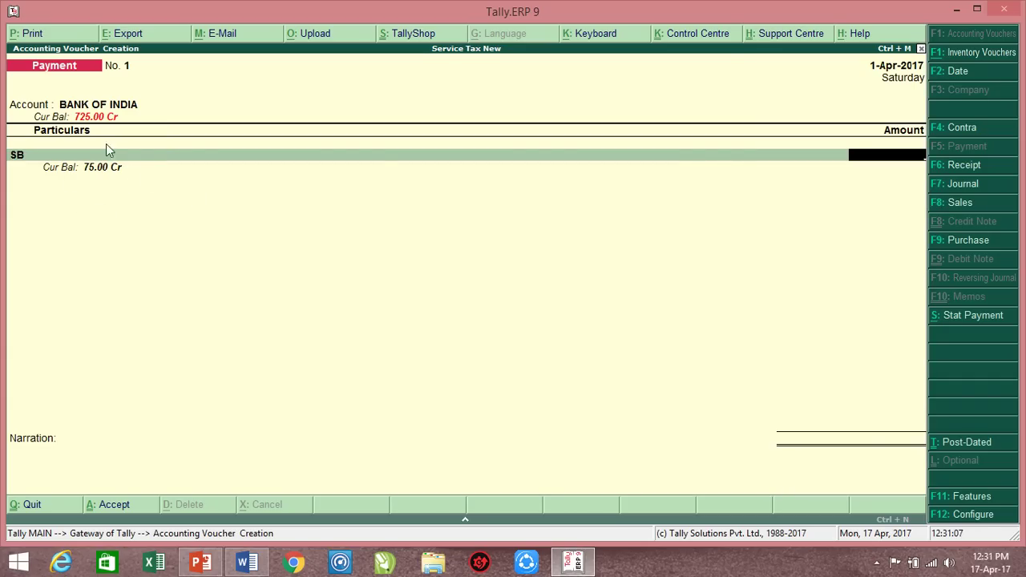
type("75")
key("Return")
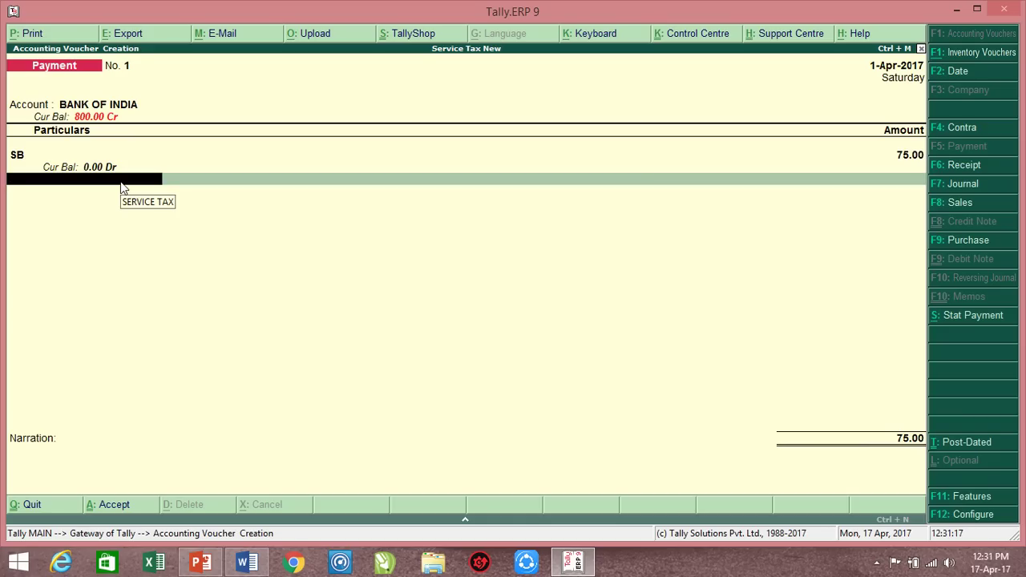
key("Return")
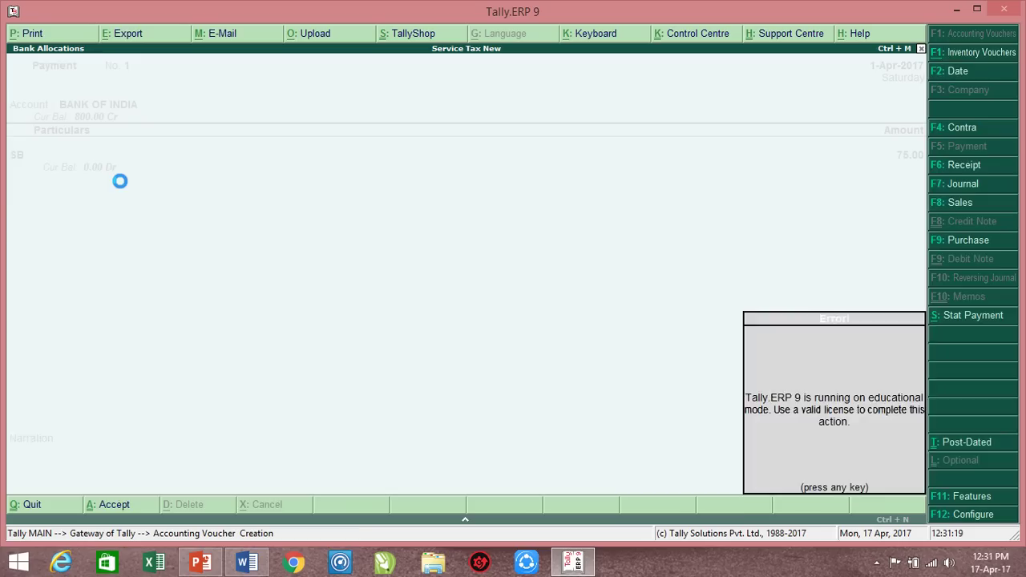
key("Return")
key("Return")
key("Return")
key("Return")
key("Return")
key("Return")
key("Return")
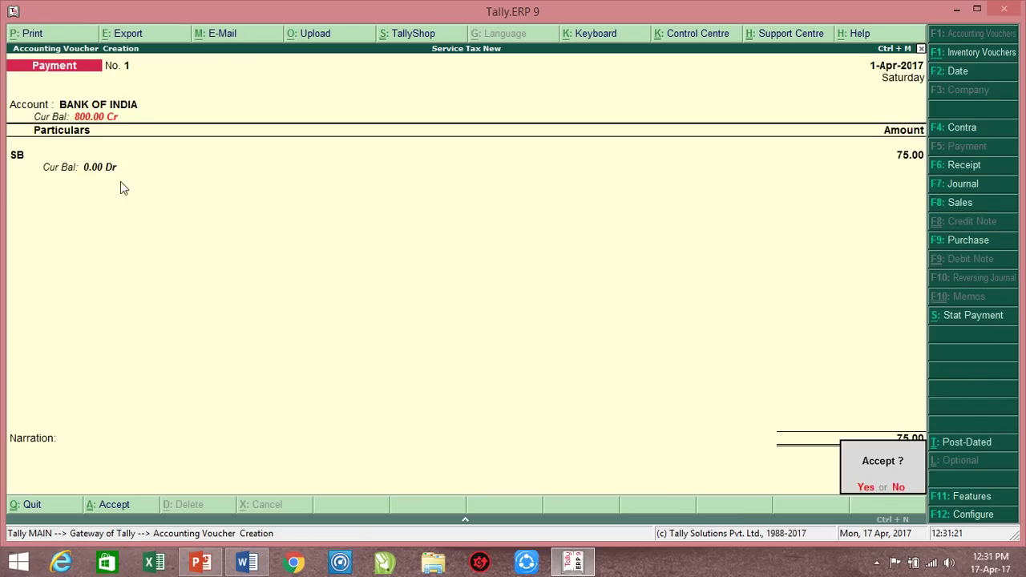
- Leave payment voucher creation and open Form ST3 from the service tax statutory reports
key("Escape")
key("Escape")
key("Return")
key("Escape")
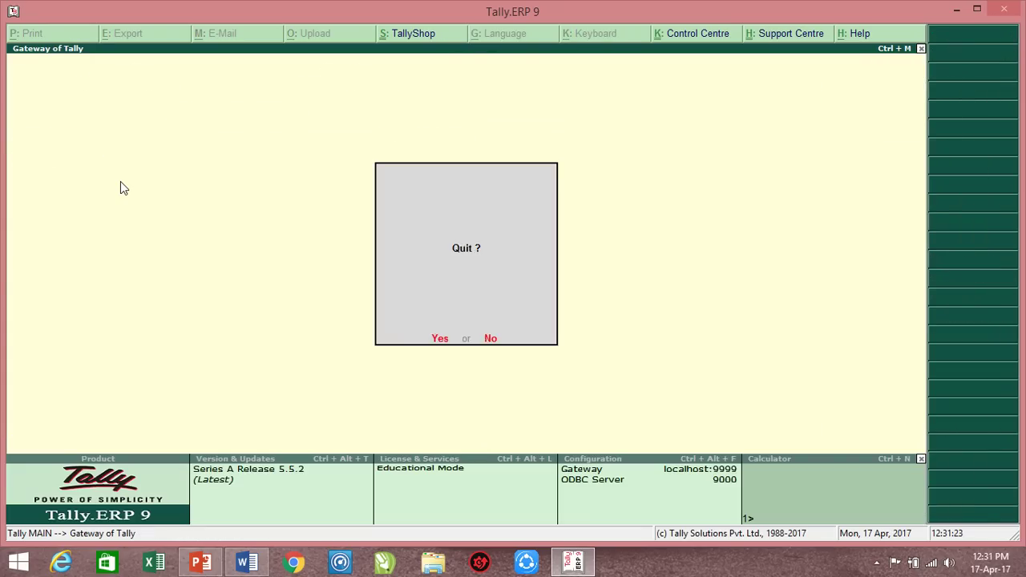
key("Escape")
key("d")
key("Down")
key("Down")
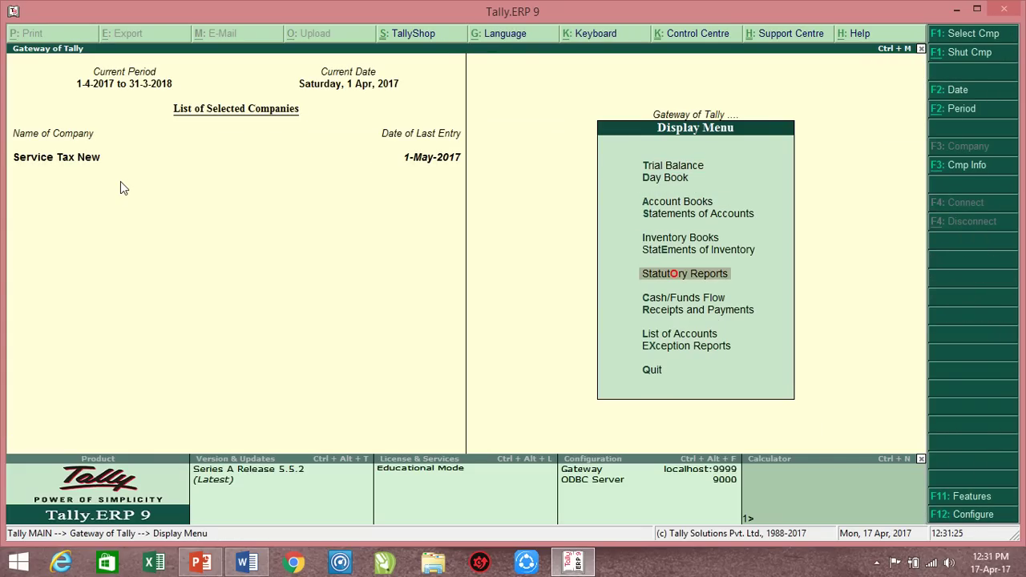
key("Return")
key("Return")
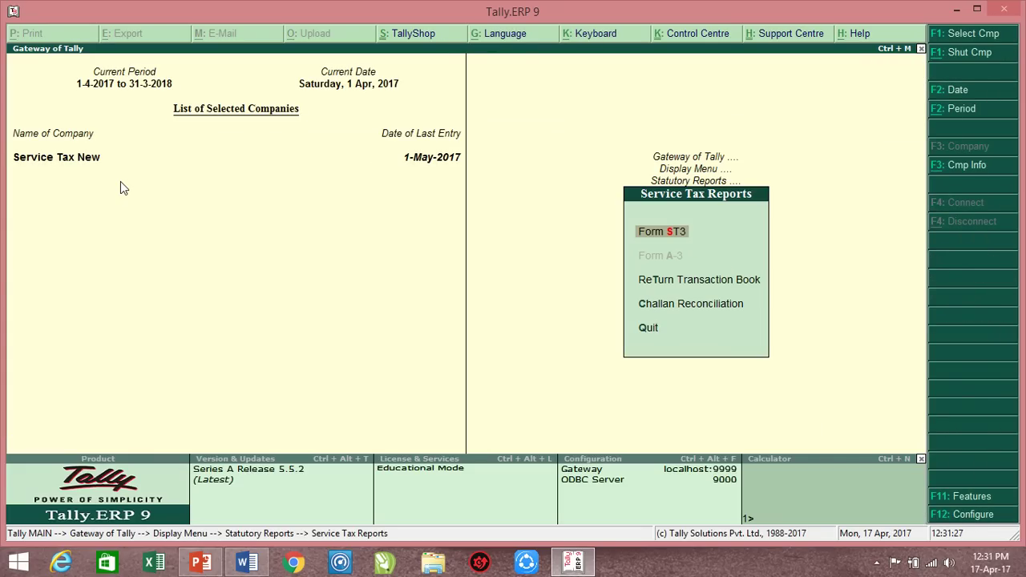
key("Return")
key("Down")
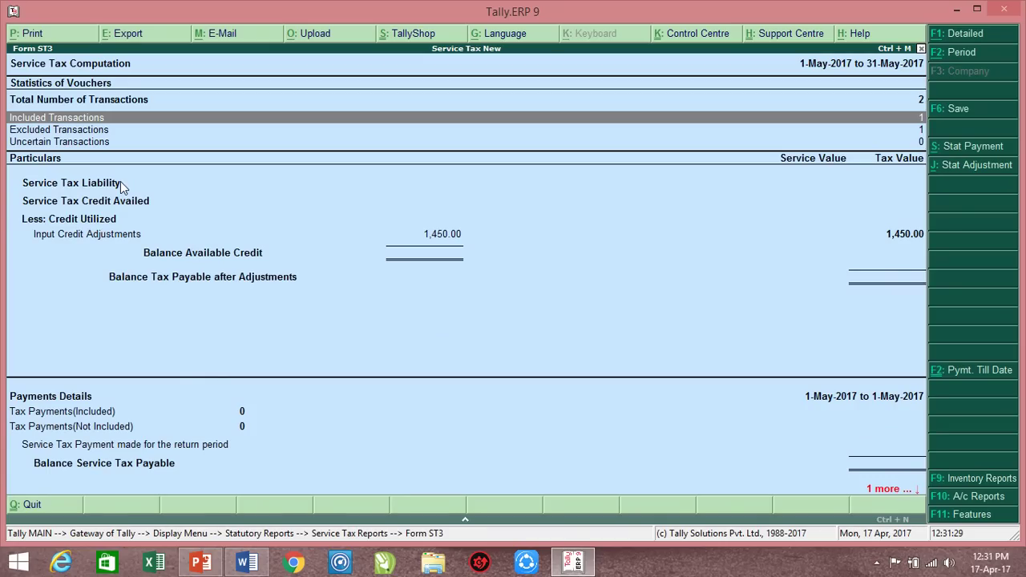
- Change the Form ST3 period to run from 1-4-2017 to 1-5-2017
key("F2")
key("Return")
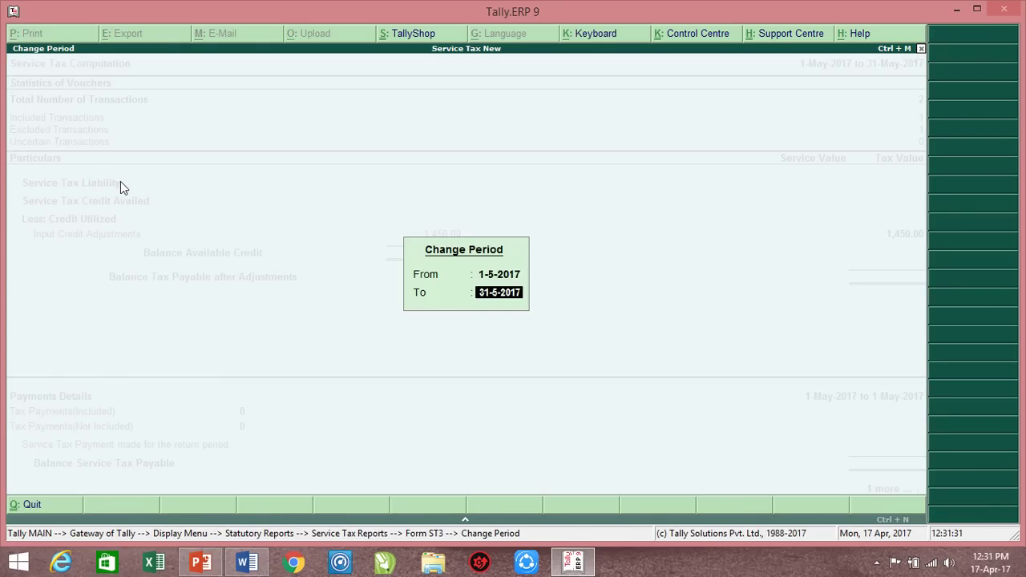
key("BackSpace")
type("1-4")
key("Return")
type("1-5")
key("Return")
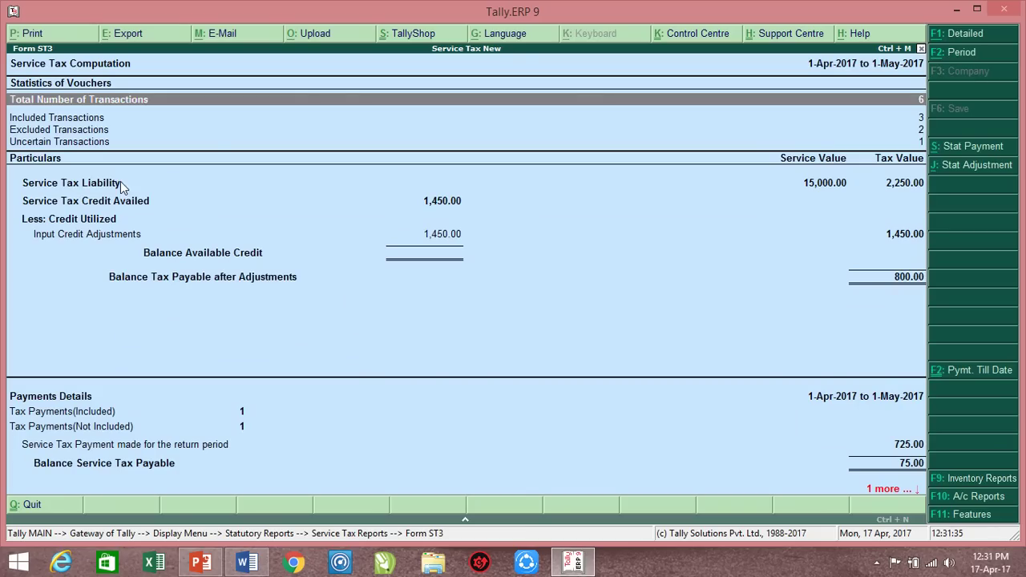
- Open the tax payments not included and list the vouchers whose nature of payment cannot be determined
left_click(91, 429)
key("Down")
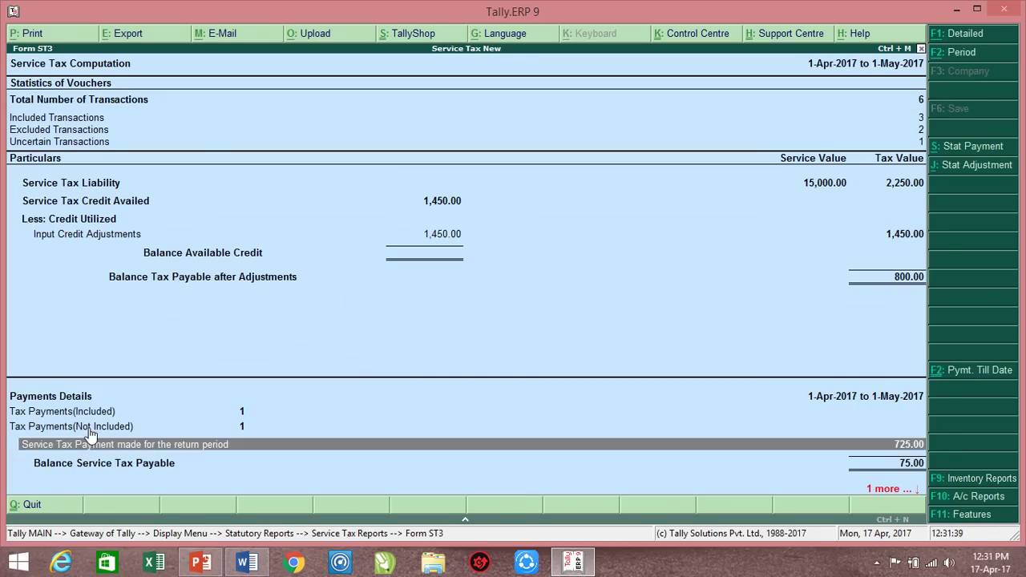
key("Up")
key("Return")
key("Down")
key("Down")
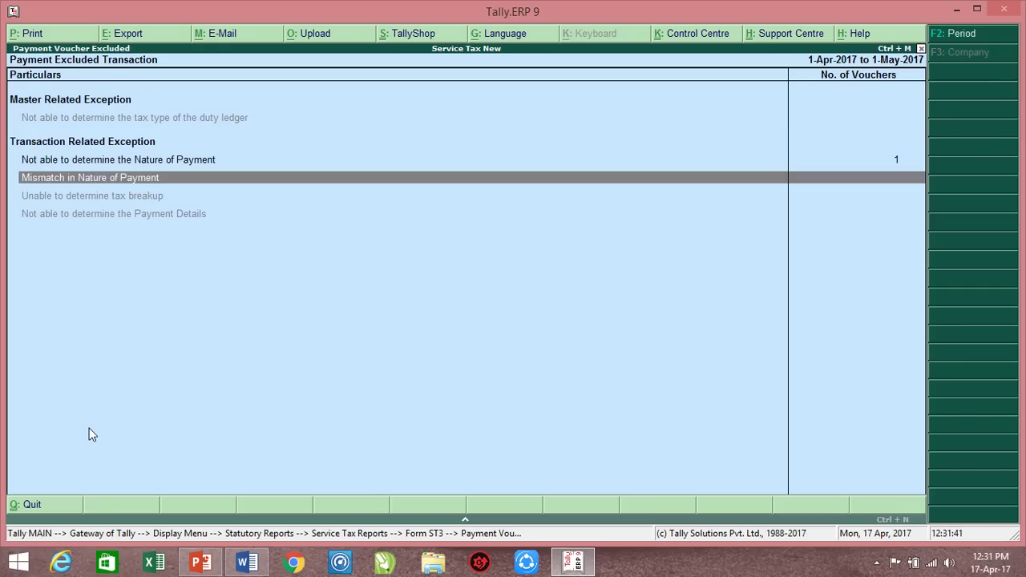
key("Up")
key("Return")
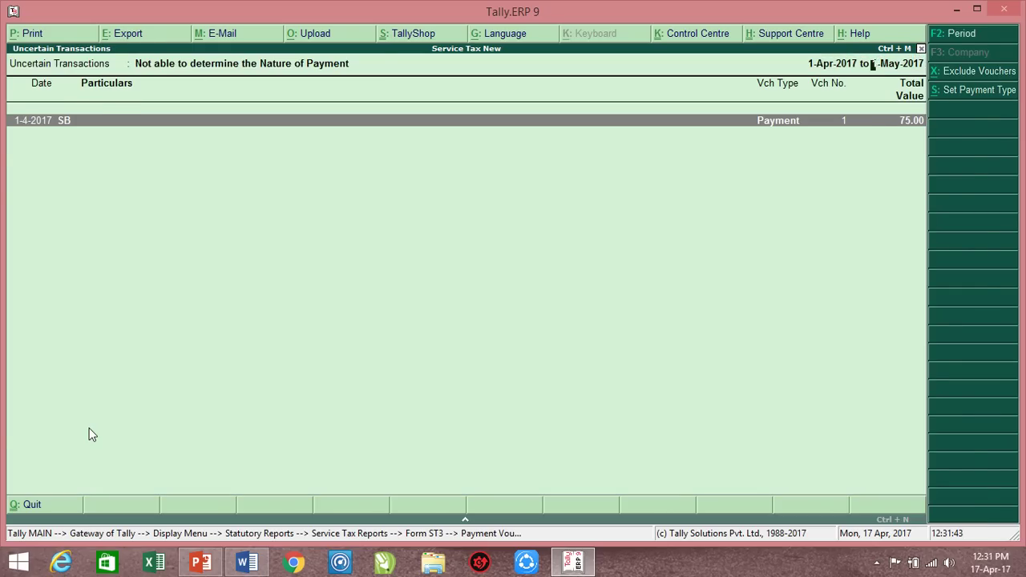
- Open the listed SB payment voucher to examine its entries, and leave it without altering anything
key("Return")
key("Escape")
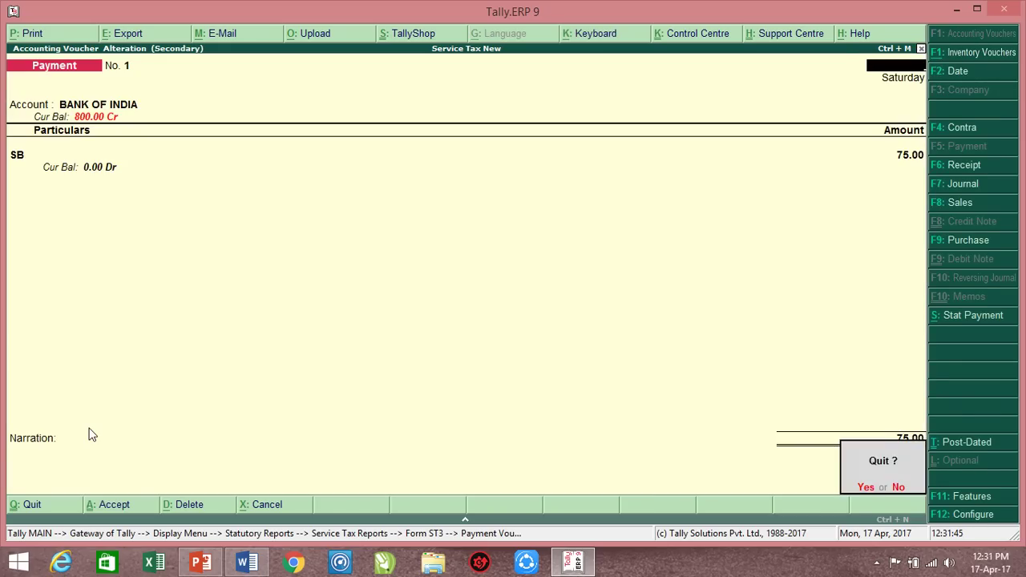
key("Return")
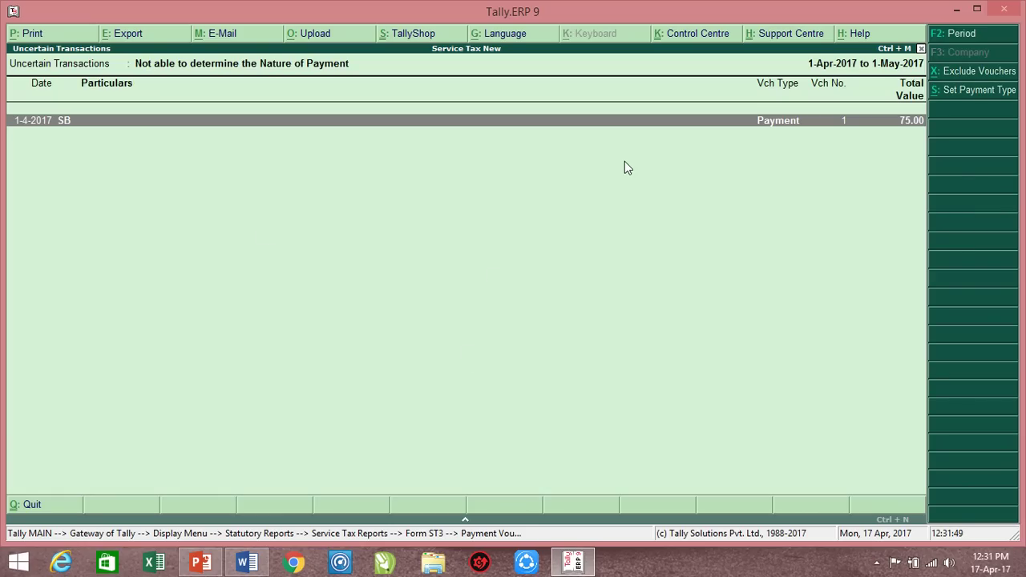
key("Return")
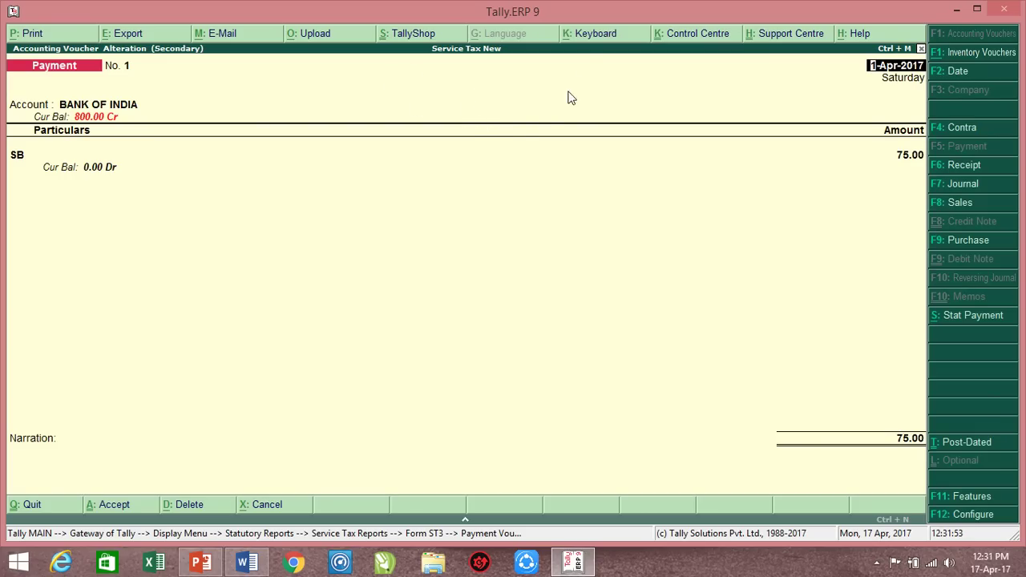
key("Escape")
key("y")
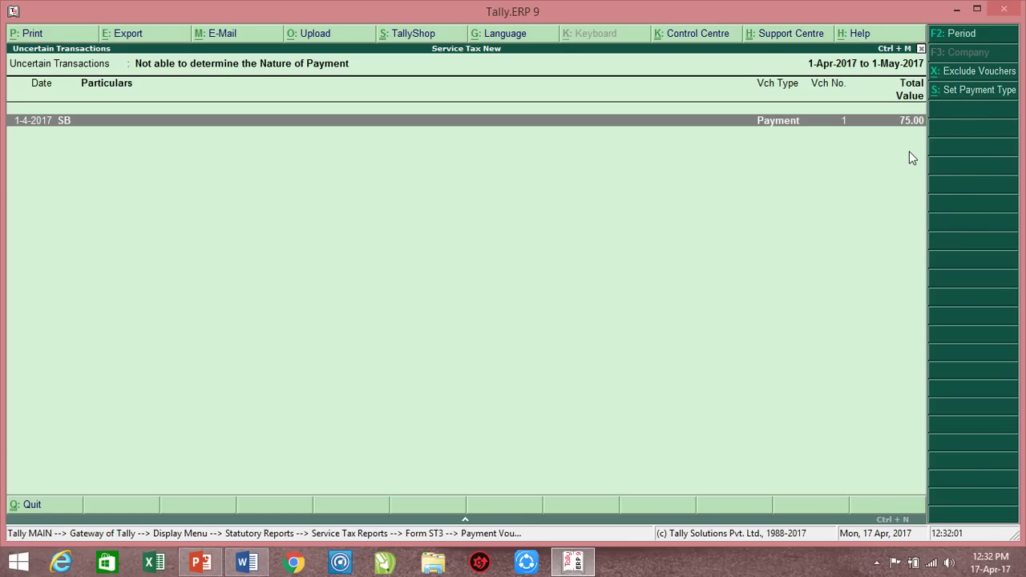
- Set the payment type of the listed SB payment voucher to Regular
key("alt+s")
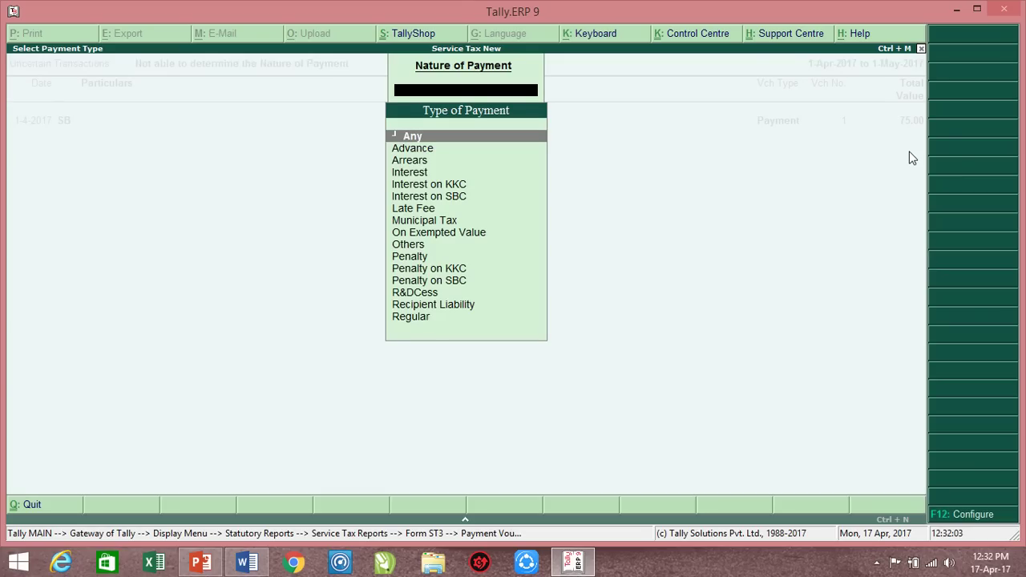
key("Down")
key("Down")
key("Down")
key("Down")
key("Down")
key("Down")
key("Down")
key("Down")
key("Down")
key("Down")
key("Down")
key("Down")
key("Down")
key("Down")
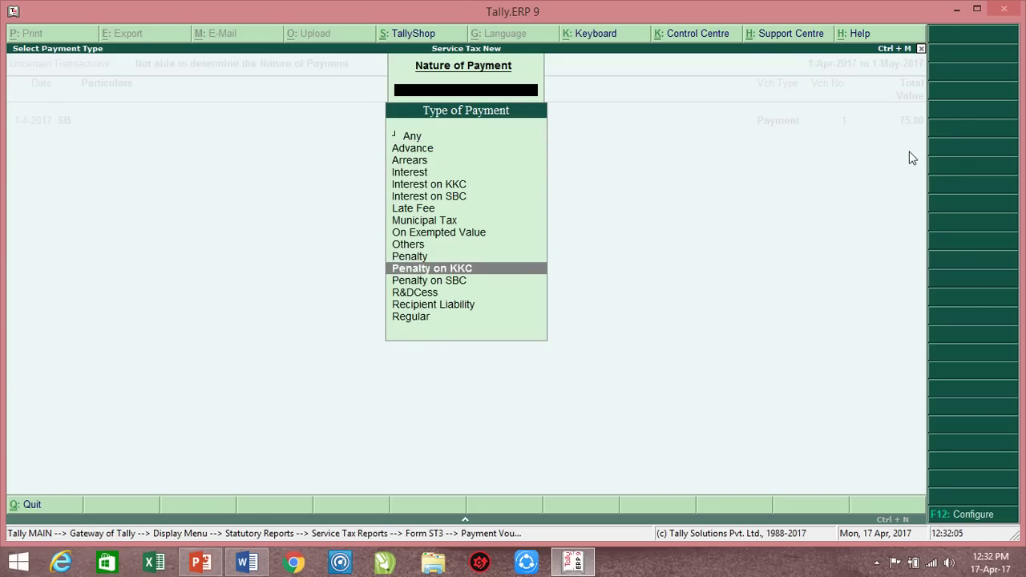
key("Down")
key("Return")
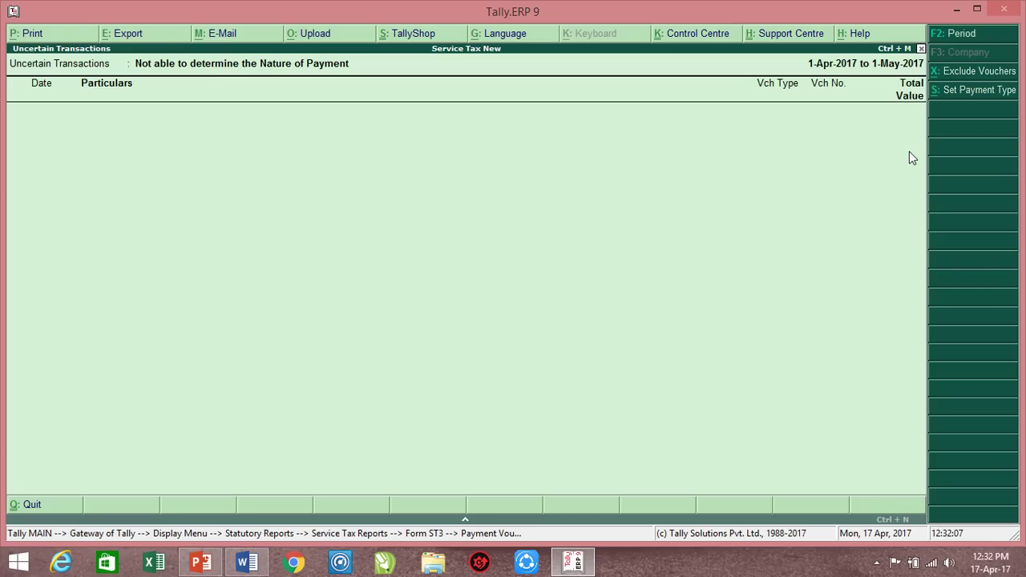
- Open the exception for undetermined payment details and enter the SB payment's period from 1-Apr-2017 to 1-May-2017
key("Escape")
key("Down")
key("Down")
key("Down")
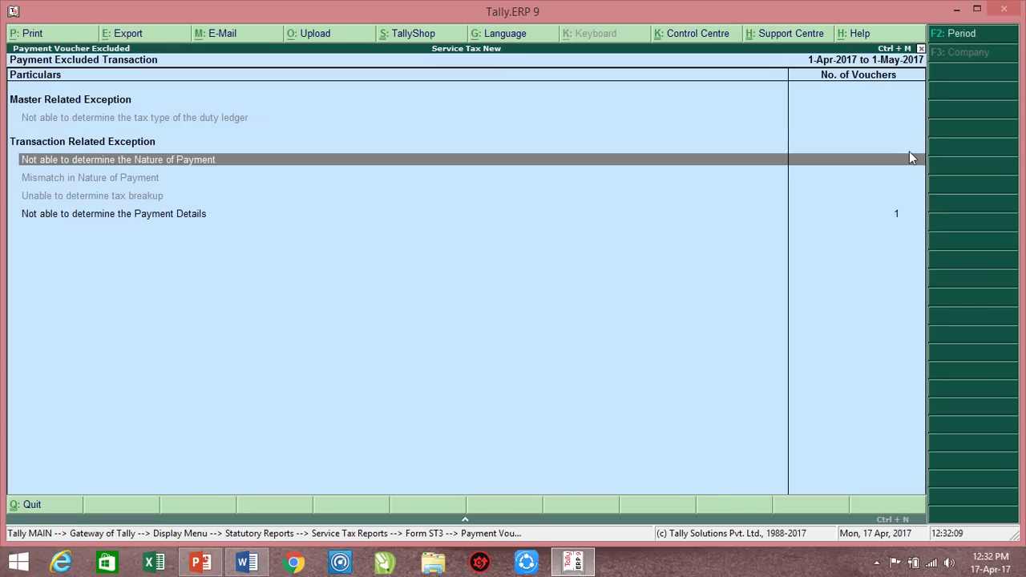
key("Return")
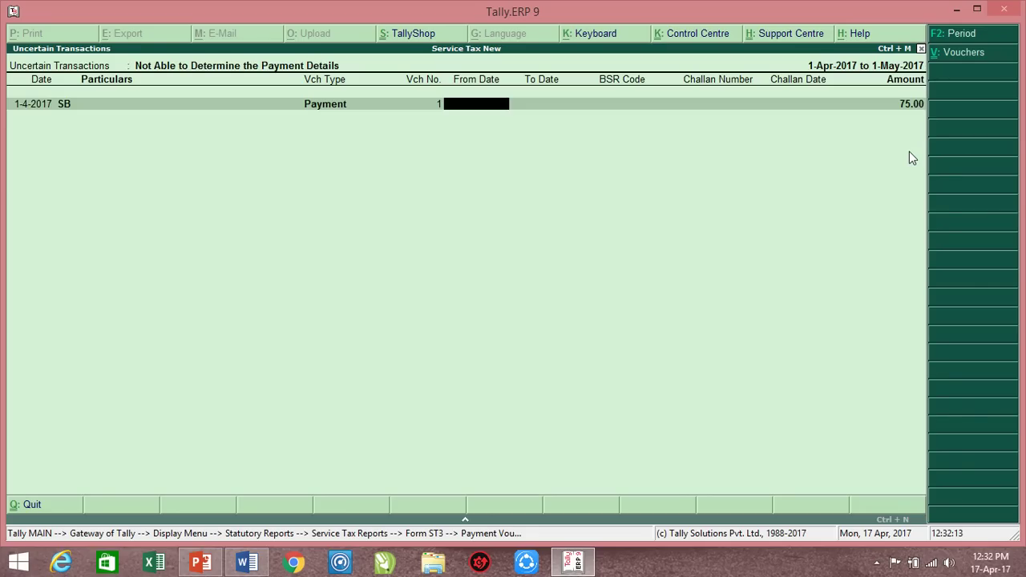
type("1-")
key("Return")
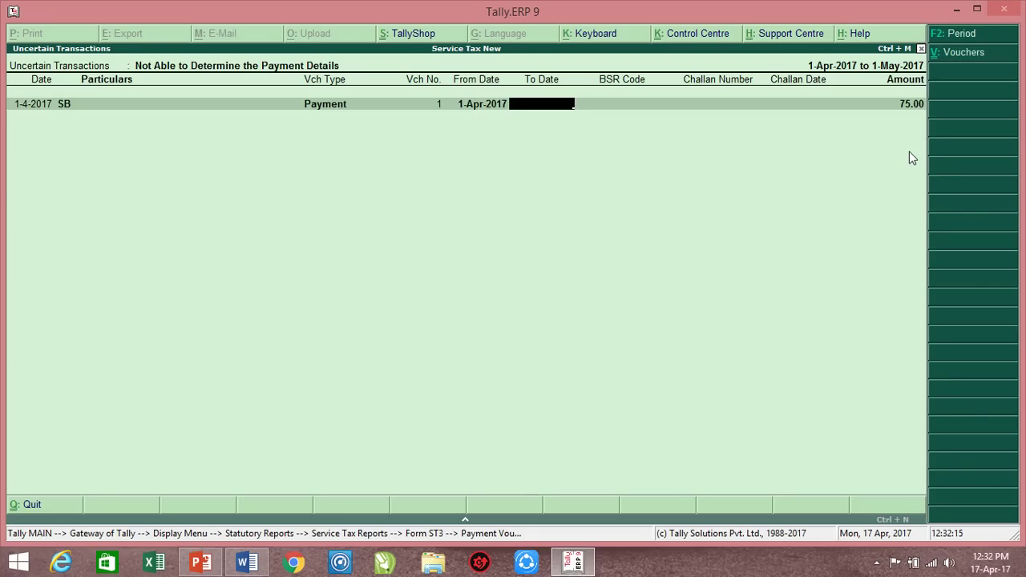
type("1-5")
key("Return")
- Complete the SB payment's details with BSR code 1234567, challan number 1235 and challan date 1-Apr-2017, and accept them
type("1")
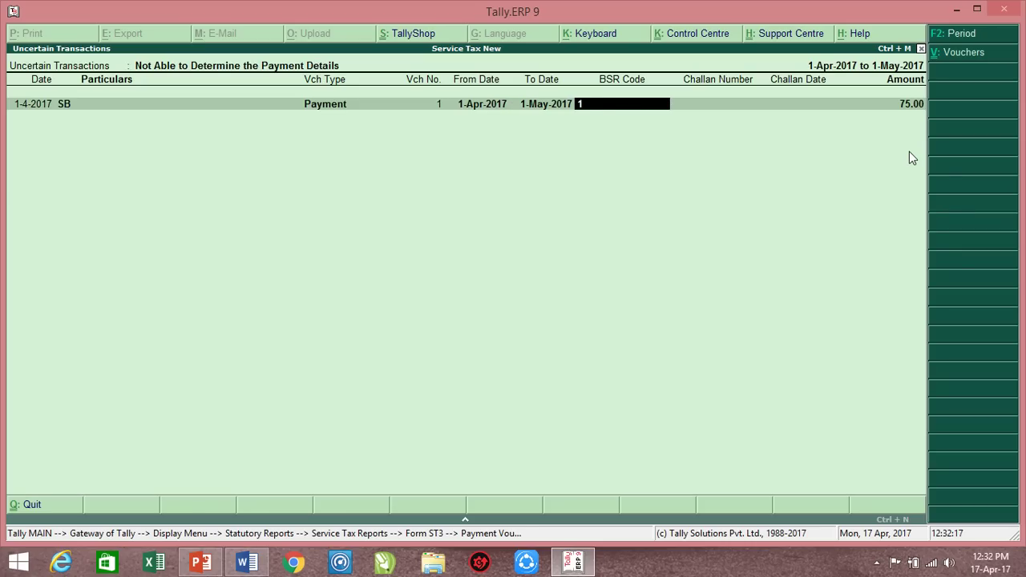
type("234567")
key("Return")
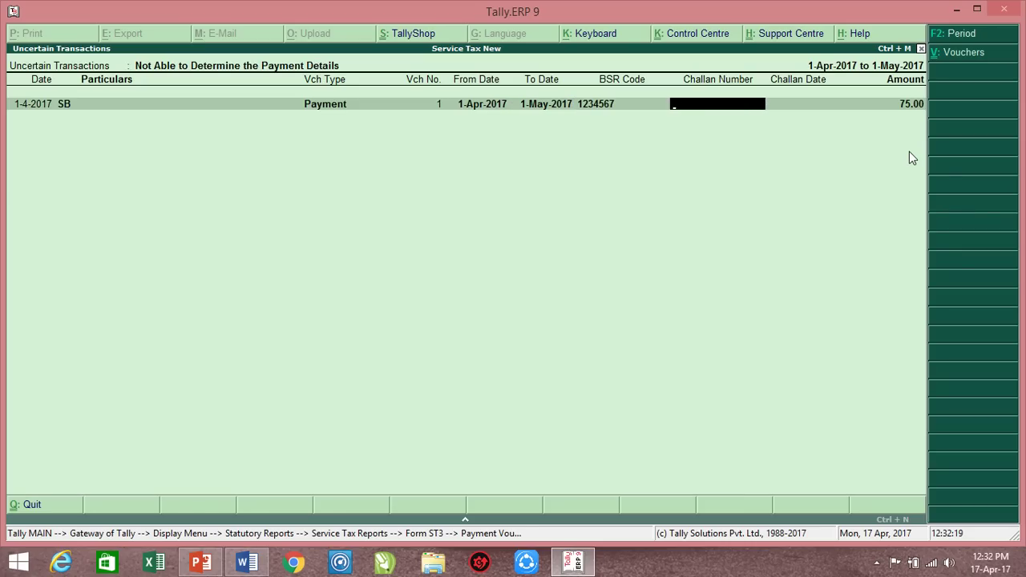
type("1235")
key("Return")
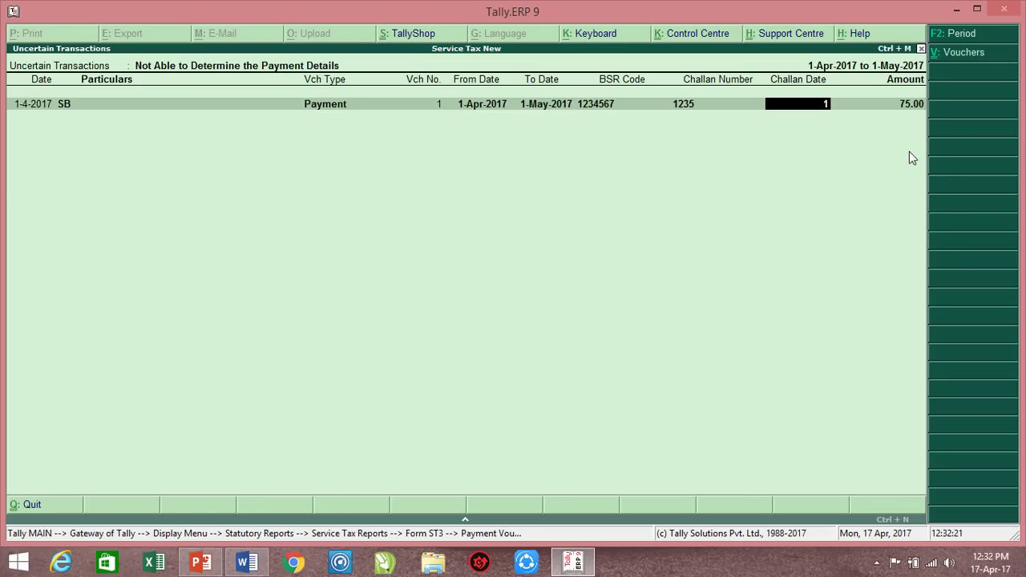
type("1-4")
key("Return")
key("Return")
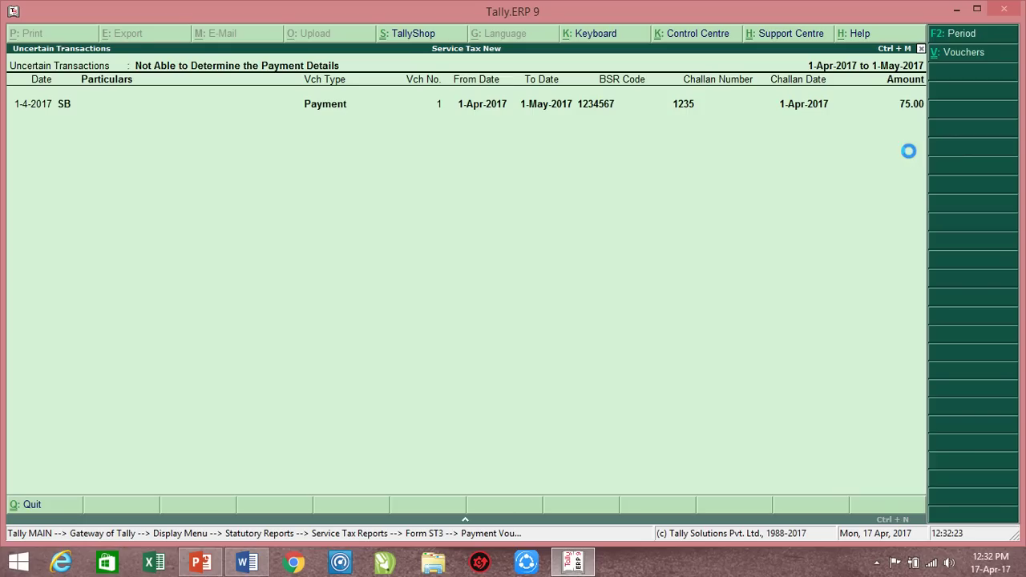
- Return to Form ST3, check the payment details against the calculation in the Word notes, and switch back to Tally.ERP 9
key("Escape")
key("Escape")
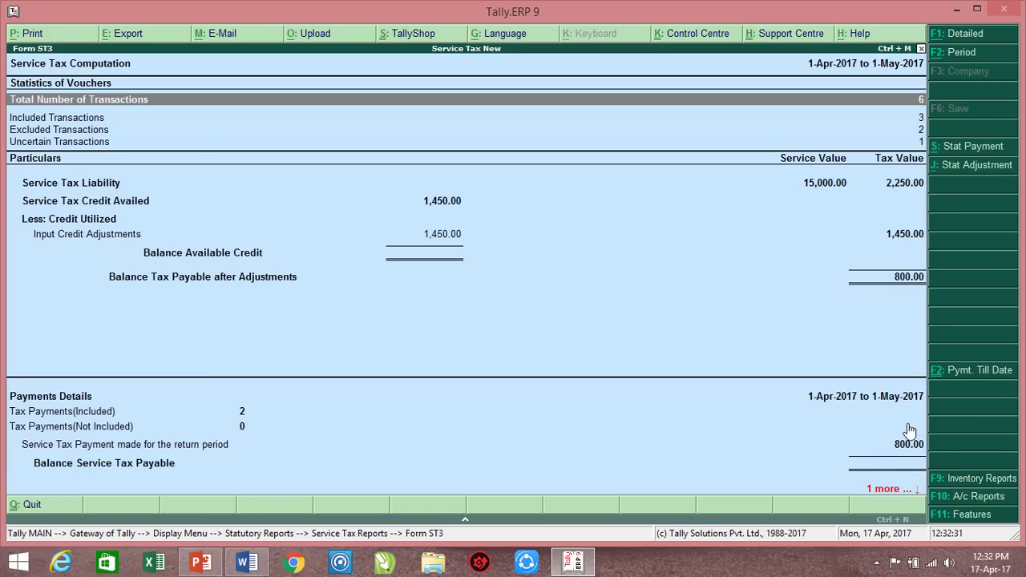
left_click(247, 563)
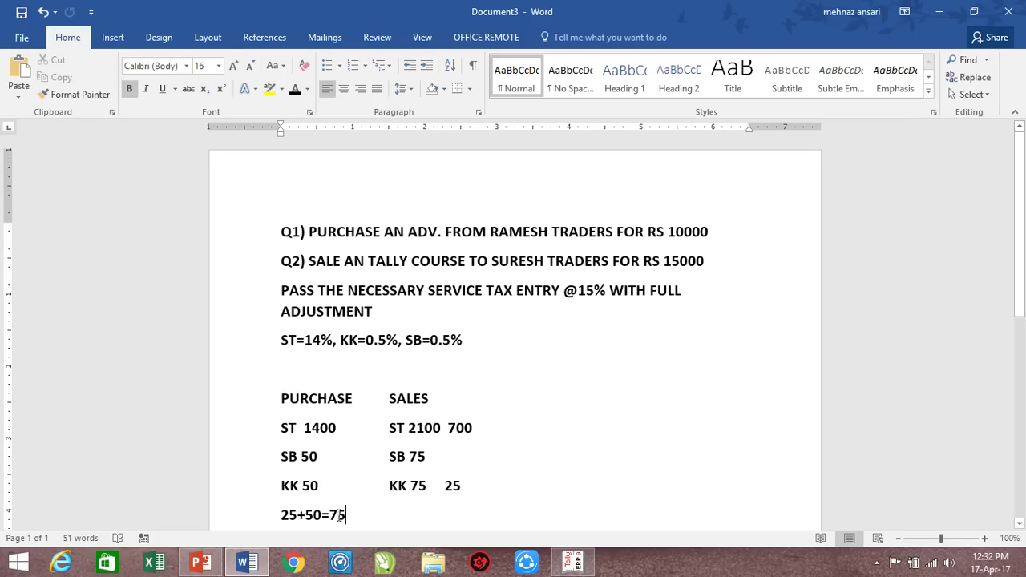
key("alt+Tab")
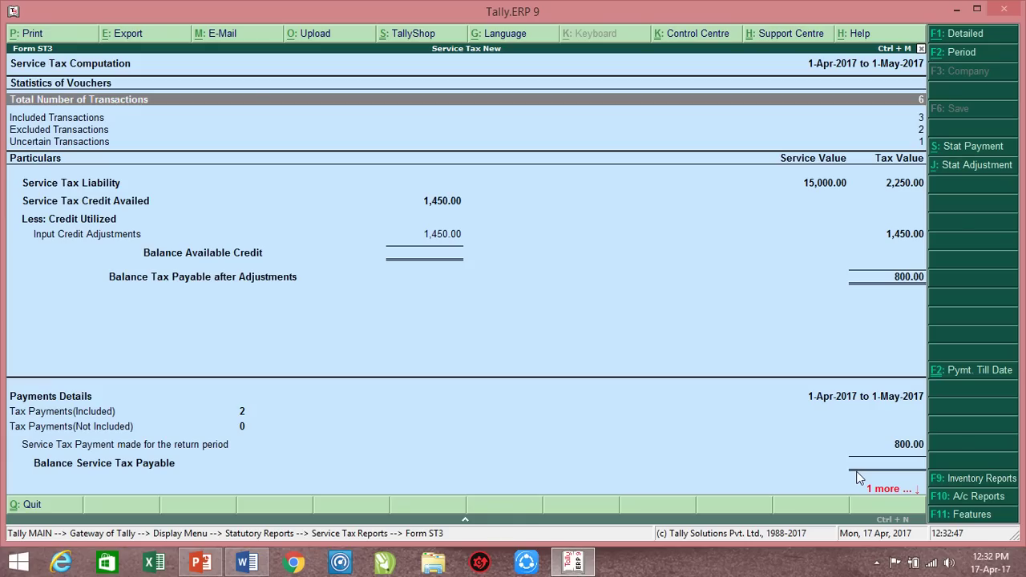
mouse_move(681, 4)
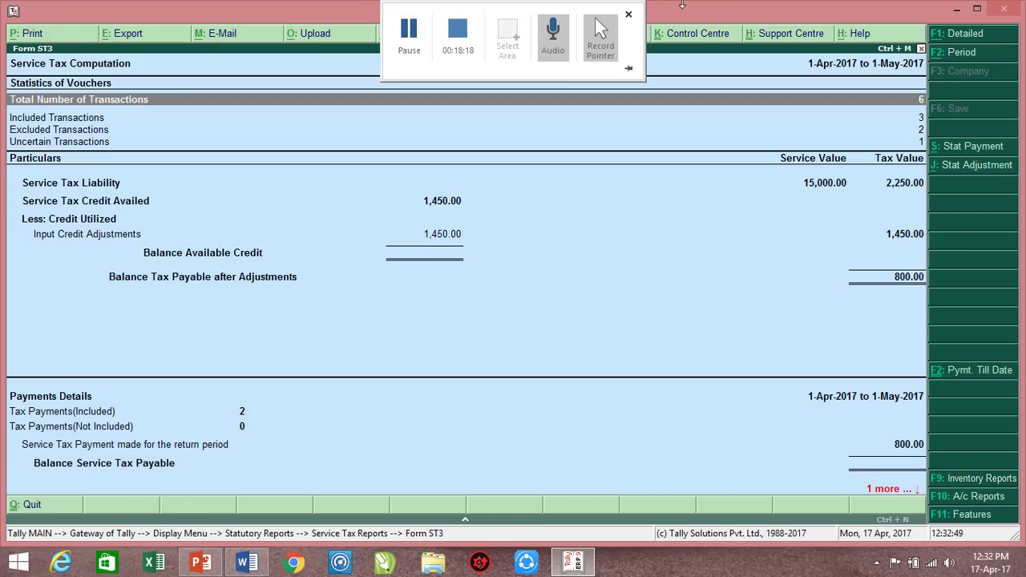